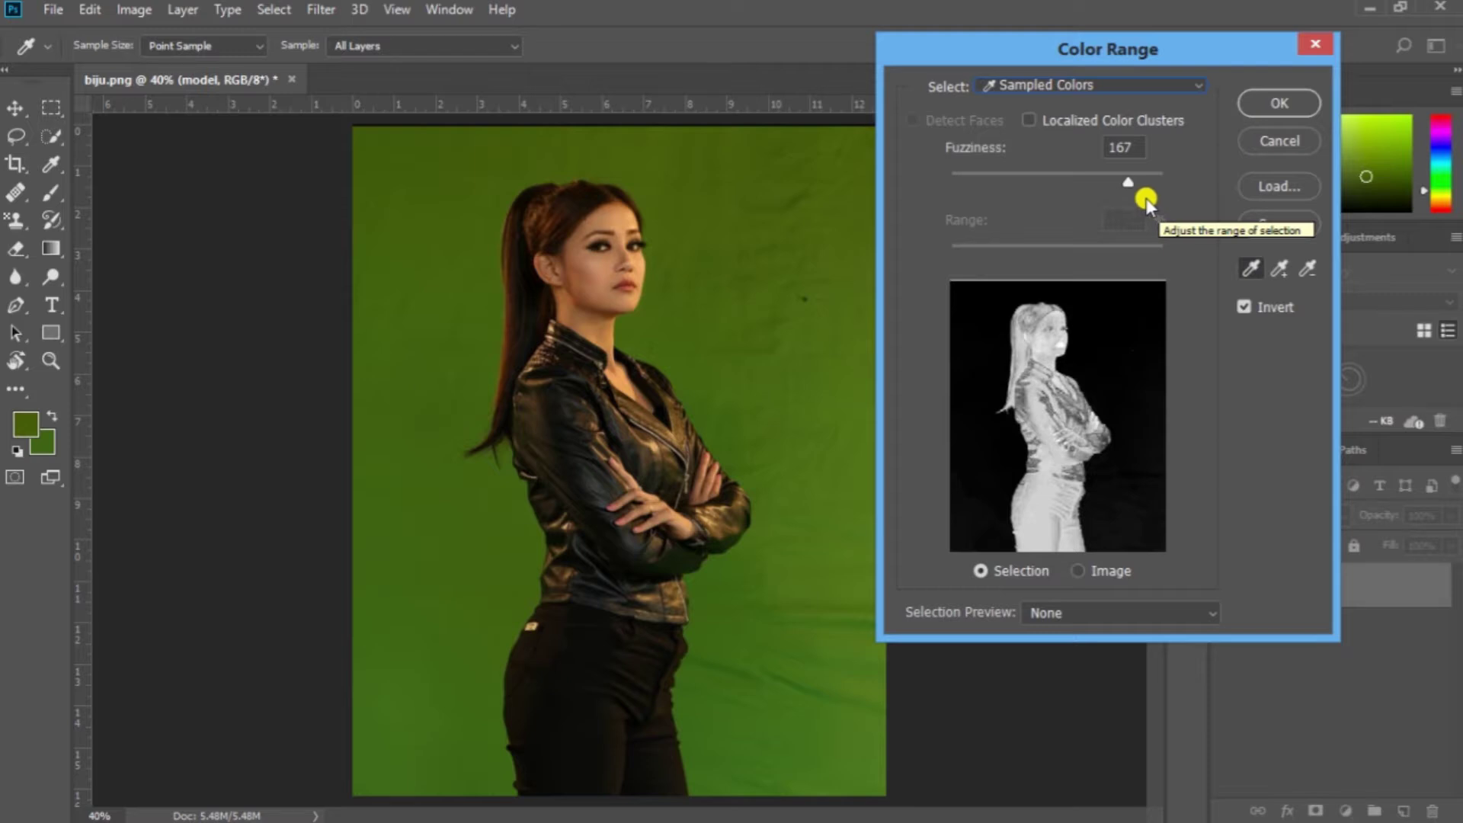
# Step: Set the Color Range fuzziness to 32 and sample the green backdrop beside the model's ponytail
pyautogui.click(1119, 147)
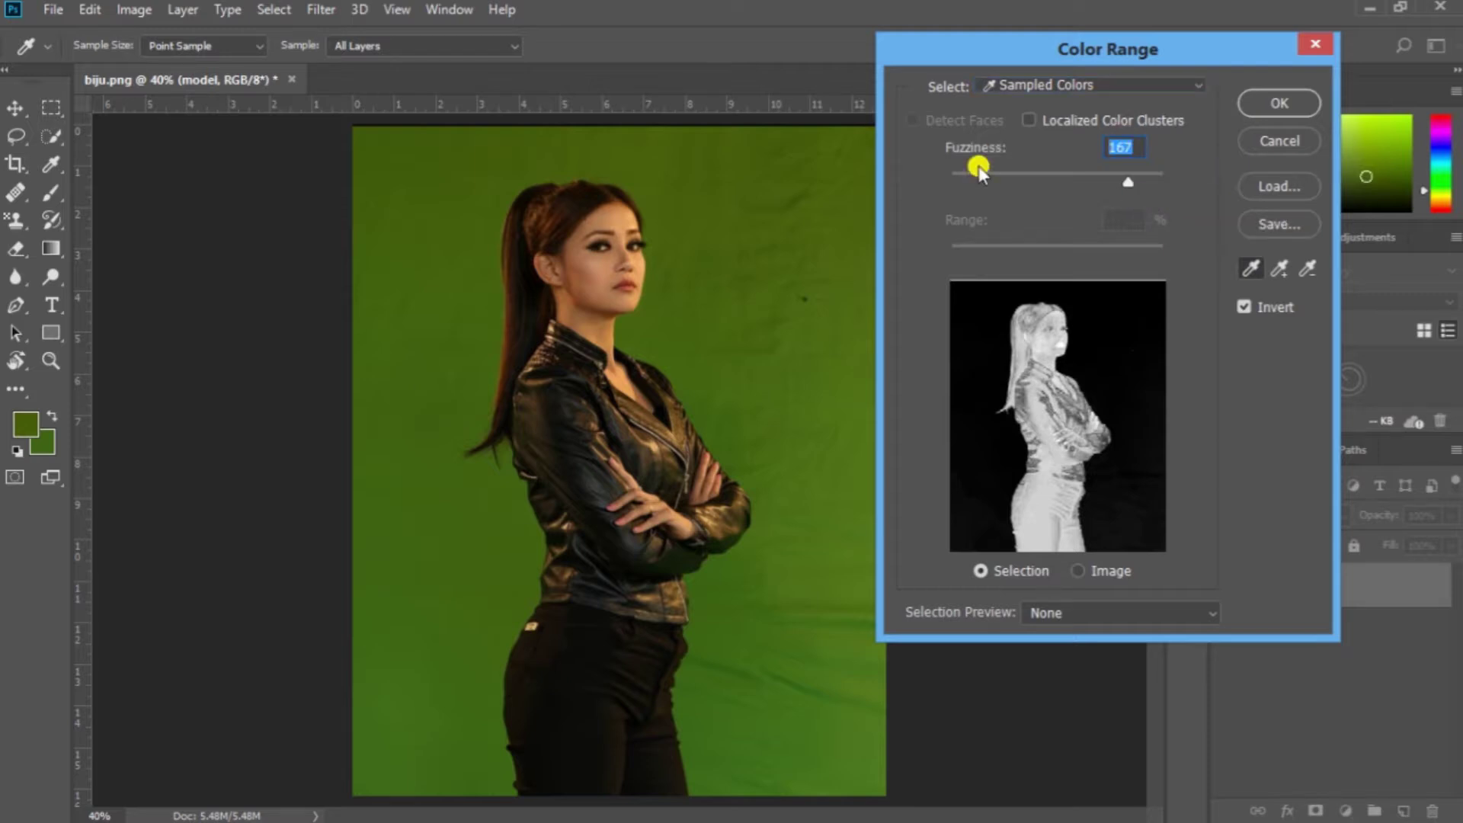
pyautogui.write('32')
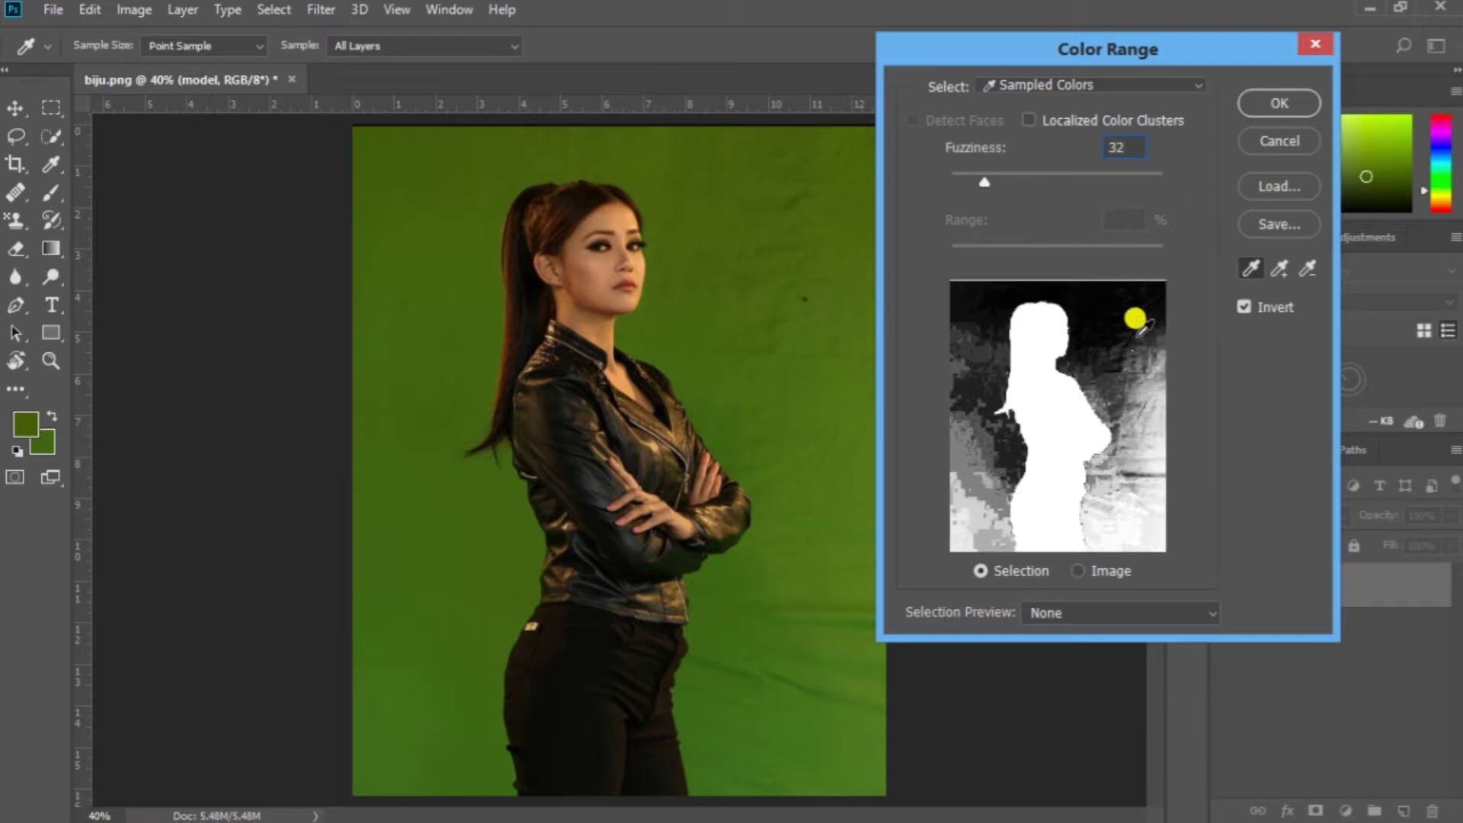
pyautogui.click(1252, 270)
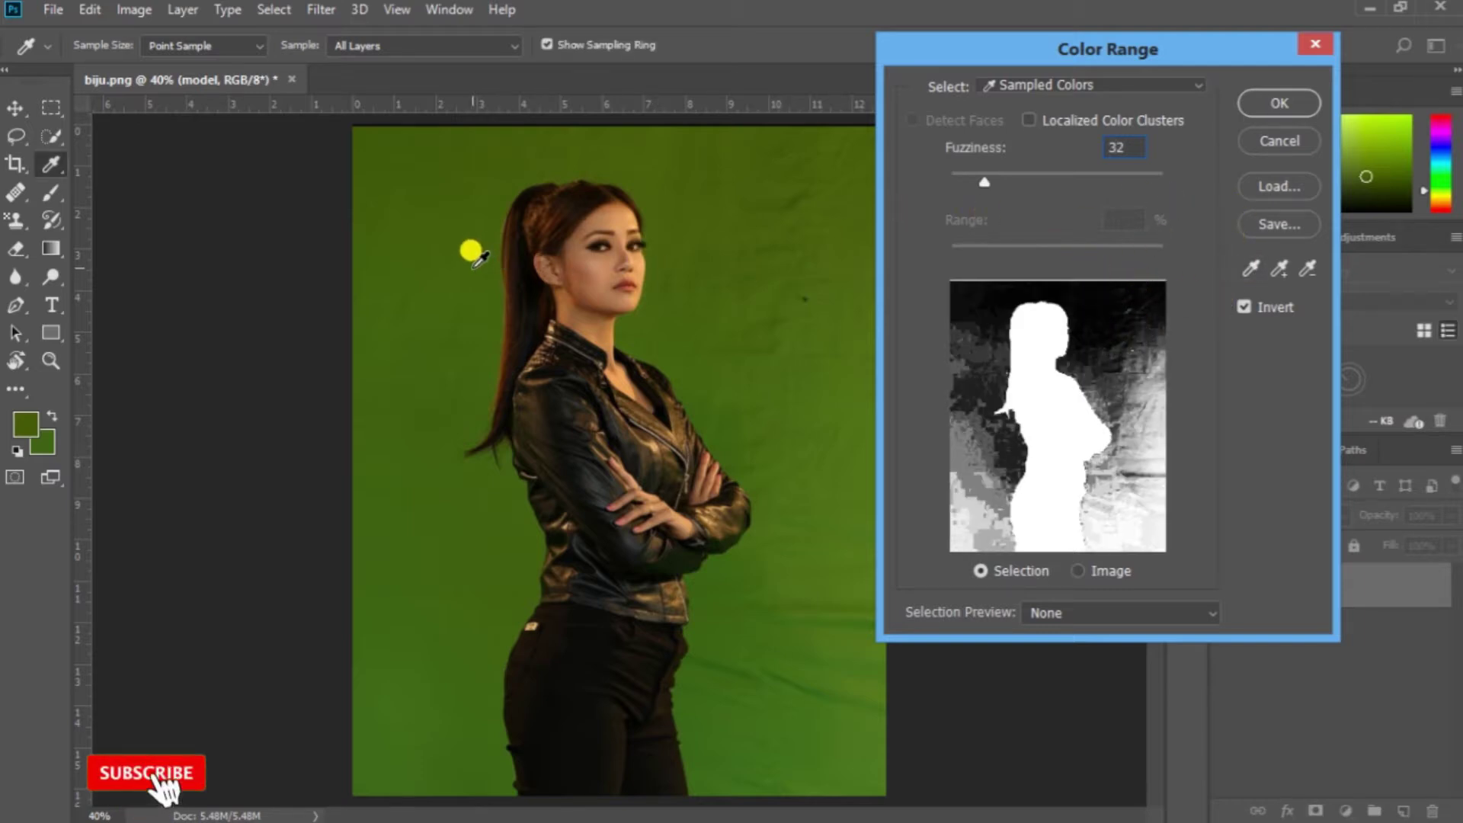
pyautogui.click(450, 245)
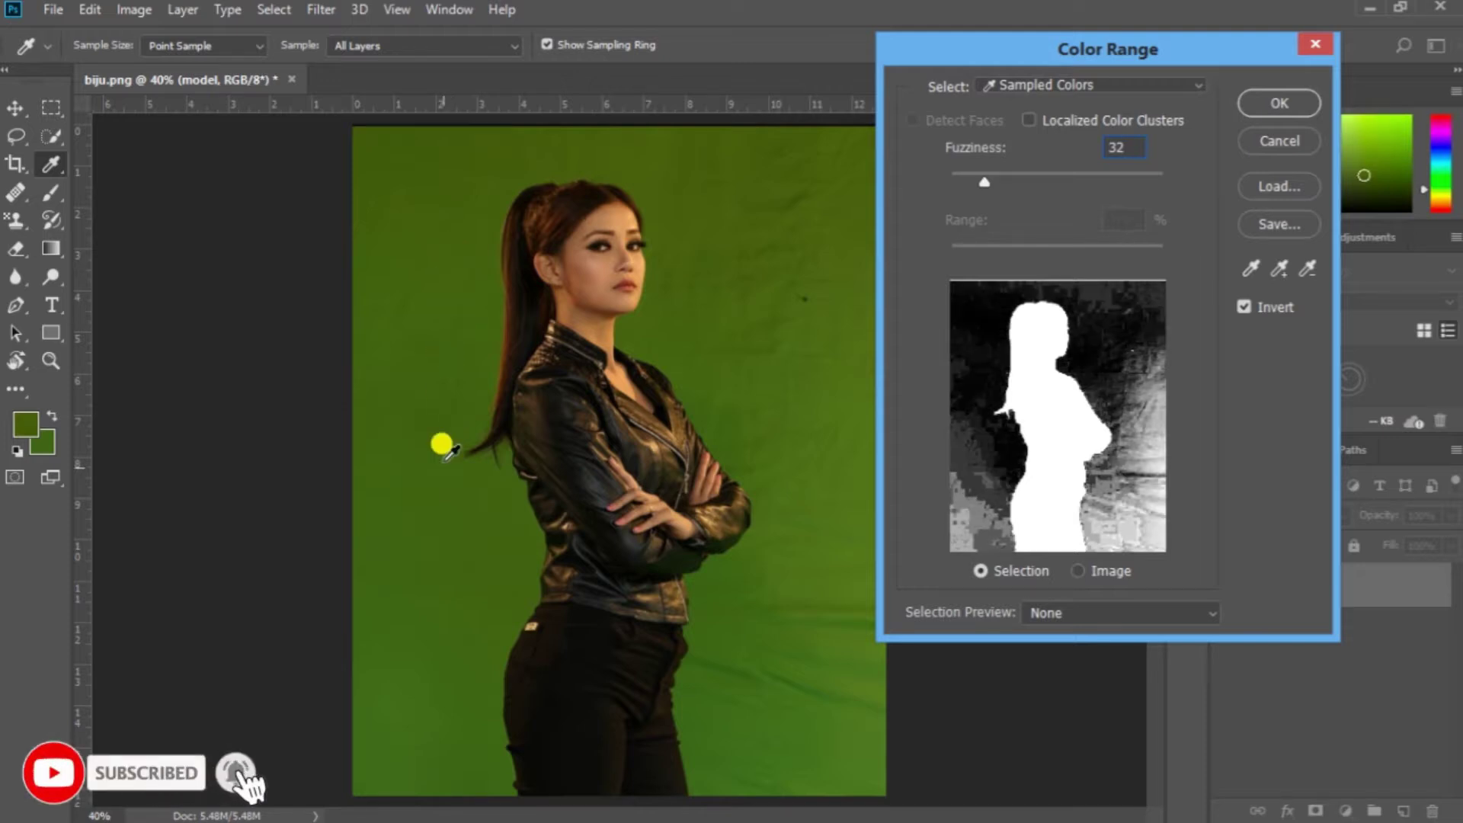
# Step: Turn off Invert in Color Range and sample the green backdrop at several spots around the model
pyautogui.click(1244, 307)
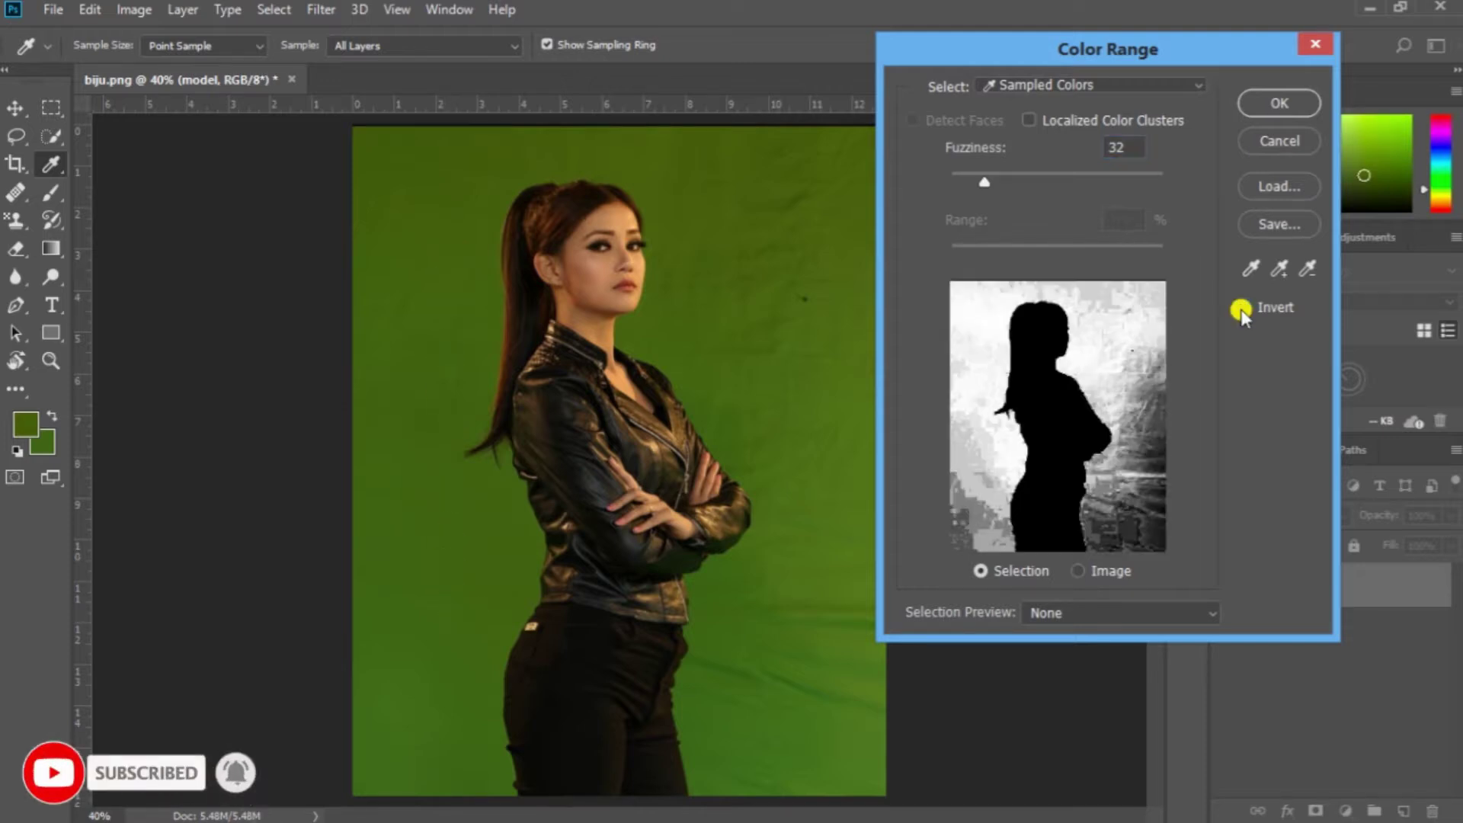
pyautogui.click(836, 533)
pyautogui.click(444, 564)
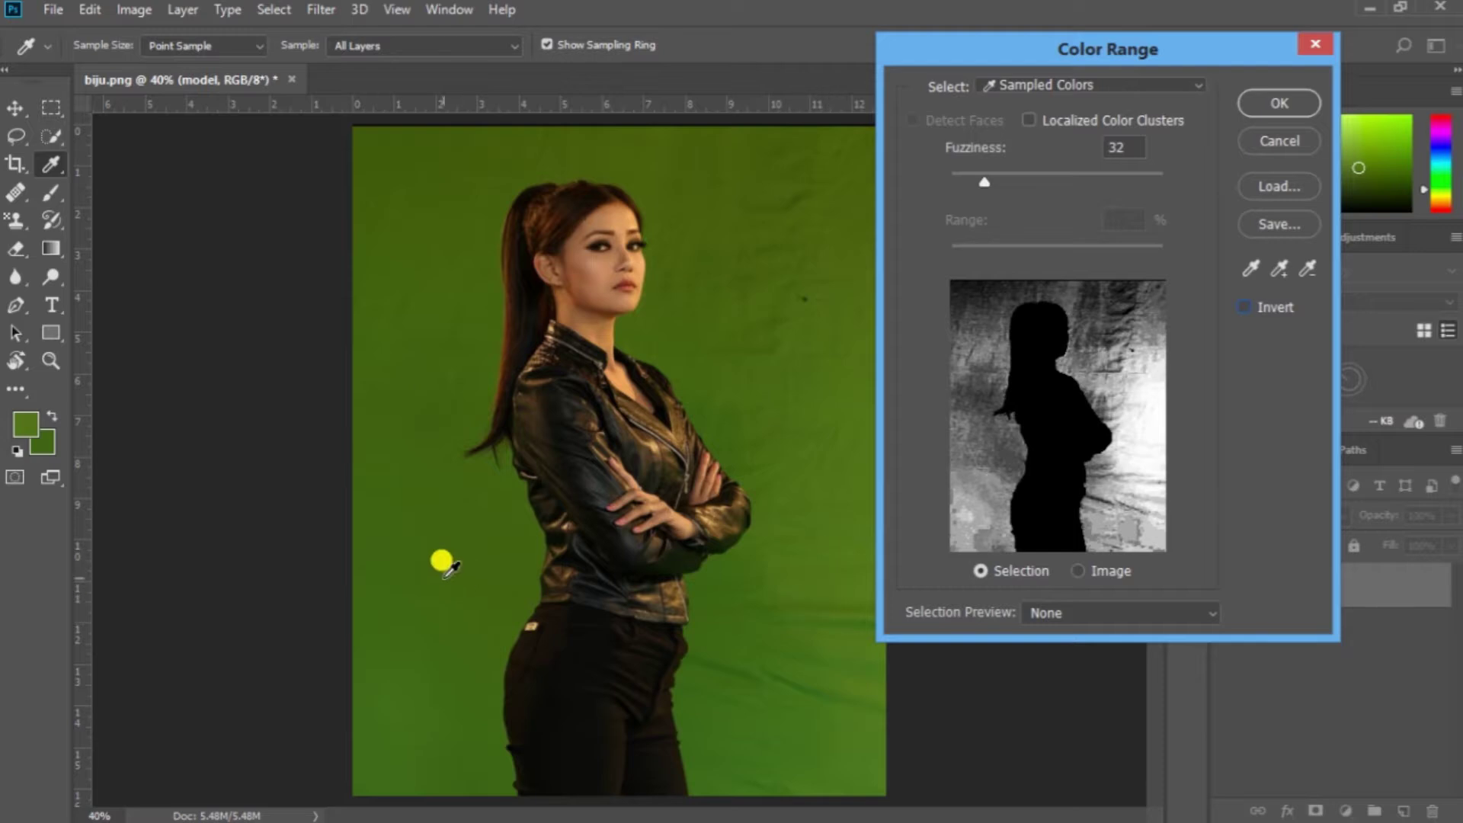
pyautogui.click(1251, 267)
pyautogui.click(814, 523)
pyautogui.click(806, 228)
pyautogui.click(460, 199)
pyautogui.click(432, 745)
pyautogui.click(794, 483)
pyautogui.click(765, 186)
pyautogui.click(373, 157)
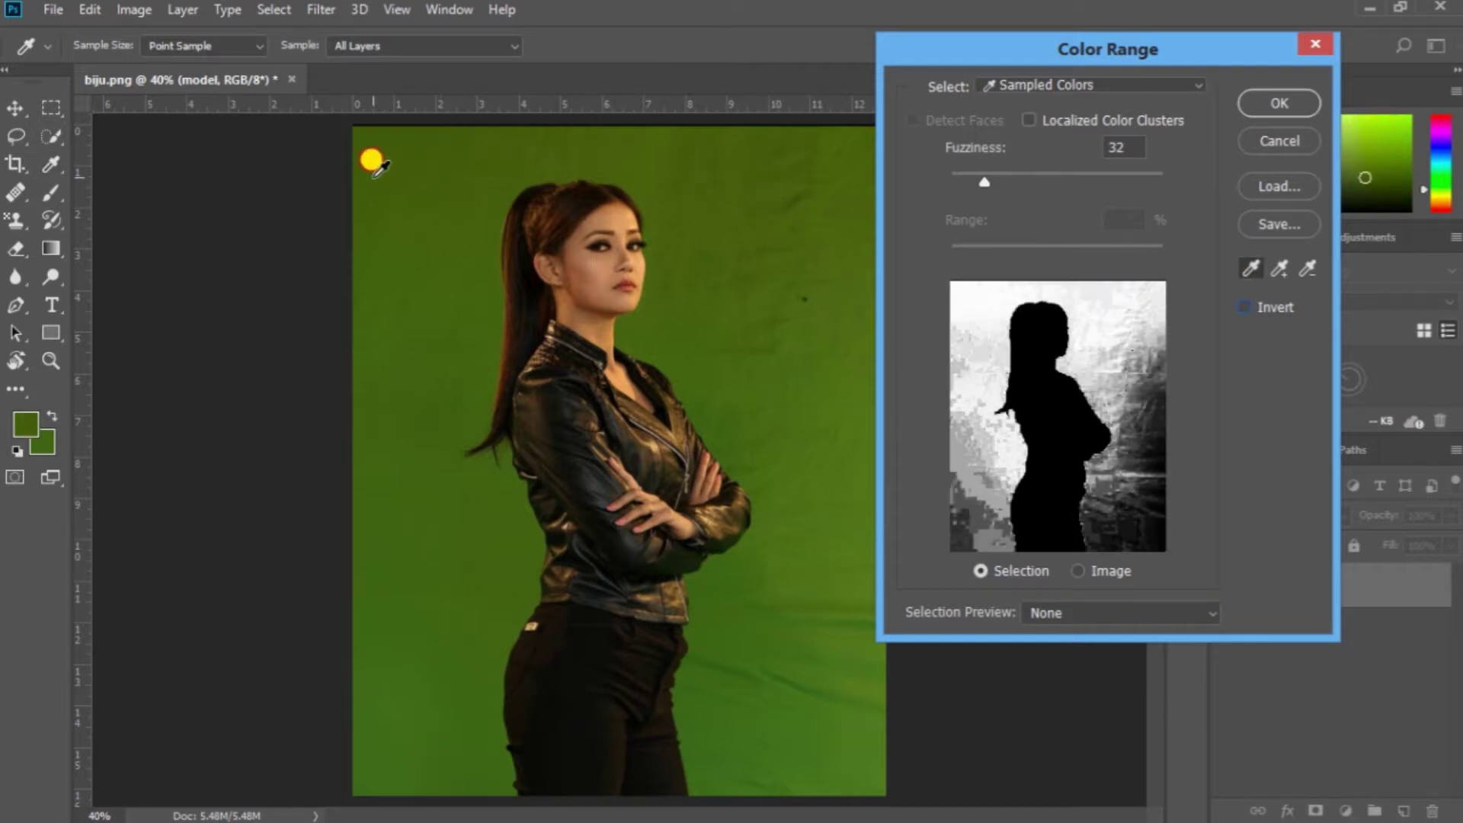
# Step: Set the fuzziness to 85, resample the green backdrop, and check the mask with Invert on before turning it off
pyautogui.moveTo(984, 181); pyautogui.dragTo(1040, 181)
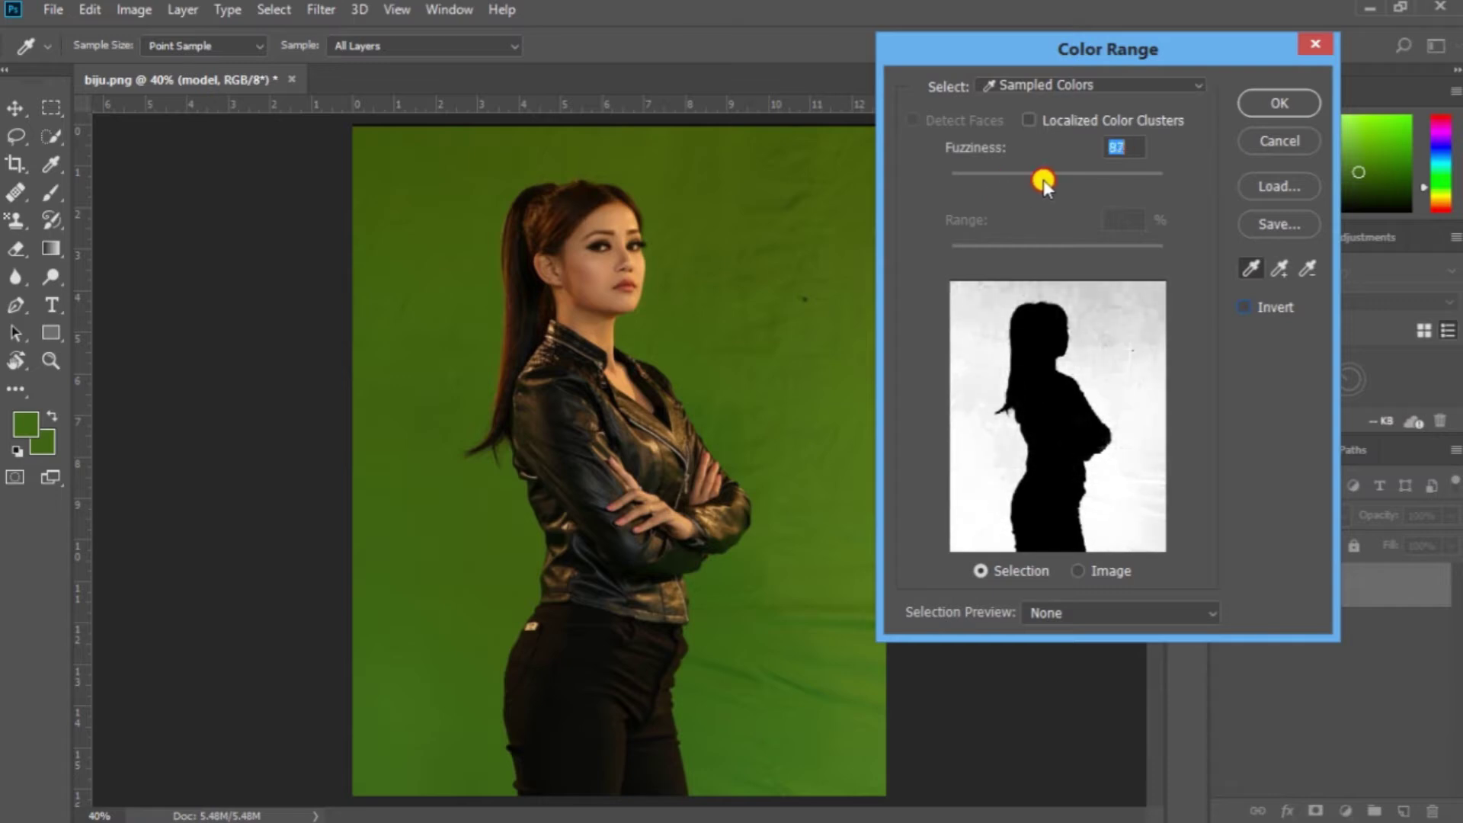
pyautogui.click(829, 311)
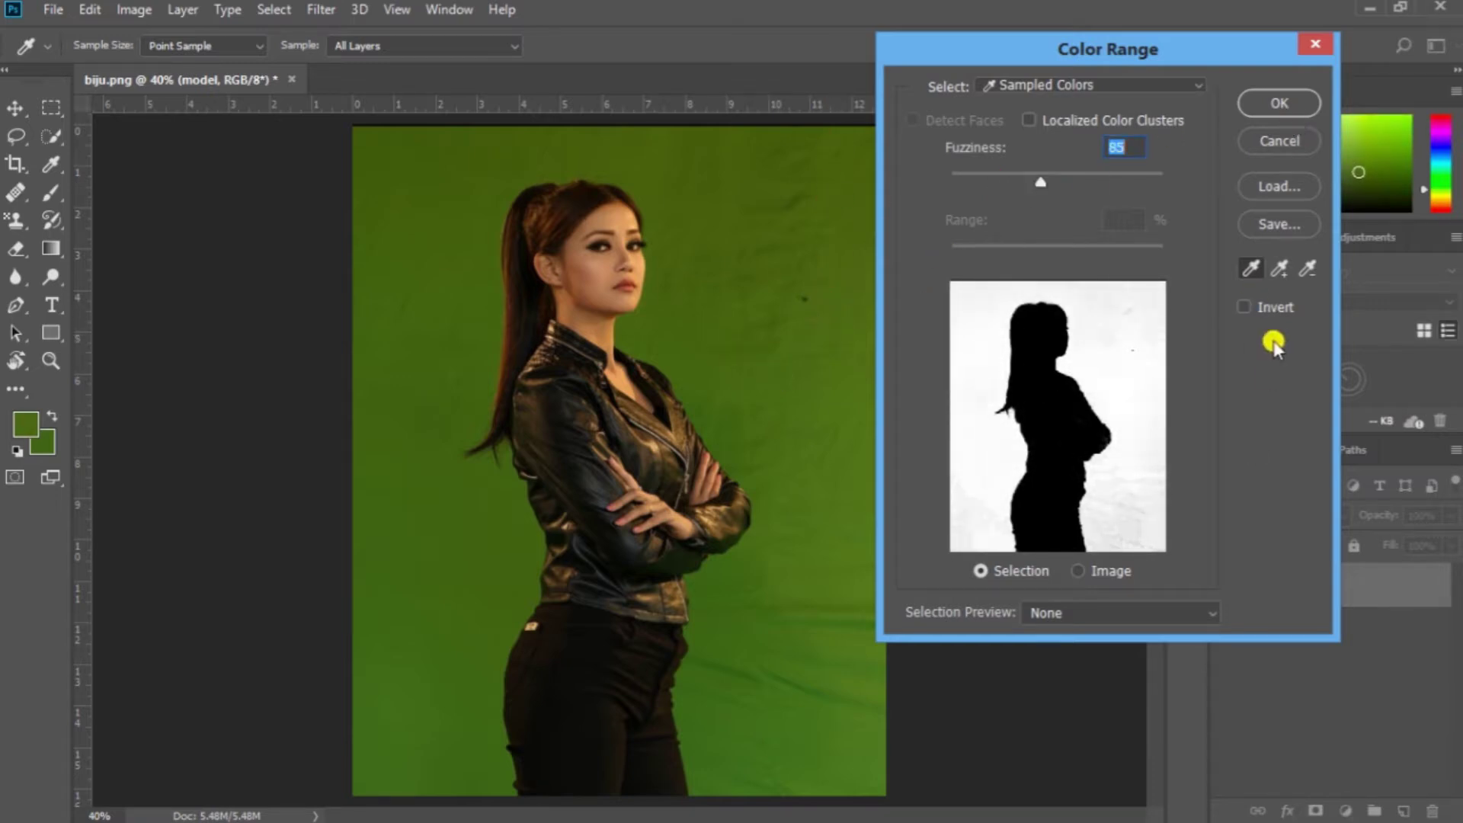
pyautogui.click(1243, 307)
pyautogui.click(1141, 363)
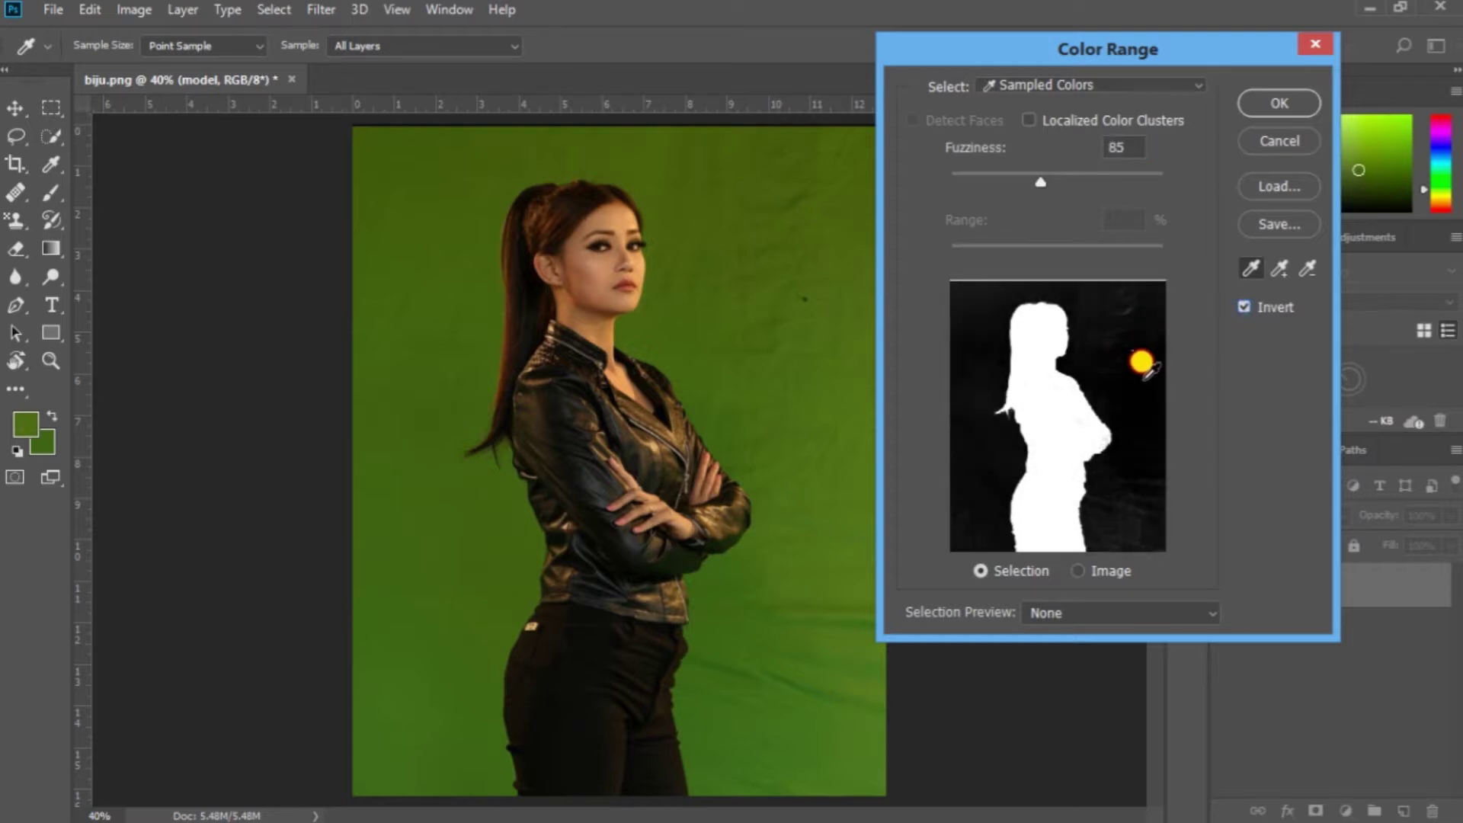
pyautogui.click(1244, 307)
# Step: Preview the selection as Black Matte, lower the fuzziness to about 56 and resample the green backdrop
pyautogui.click(1098, 614)
pyautogui.click(1067, 666)
pyautogui.click(1090, 614)
pyautogui.click(1071, 687)
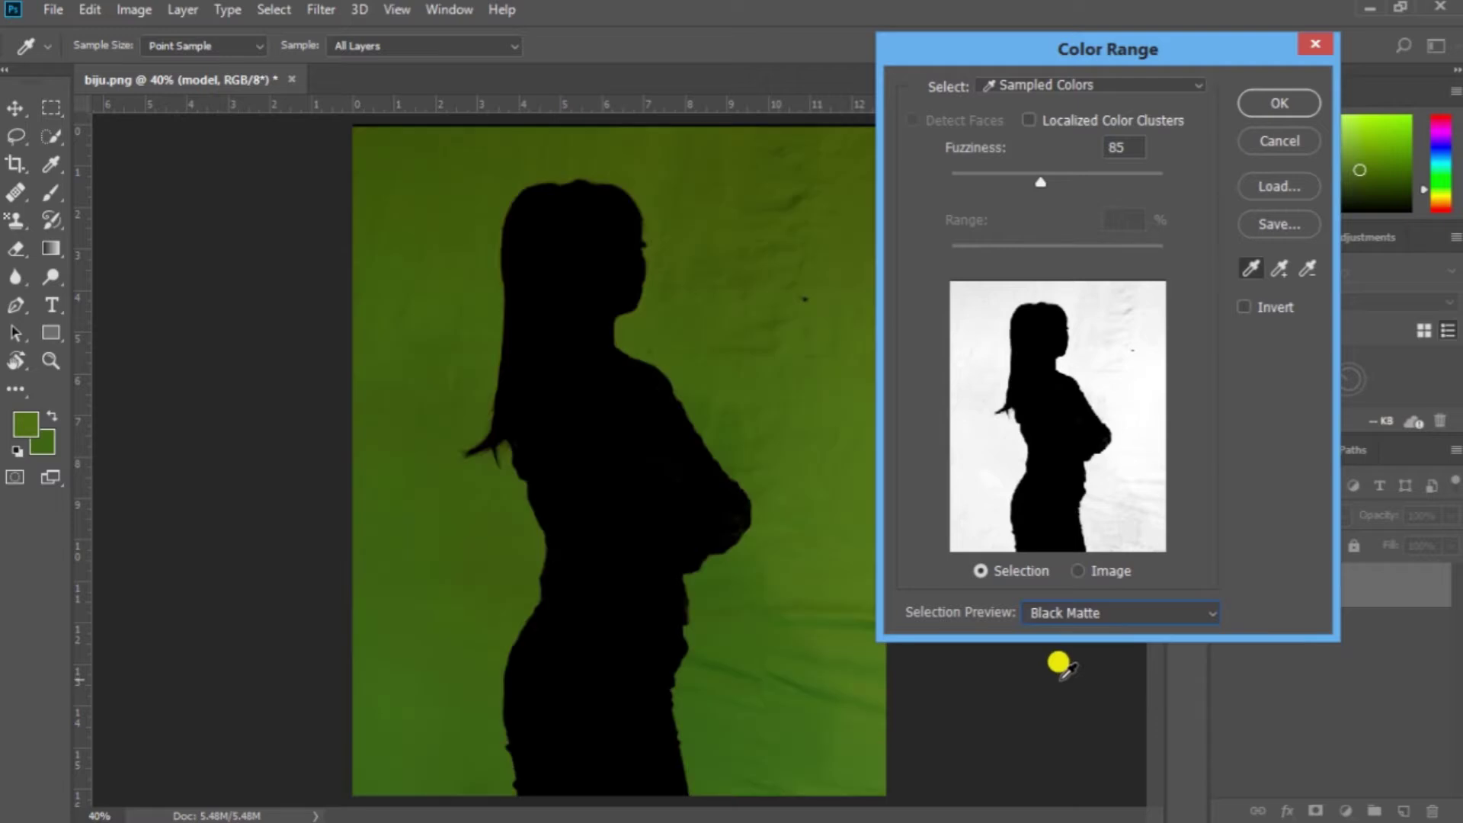
pyautogui.moveTo(1041, 181); pyautogui.dragTo(1010, 181)
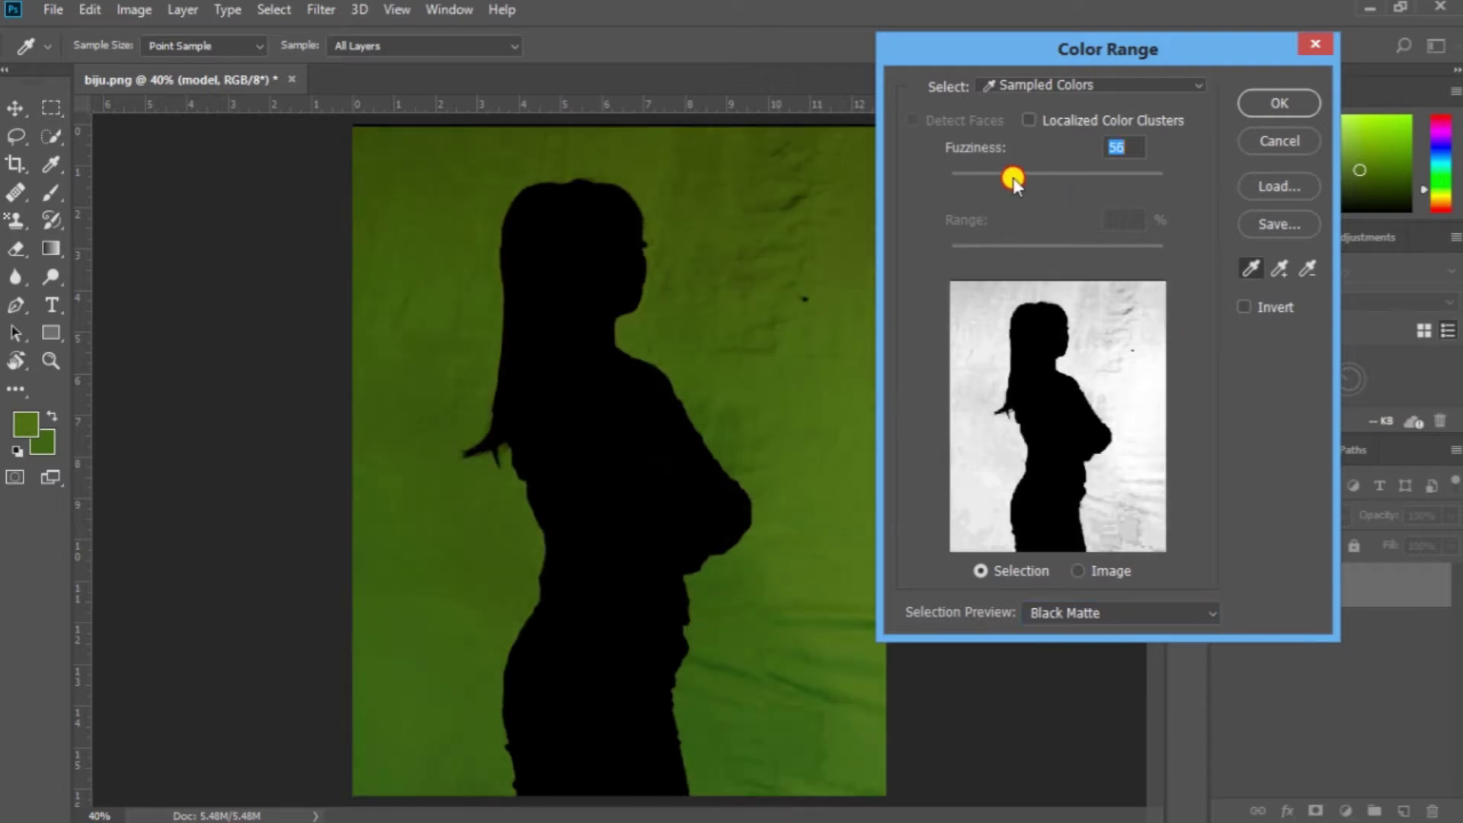
pyautogui.moveTo(740, 195); pyautogui.dragTo(787, 395)
# Step: Return the selection preview to None and apply the Color Range selection with Invert off
pyautogui.click(1083, 614)
pyautogui.click(1063, 709)
pyautogui.click(1081, 619)
pyautogui.click(1083, 637)
pyautogui.click(1244, 307)
pyautogui.click(1244, 307)
pyautogui.click(1278, 105)
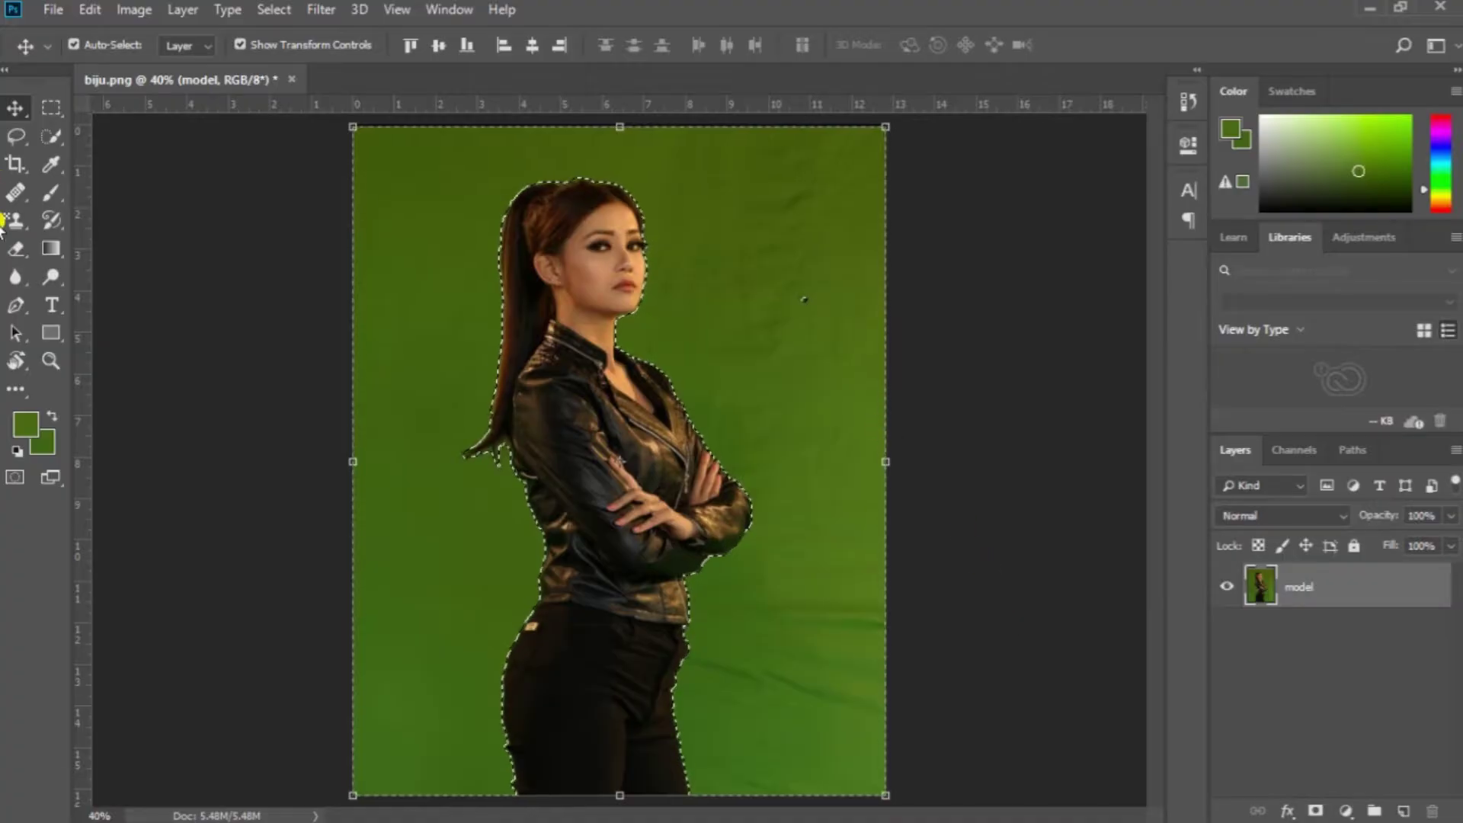
# Step: Switch to the Lasso tool and try to subtract a small area of the backdrop from the selection near the image's edge
pyautogui.click(15, 136)
pyautogui.rightClick(15, 137)
pyautogui.click(108, 141)
pyautogui.press('alt')
pyautogui.moveTo(877, 316)
pyautogui.mouseDown()
pyautogui.moveTo(843, 294)
pyautogui.moveTo(788, 317)
pyautogui.moveTo(778, 300)
pyautogui.moveTo(828, 267)
pyautogui.moveTo(816, 292)
pyautogui.moveTo(771, 300)
pyautogui.moveTo(804, 275)
pyautogui.moveTo(831, 313)
pyautogui.mouseUp()
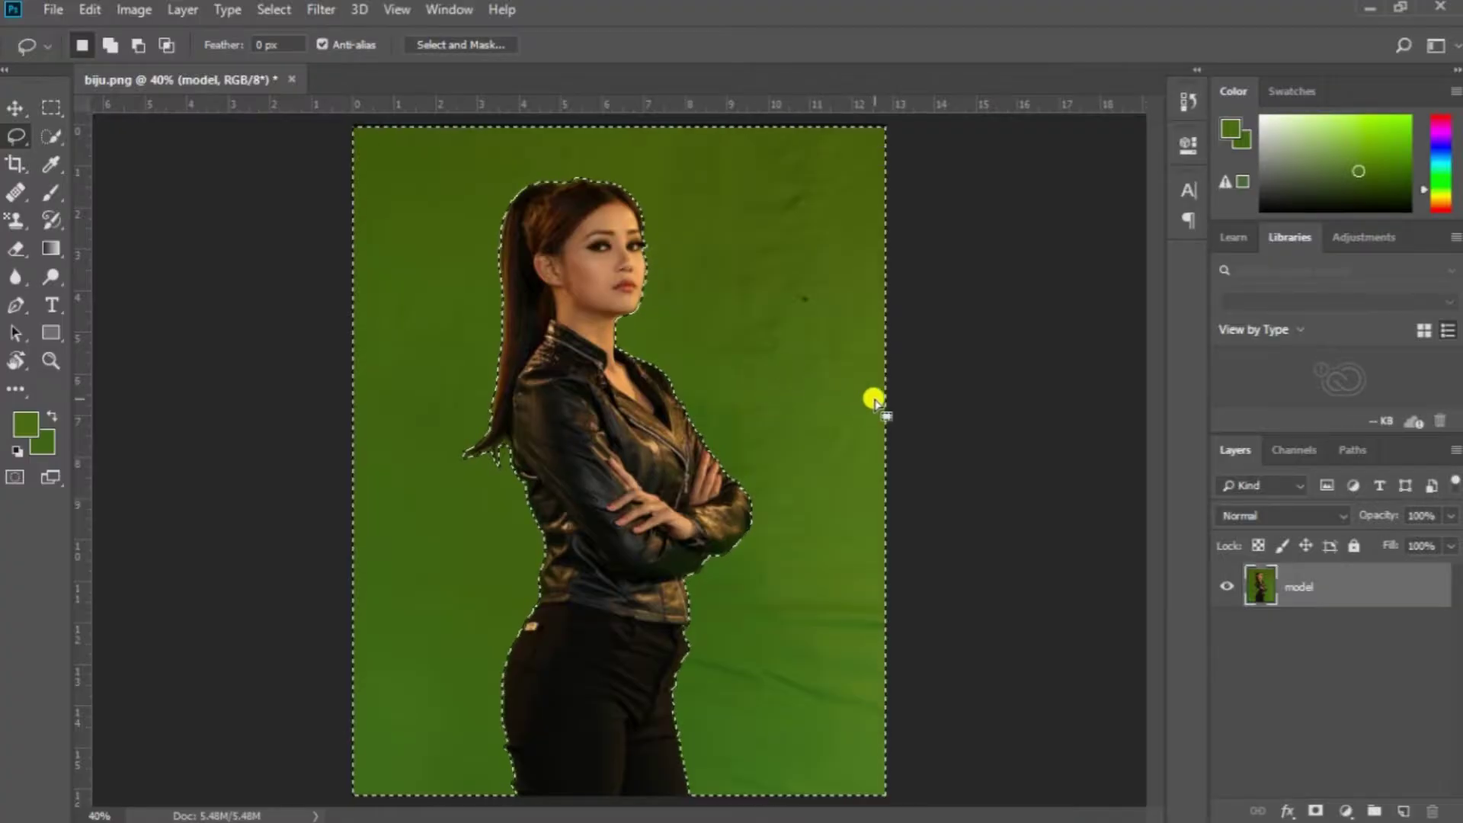
# Step: Invert the selection and add it as a layer mask on the model layer
pyautogui.click(273, 11)
pyautogui.click(303, 96)
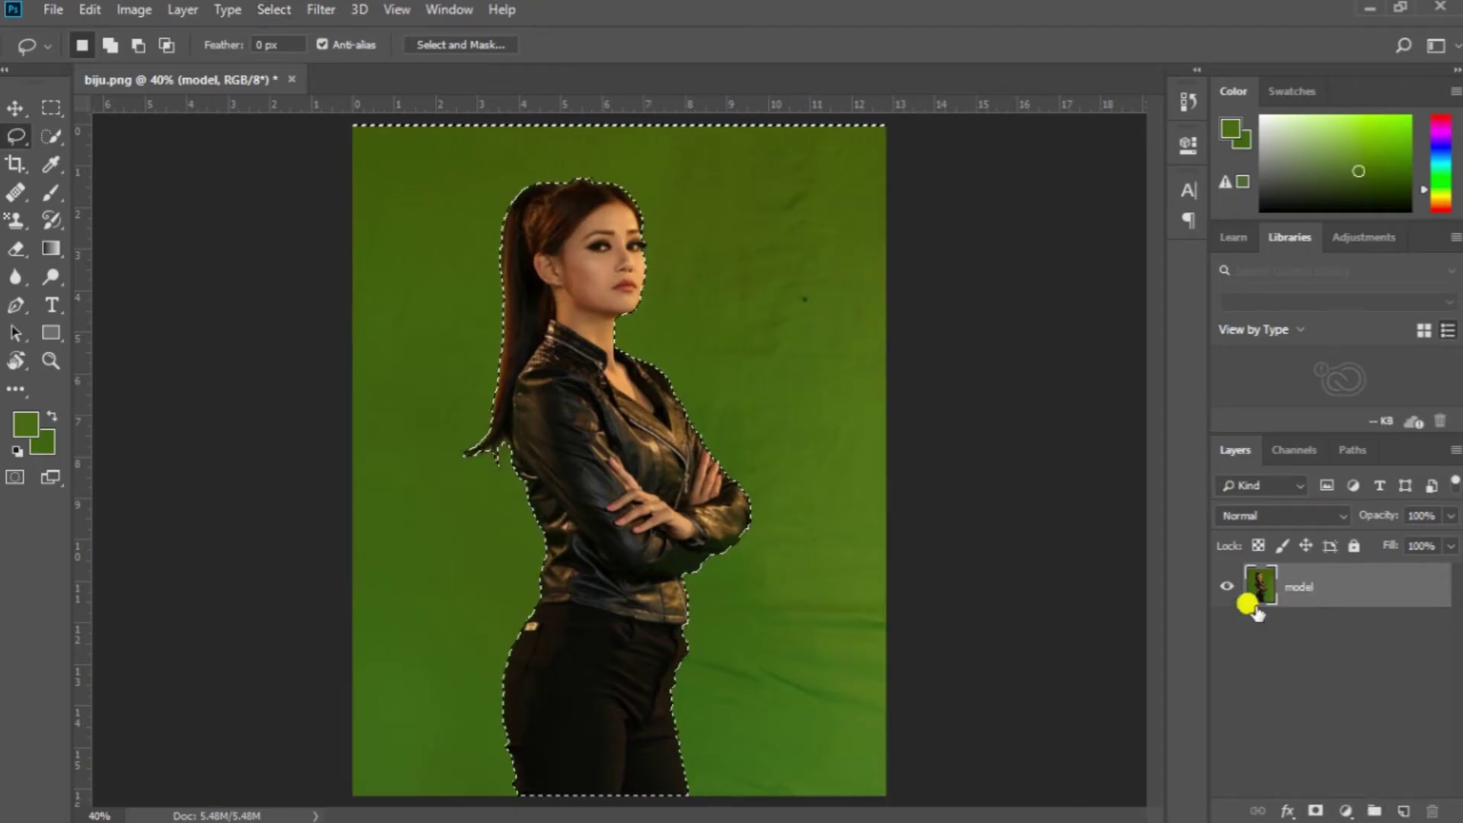
pyautogui.click(1314, 809)
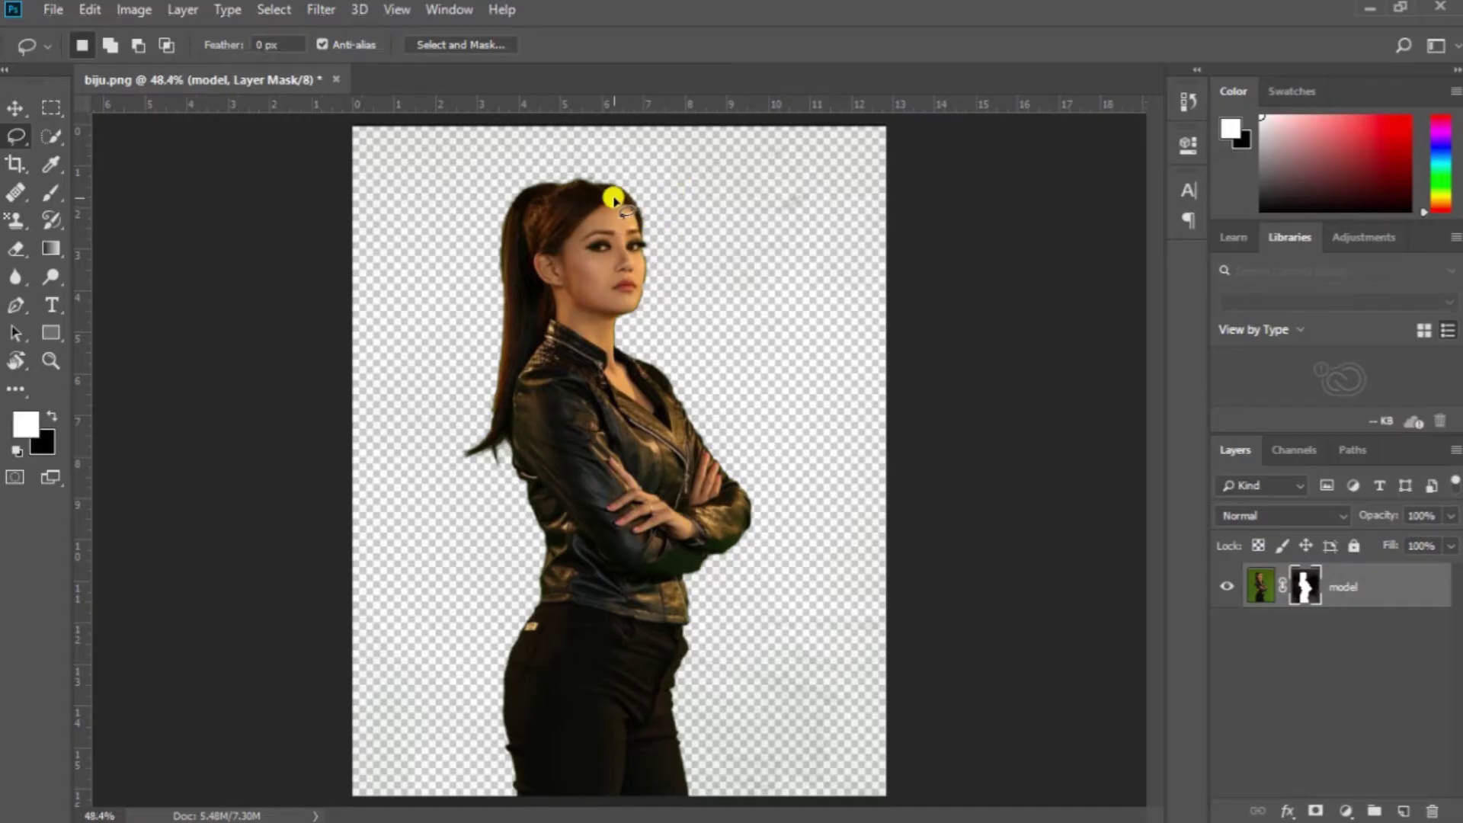
# Step: Add a Solid Color fill layer in near-black 0d0d0d and place it beneath the model layer
pyautogui.scroll(4, 614, 198)
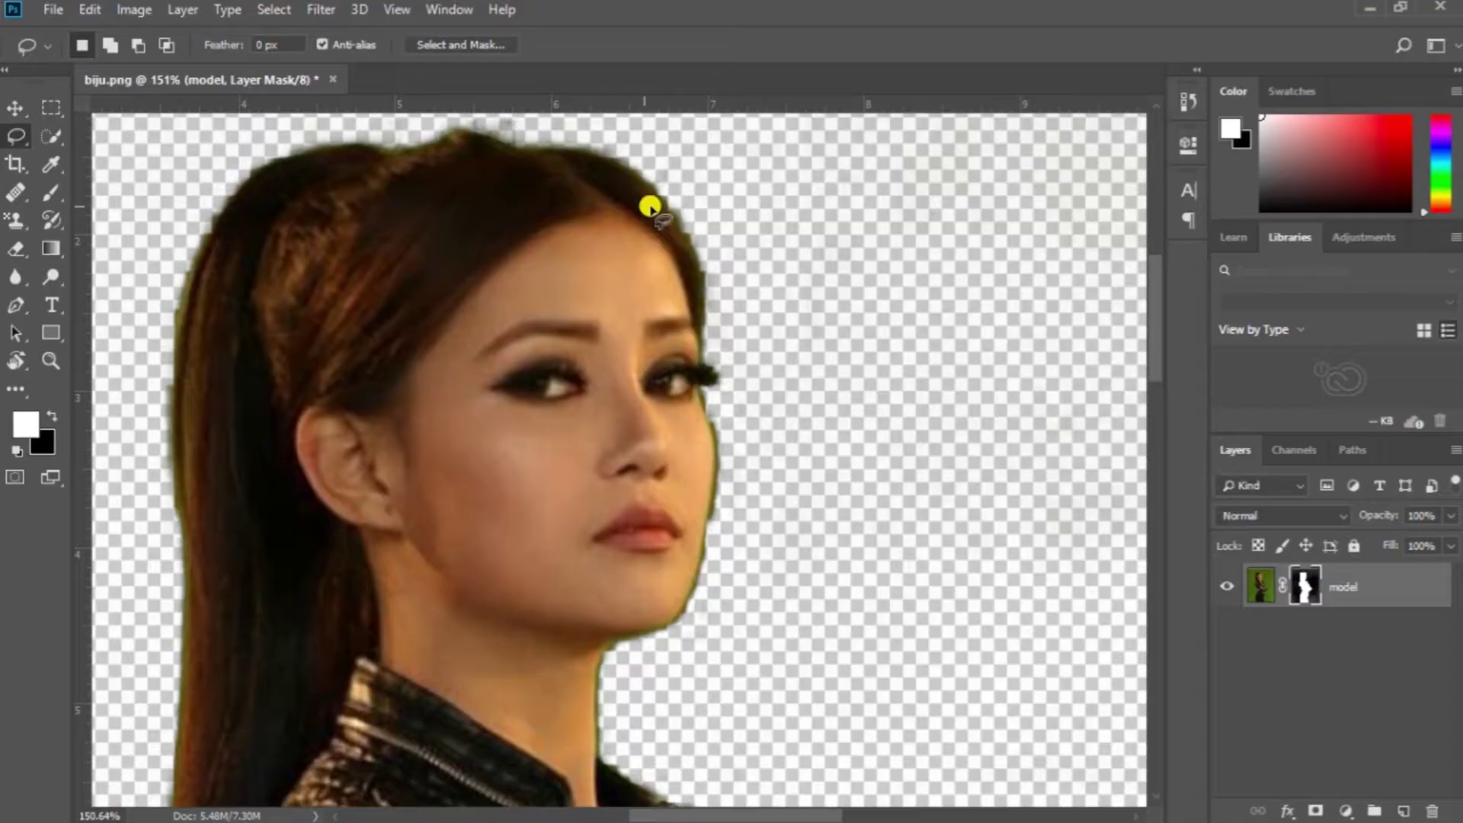
pyautogui.scroll(-2, 686, 272)
pyautogui.scroll(-6, 686, 271)
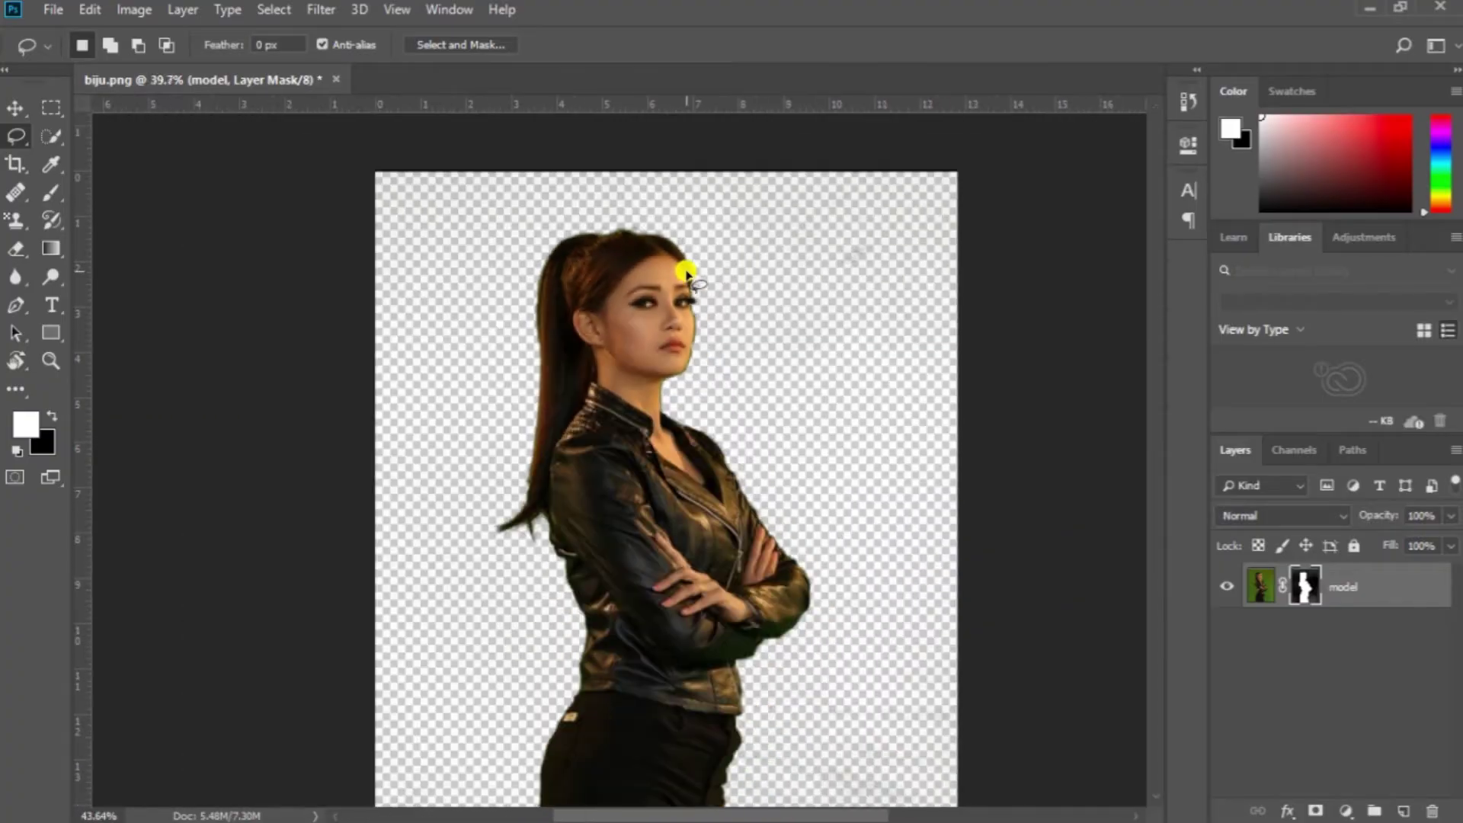
pyautogui.scroll(2, 938, 412)
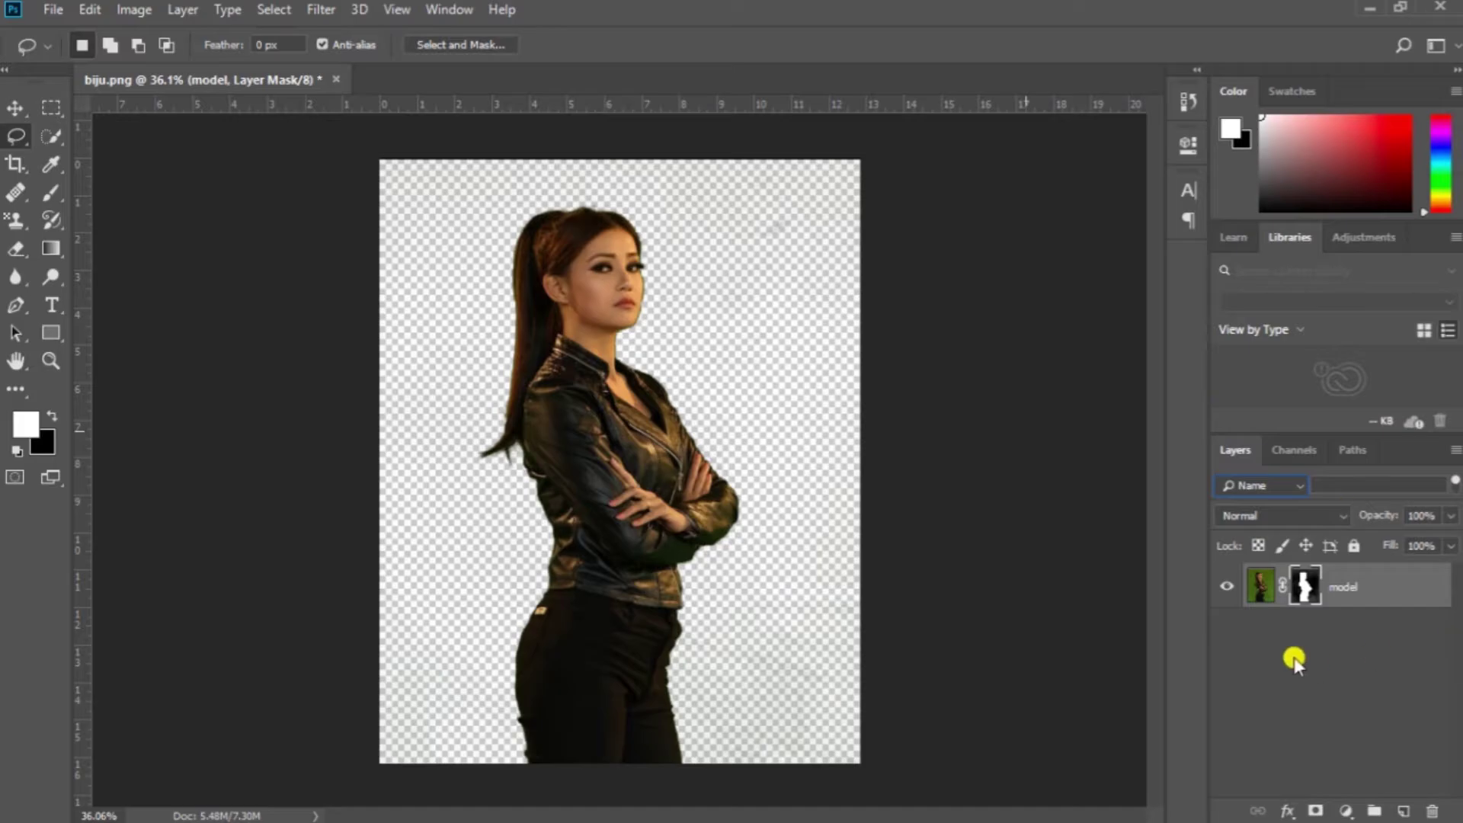
pyautogui.click(1275, 586)
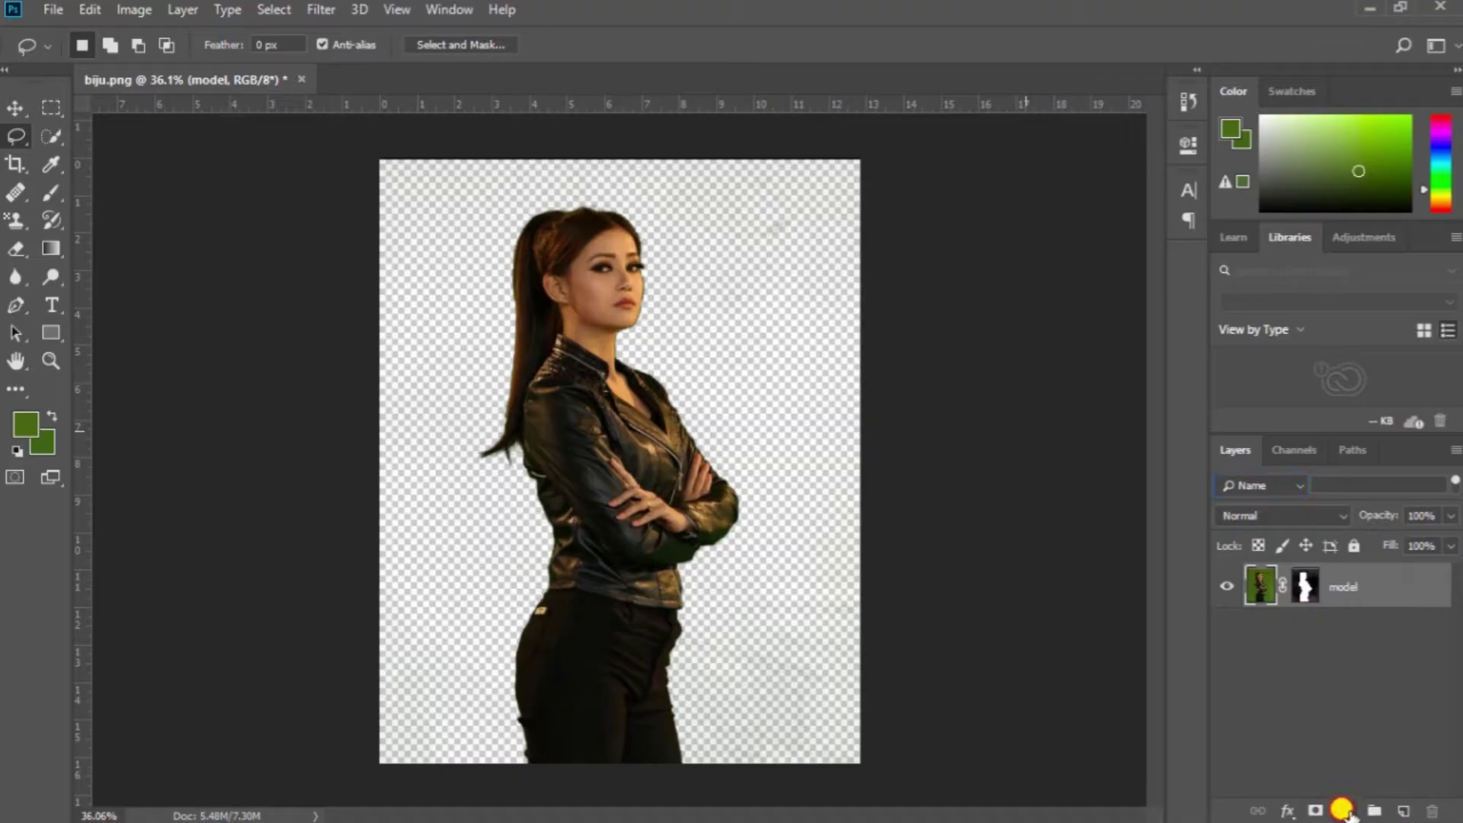
pyautogui.click(1345, 811)
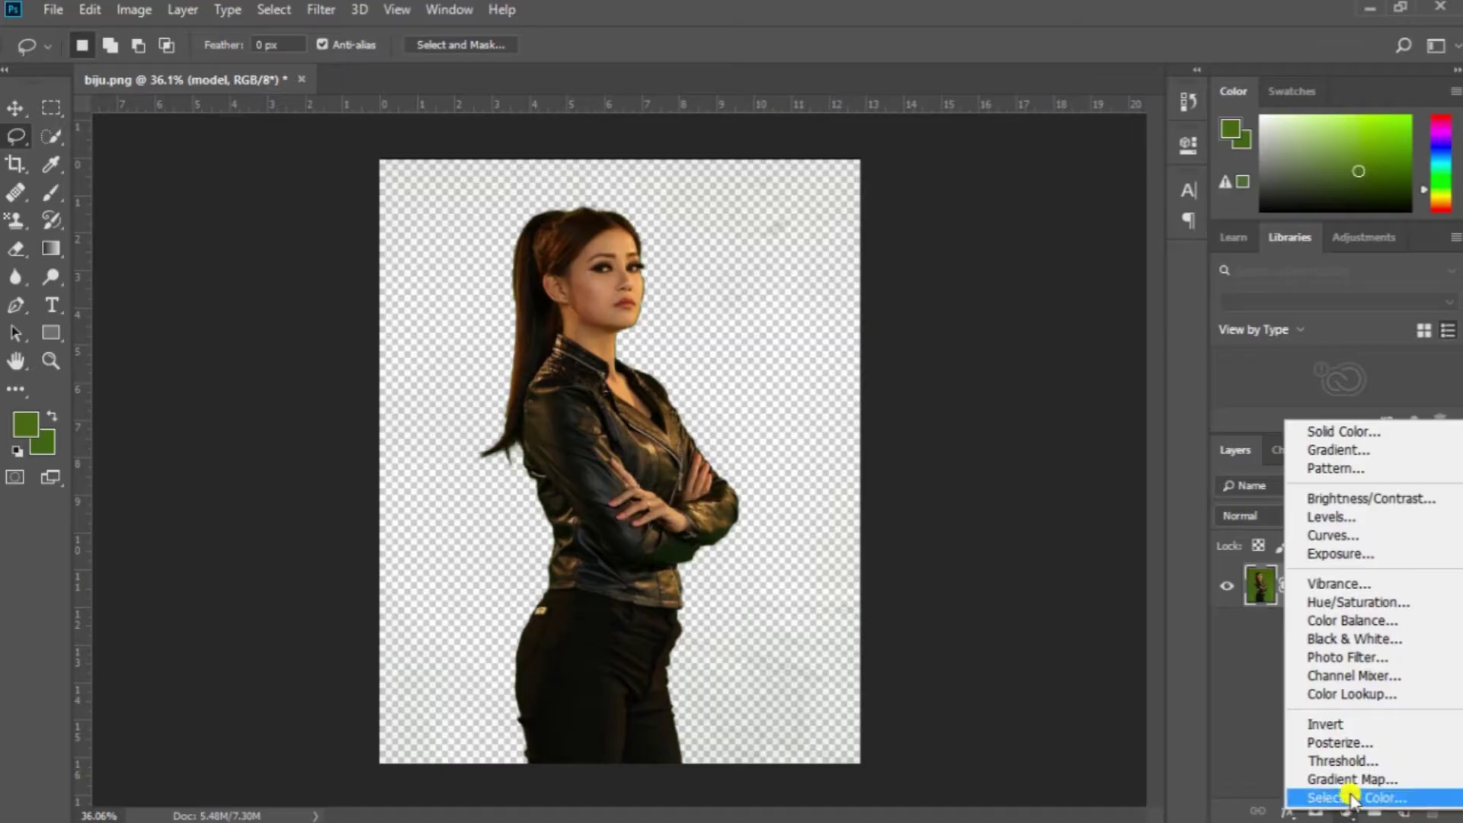
pyautogui.click(1362, 424)
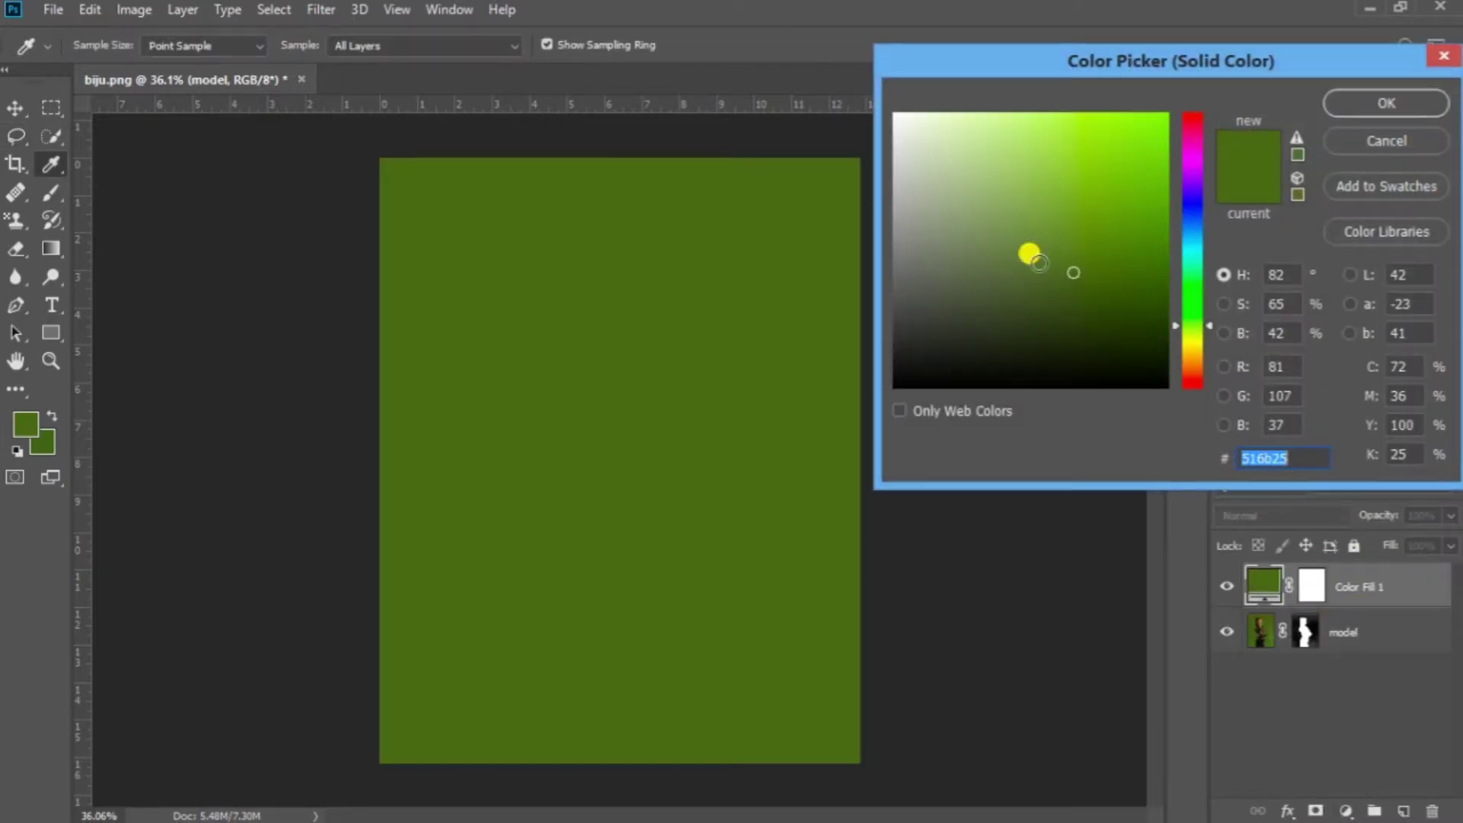
pyautogui.moveTo(925, 340); pyautogui.dragTo(856, 359)
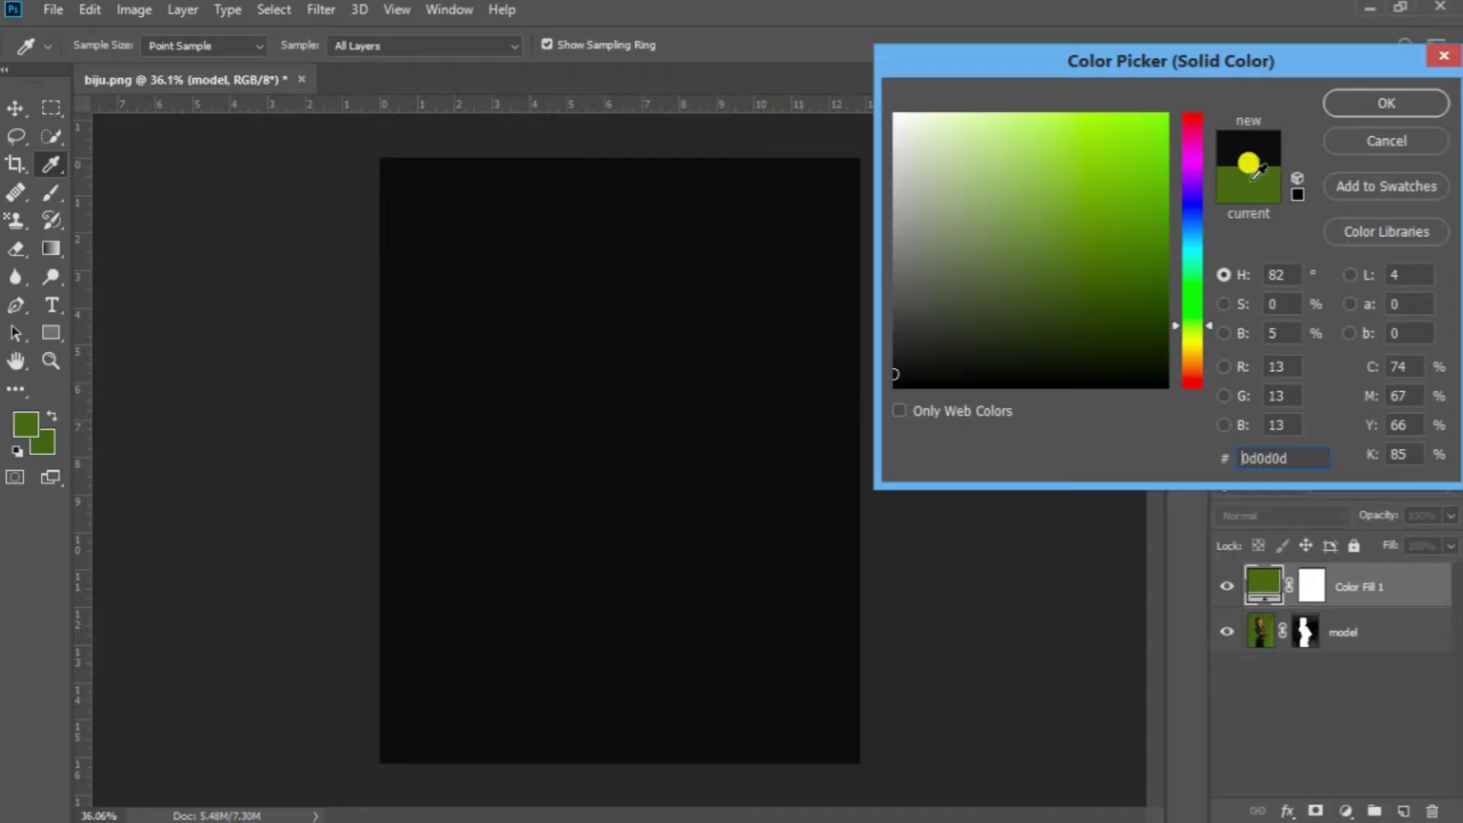
pyautogui.click(1383, 103)
pyautogui.moveTo(1345, 585); pyautogui.dragTo(1346, 675)
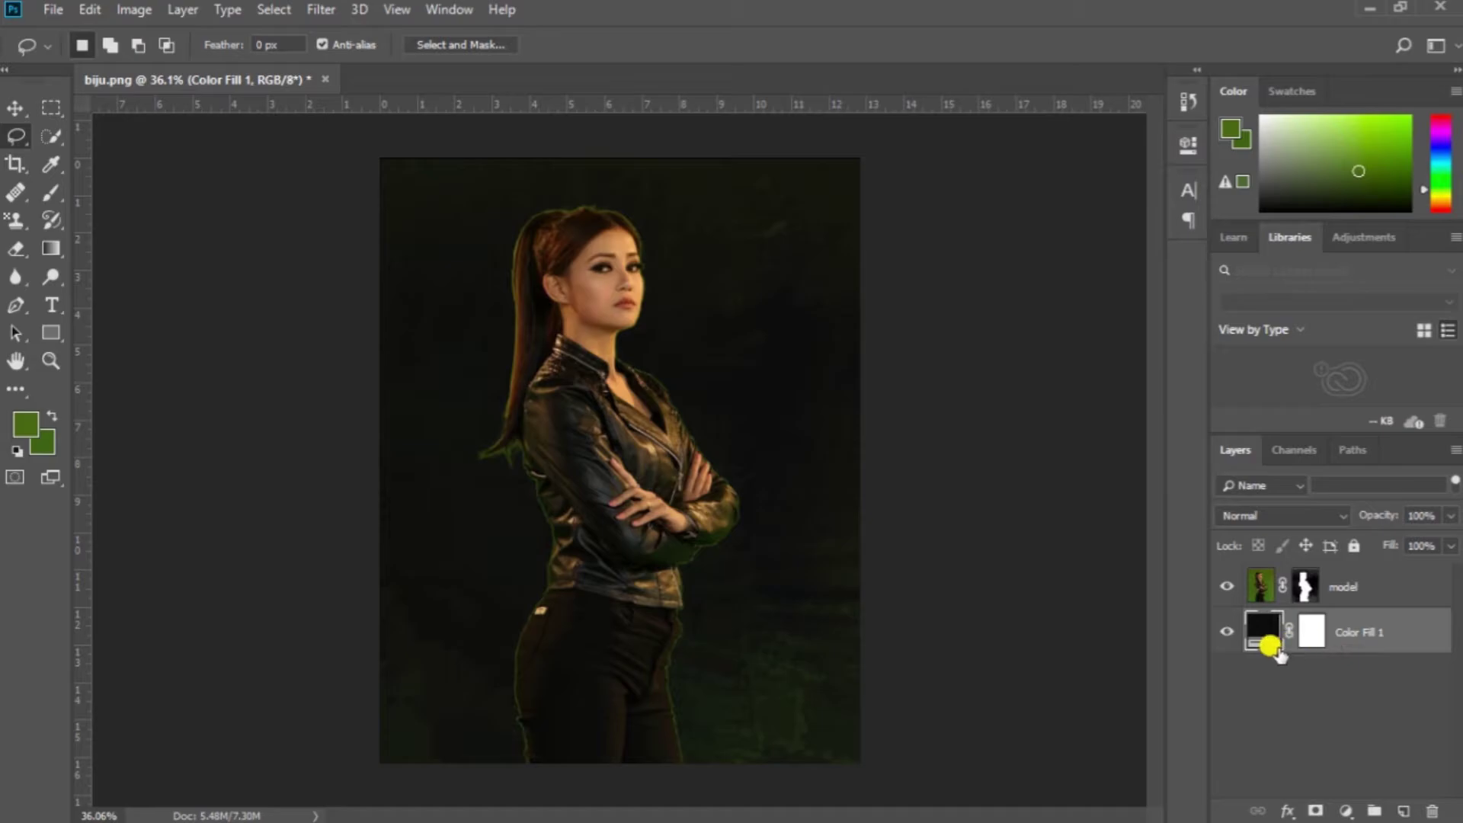
# Step: Open the model layer in Select and Mask and set its view mode to Overlay
pyautogui.click(1220, 600)
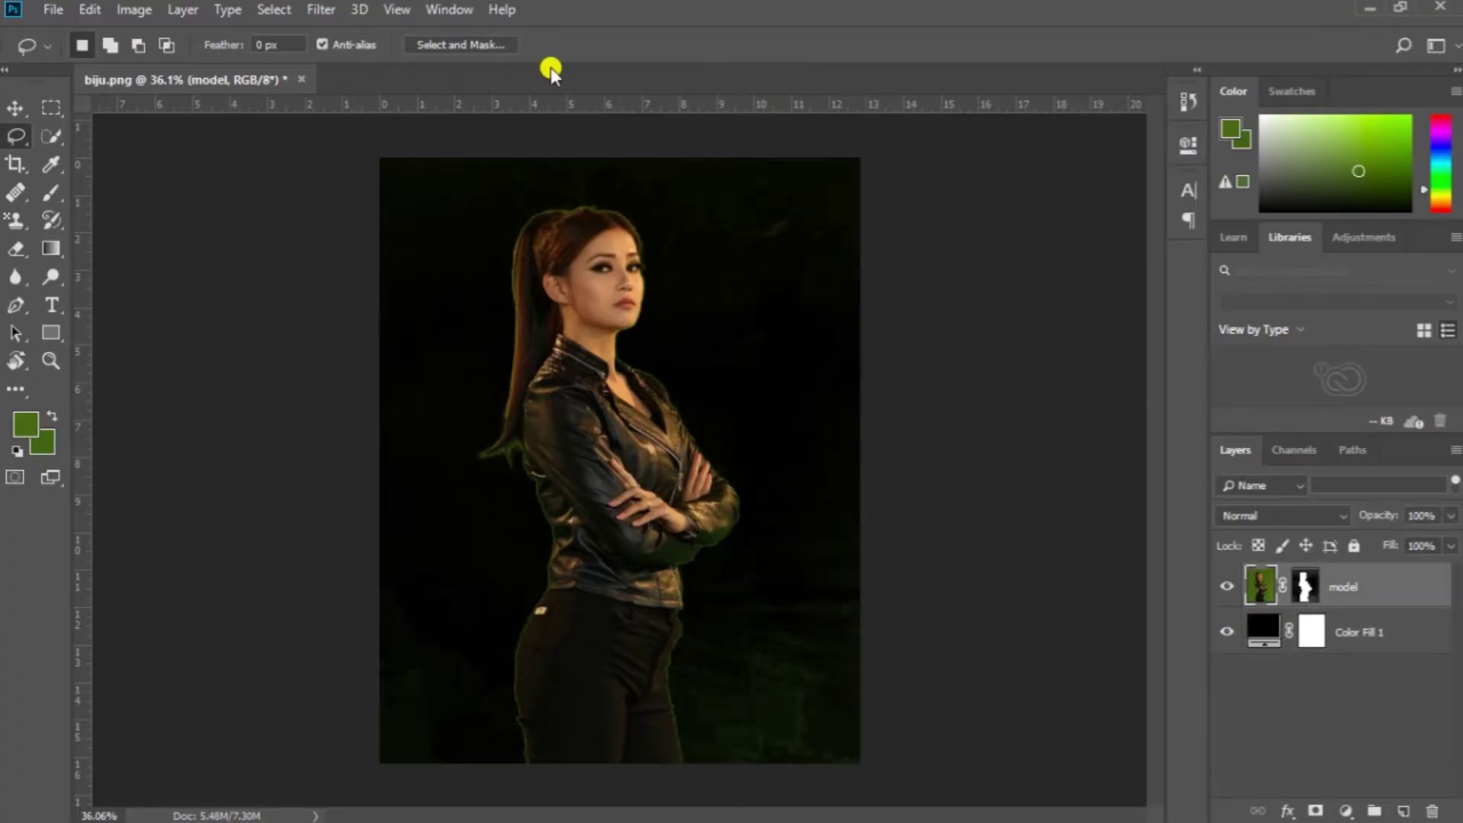
pyautogui.click(475, 46)
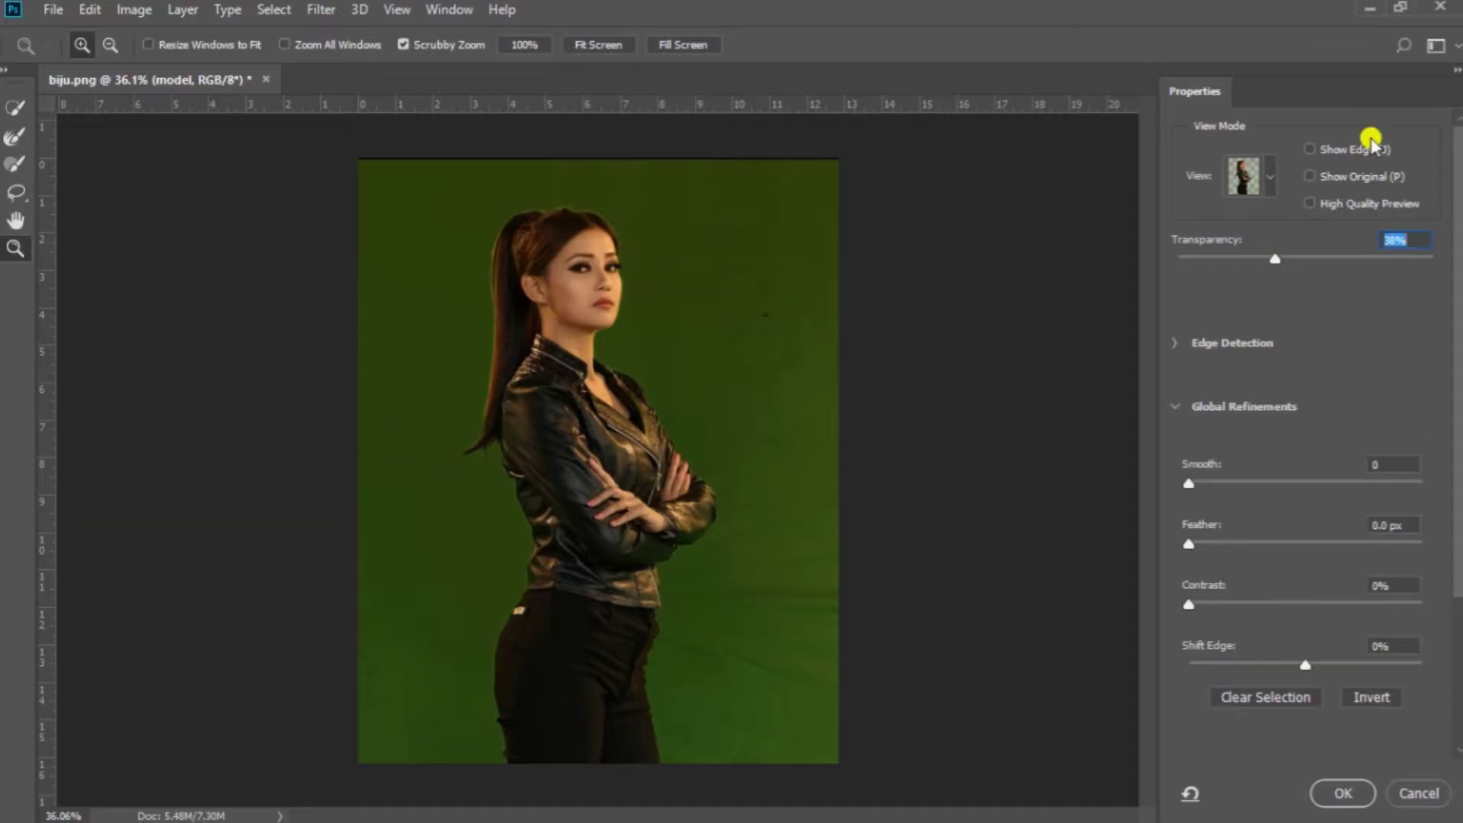
pyautogui.click(1272, 177)
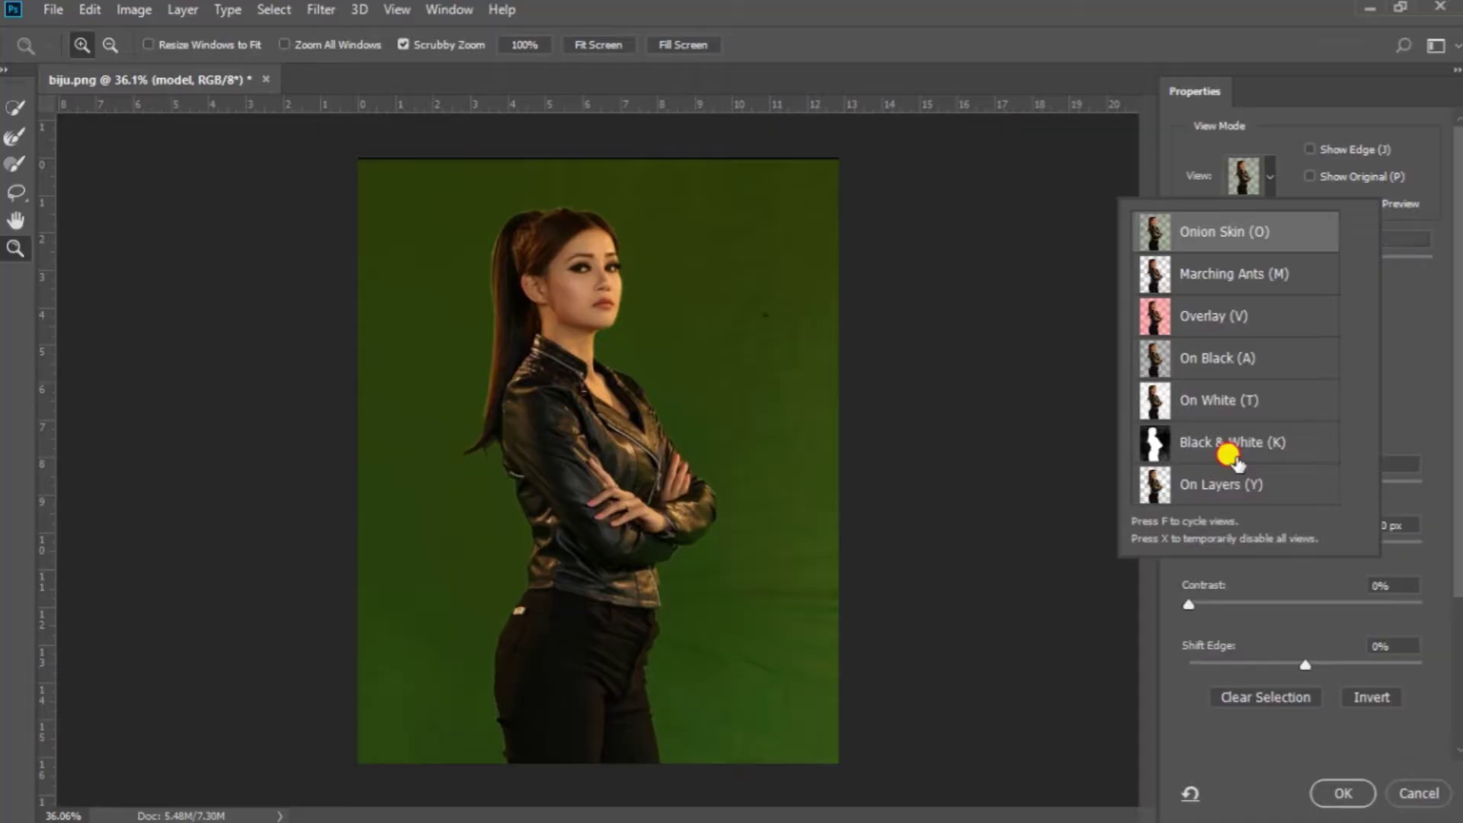
pyautogui.click(1230, 456)
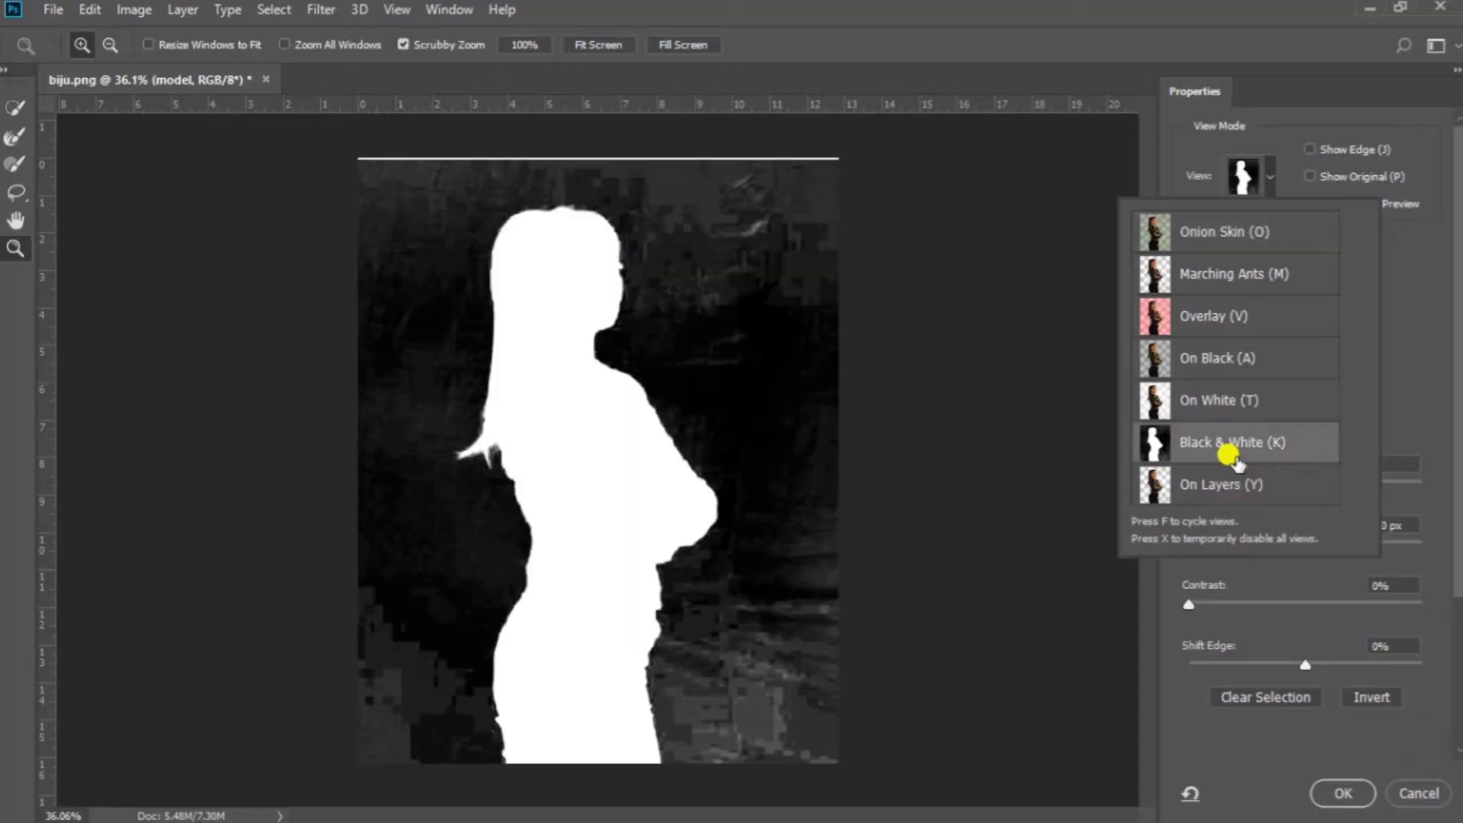
pyautogui.click(1228, 323)
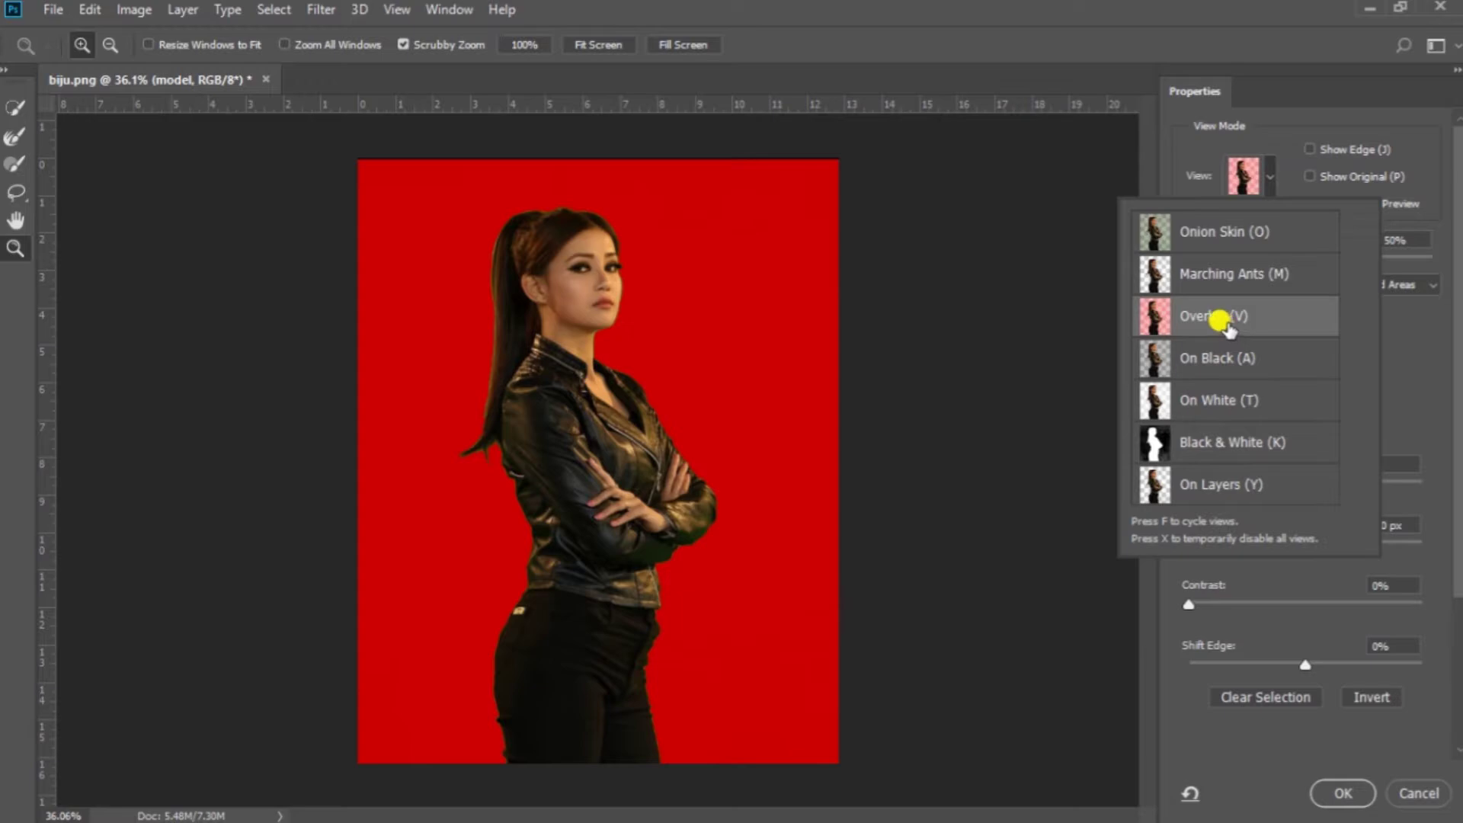
# Step: Change the Select and Mask overlay colour to black, 000000
pyautogui.click(1272, 176)
pyautogui.click(1219, 287)
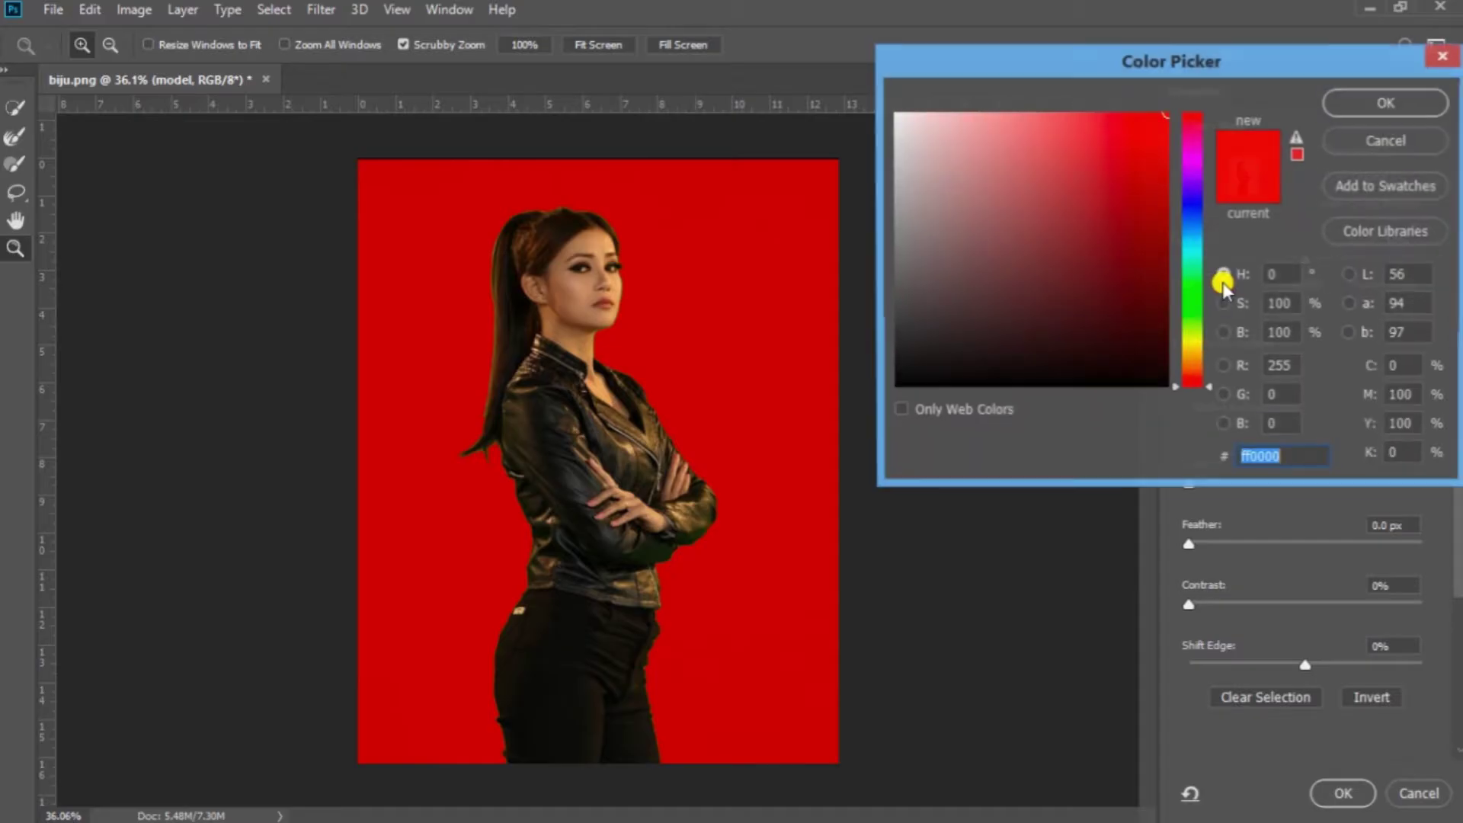
pyautogui.click(749, 425)
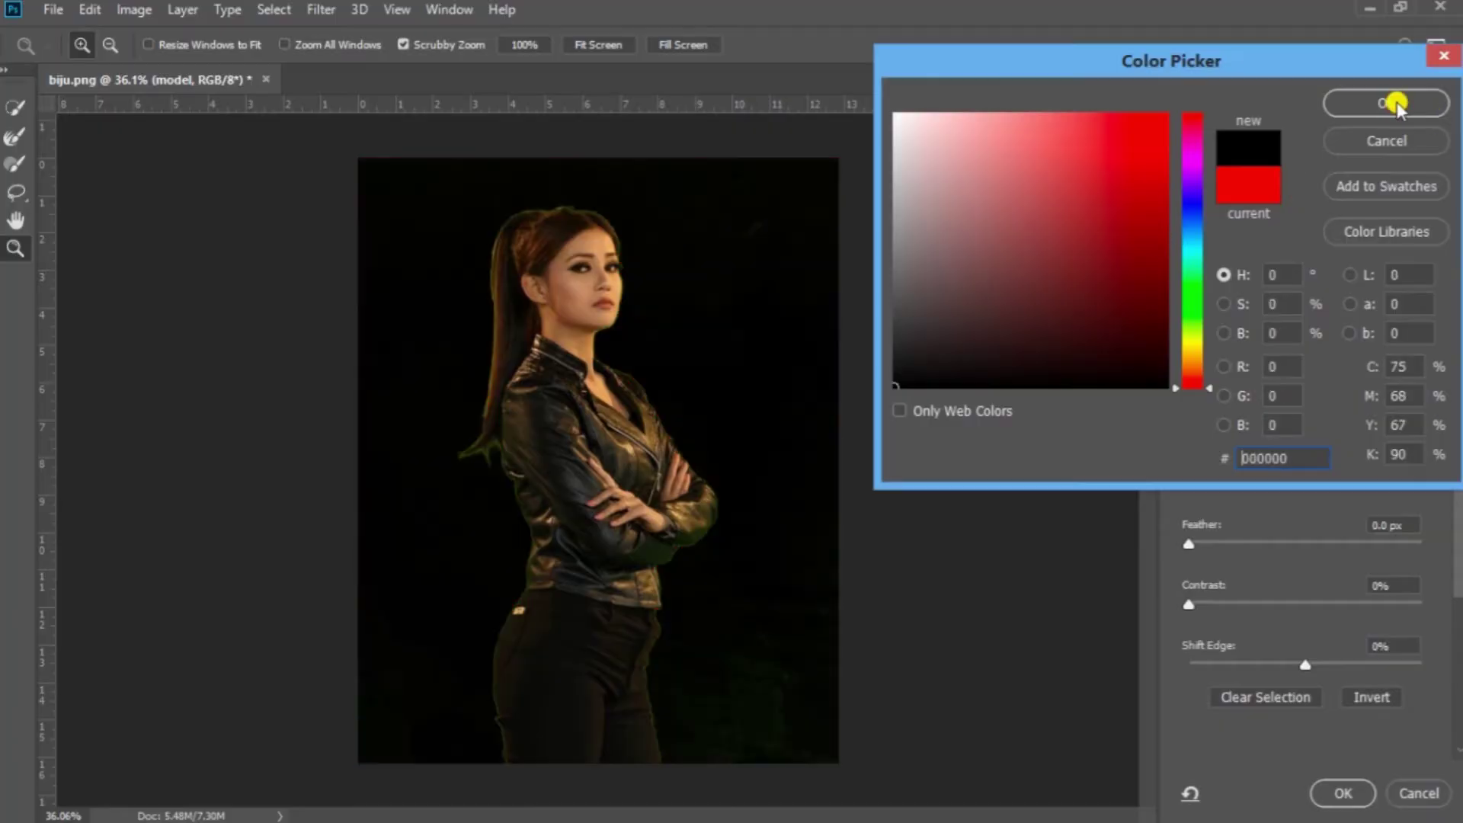
pyautogui.click(1387, 103)
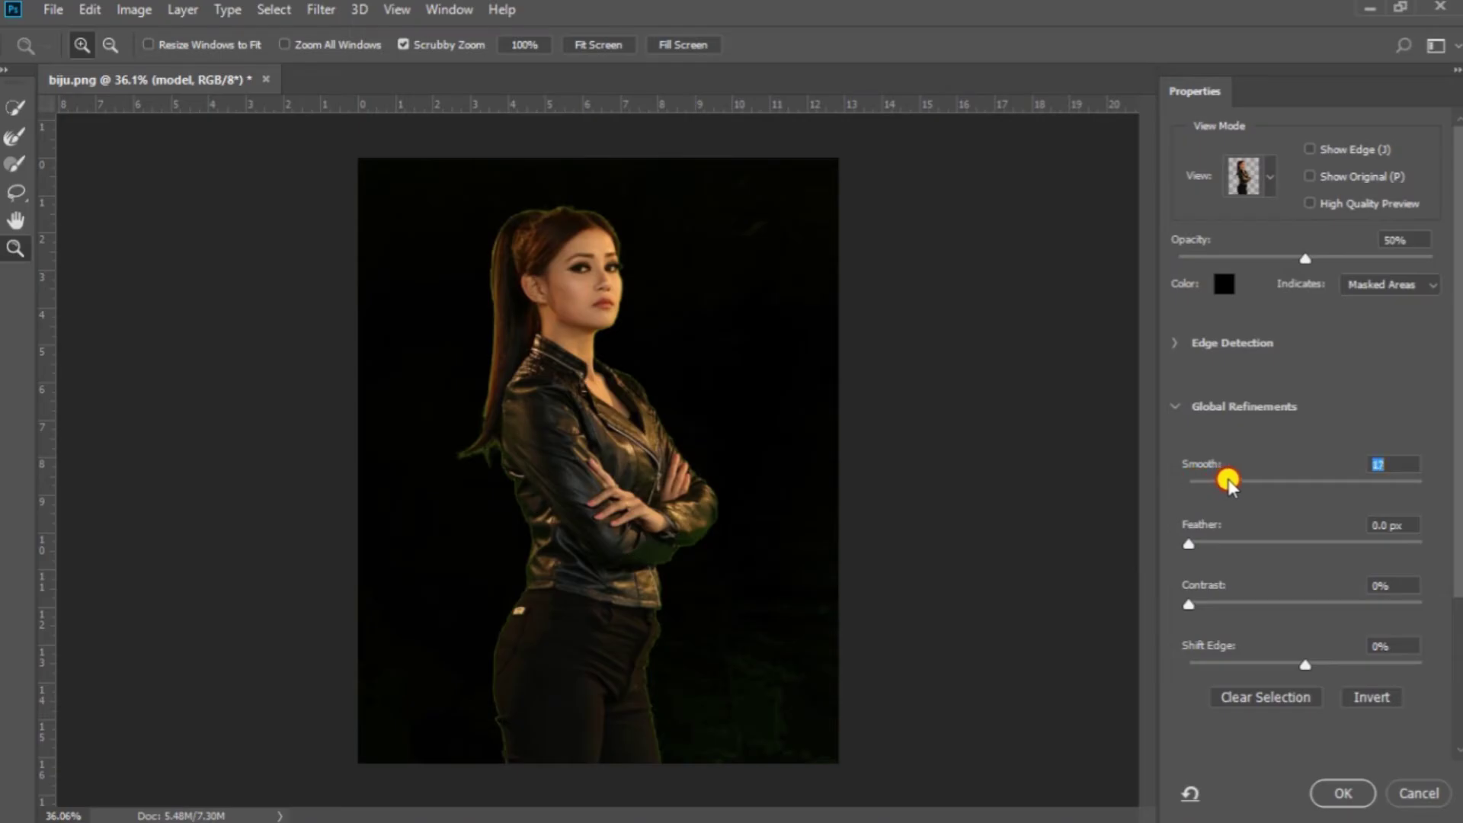
# Step: Set Smooth to 71 and paint along the ponytail and its tip with the Refine Edge Brush
pyautogui.moveTo(1245, 481); pyautogui.dragTo(1290, 482)
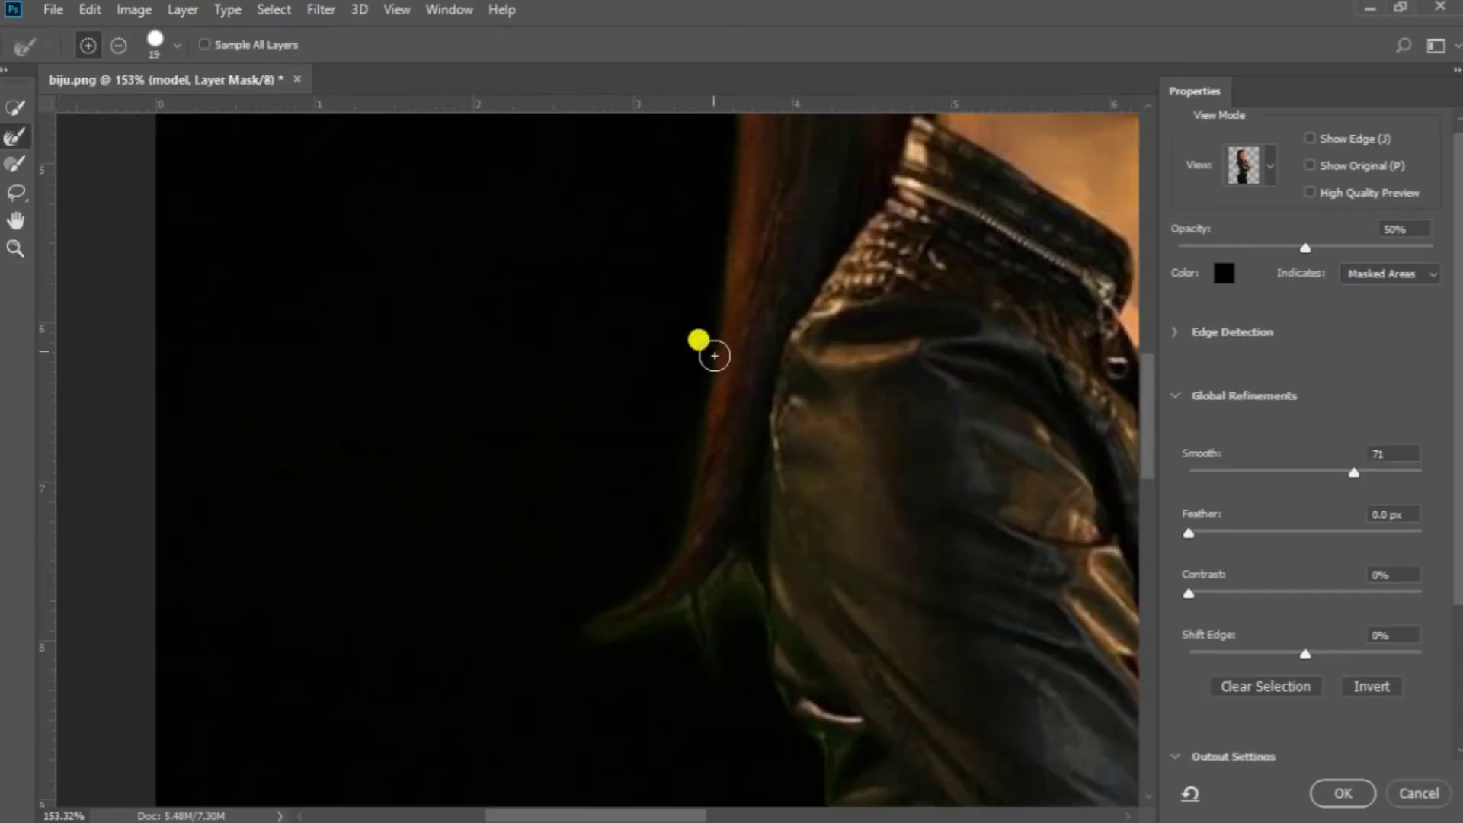
pyautogui.scroll(-4, 671, 366)
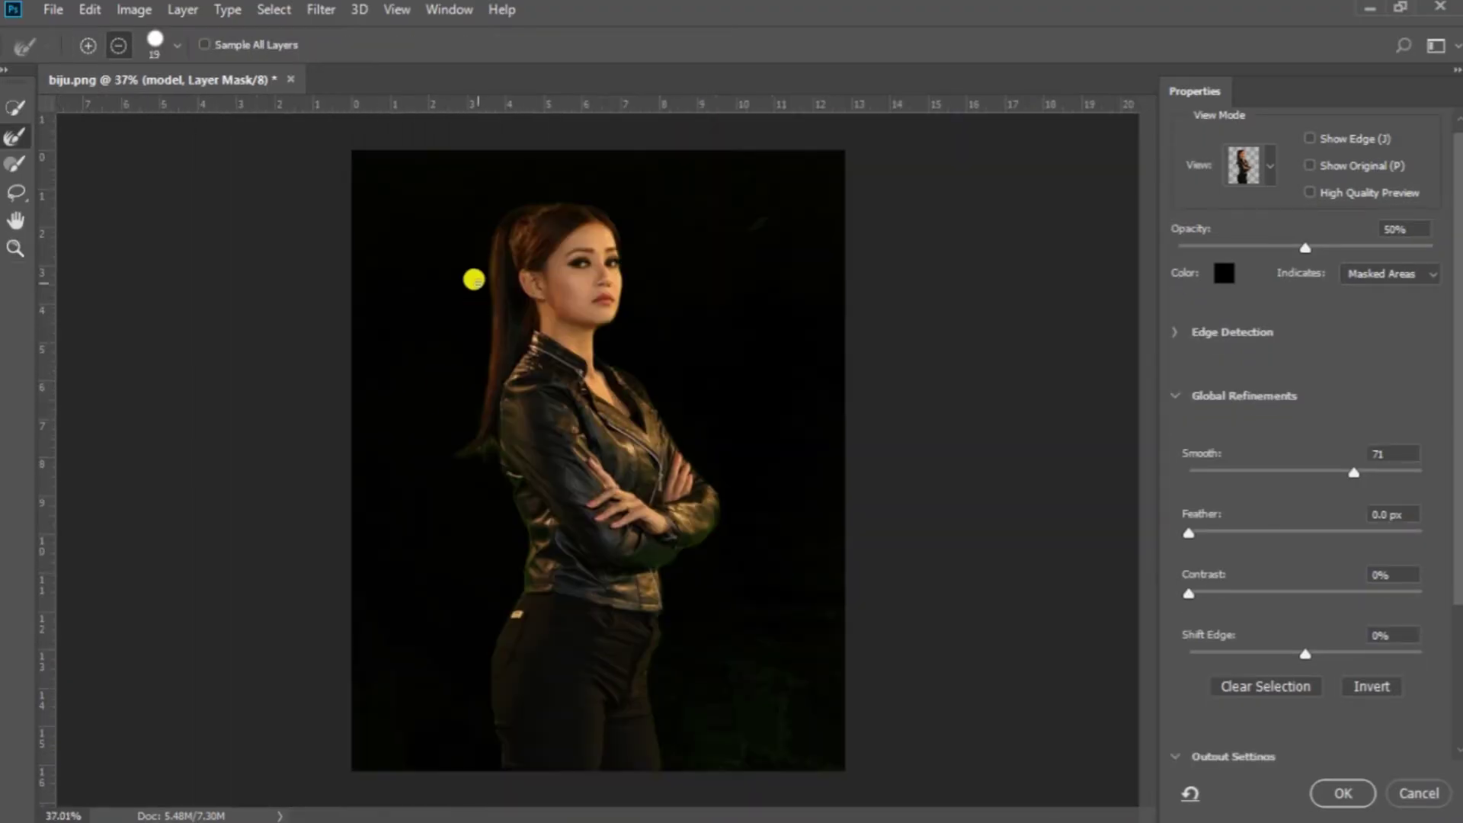
pyautogui.scroll(4, 465, 381)
pyautogui.scroll(4, 454, 484)
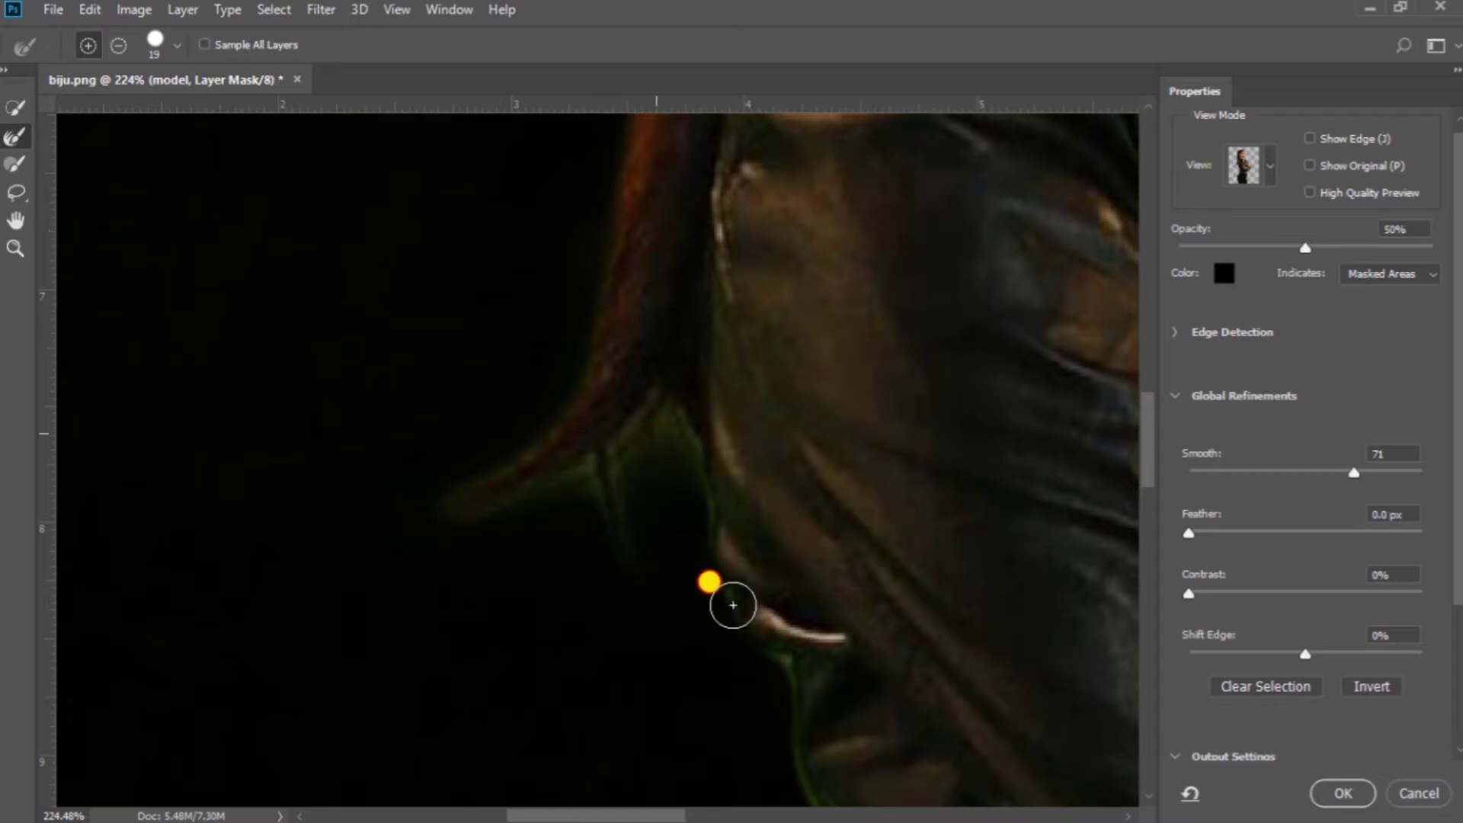
pyautogui.scroll(-4, 697, 351)
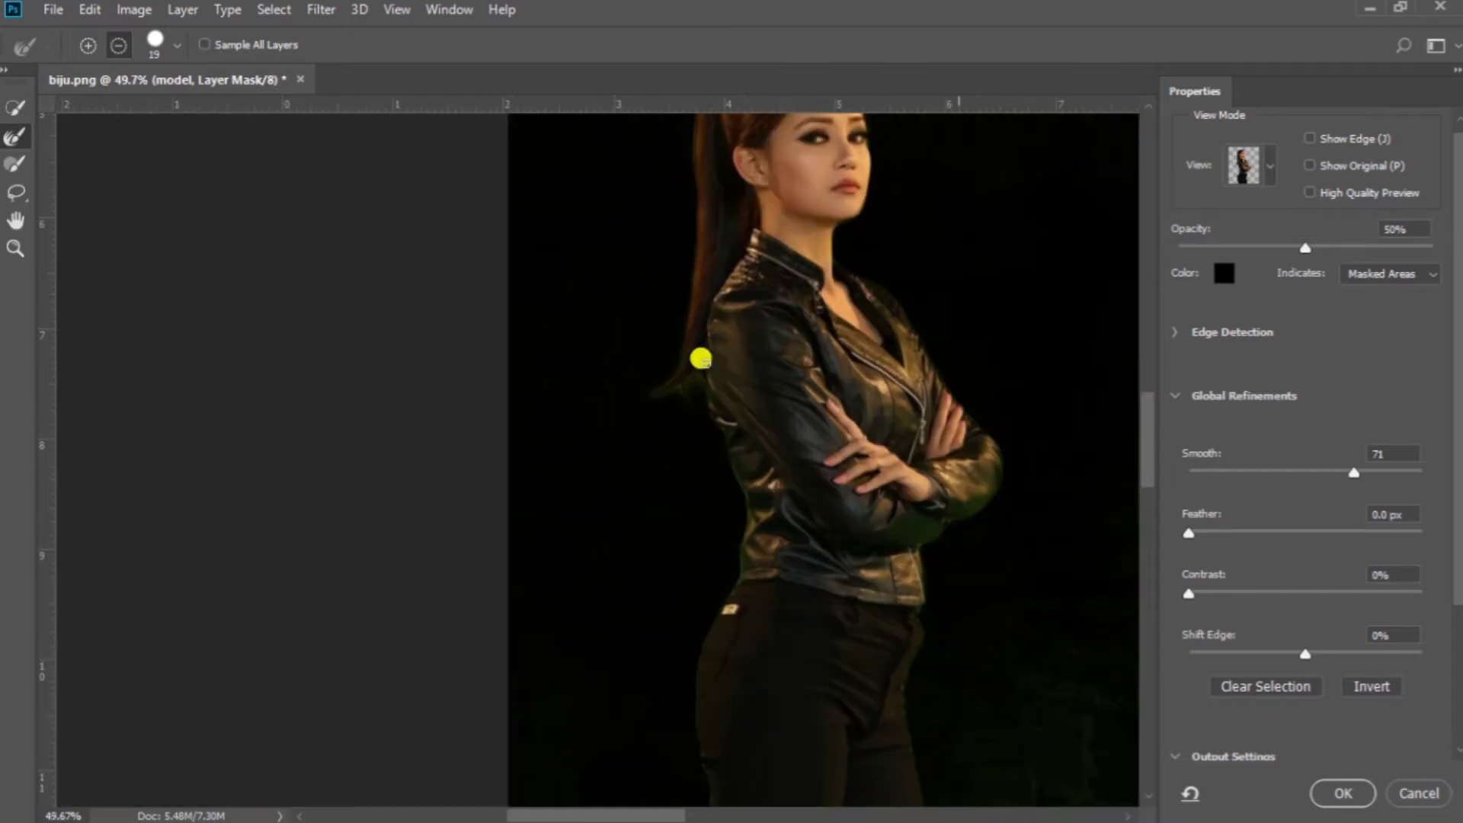
pyautogui.scroll(-3, 467, 255)
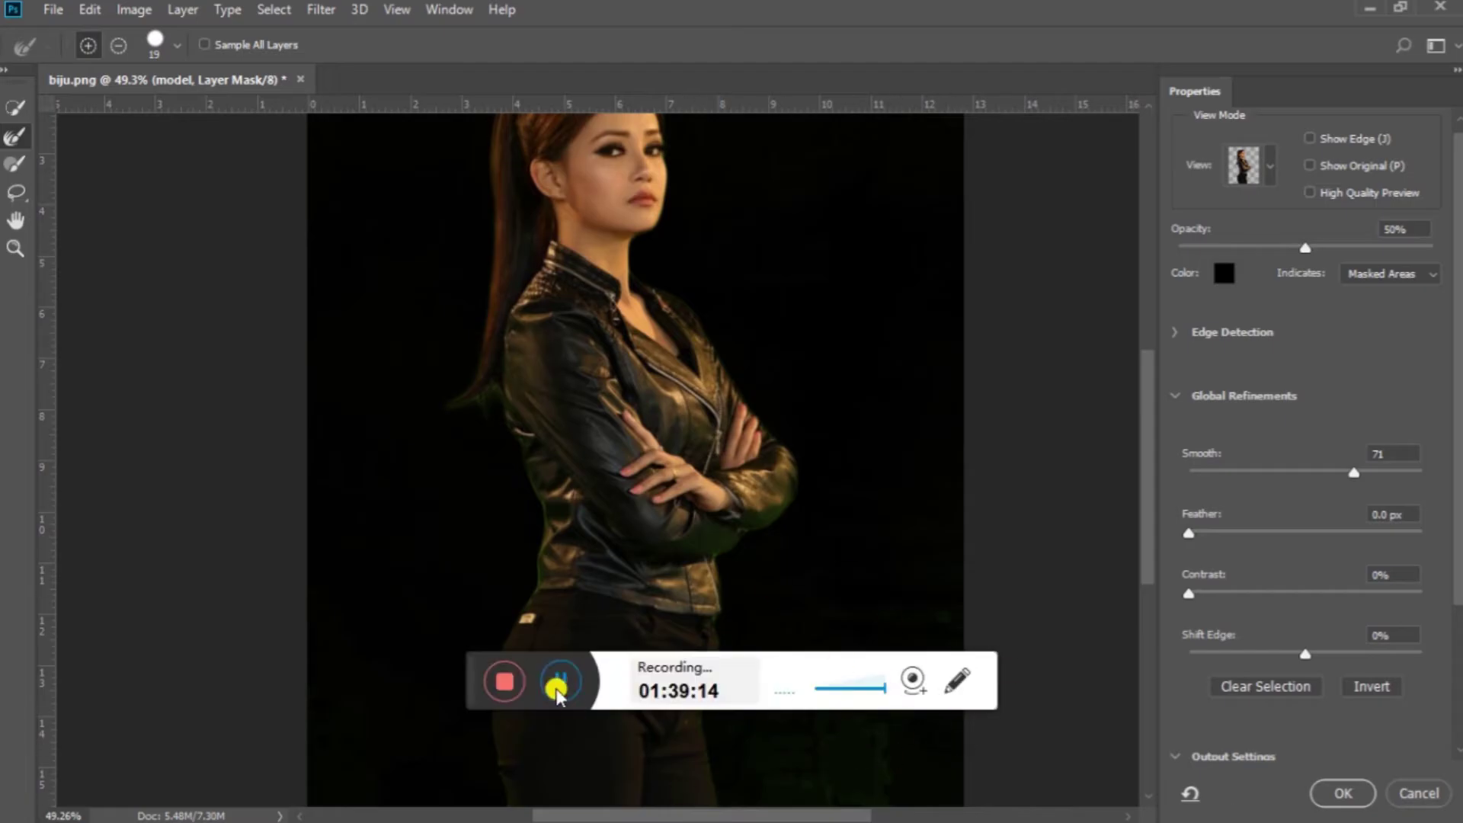
pyautogui.click(561, 681)
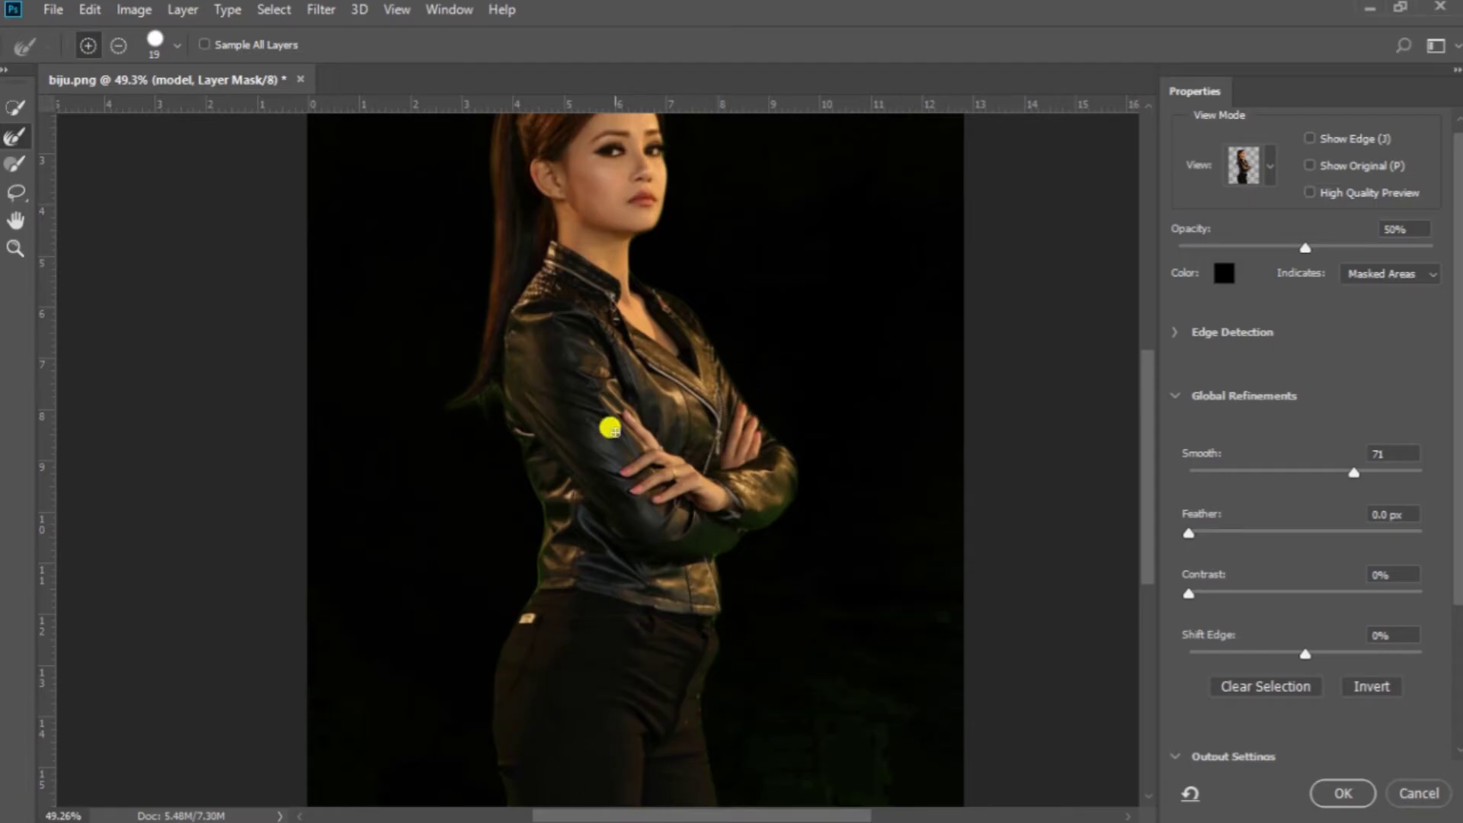
# Step: Paint the jacket, waist and trouser outlines with the Refine Edge Brush to clean up the green fringe
pyautogui.scroll(4, 607, 424)
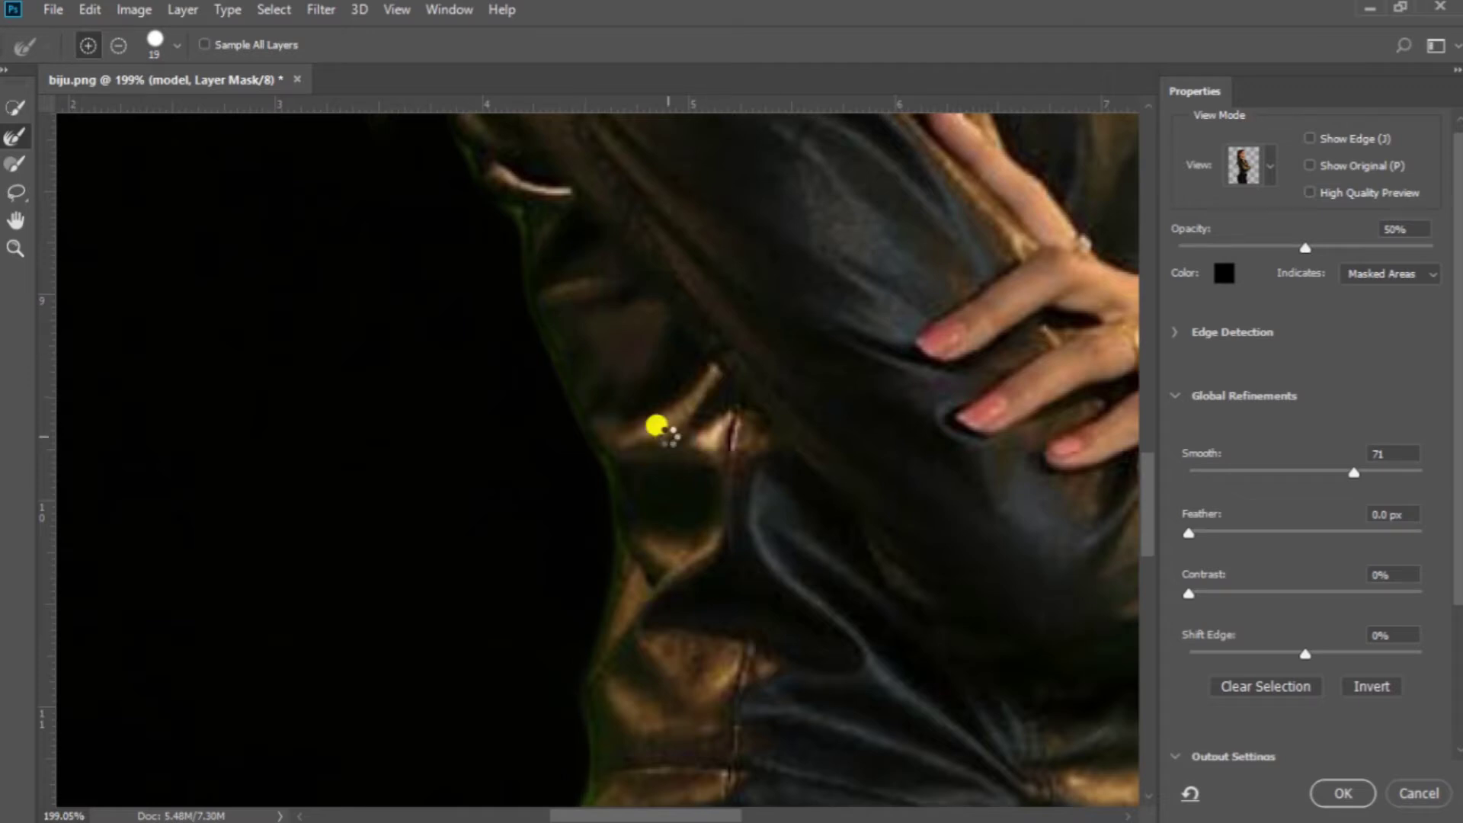
pyautogui.scroll(-5, 735, 490)
pyautogui.scroll(6, 425, 483)
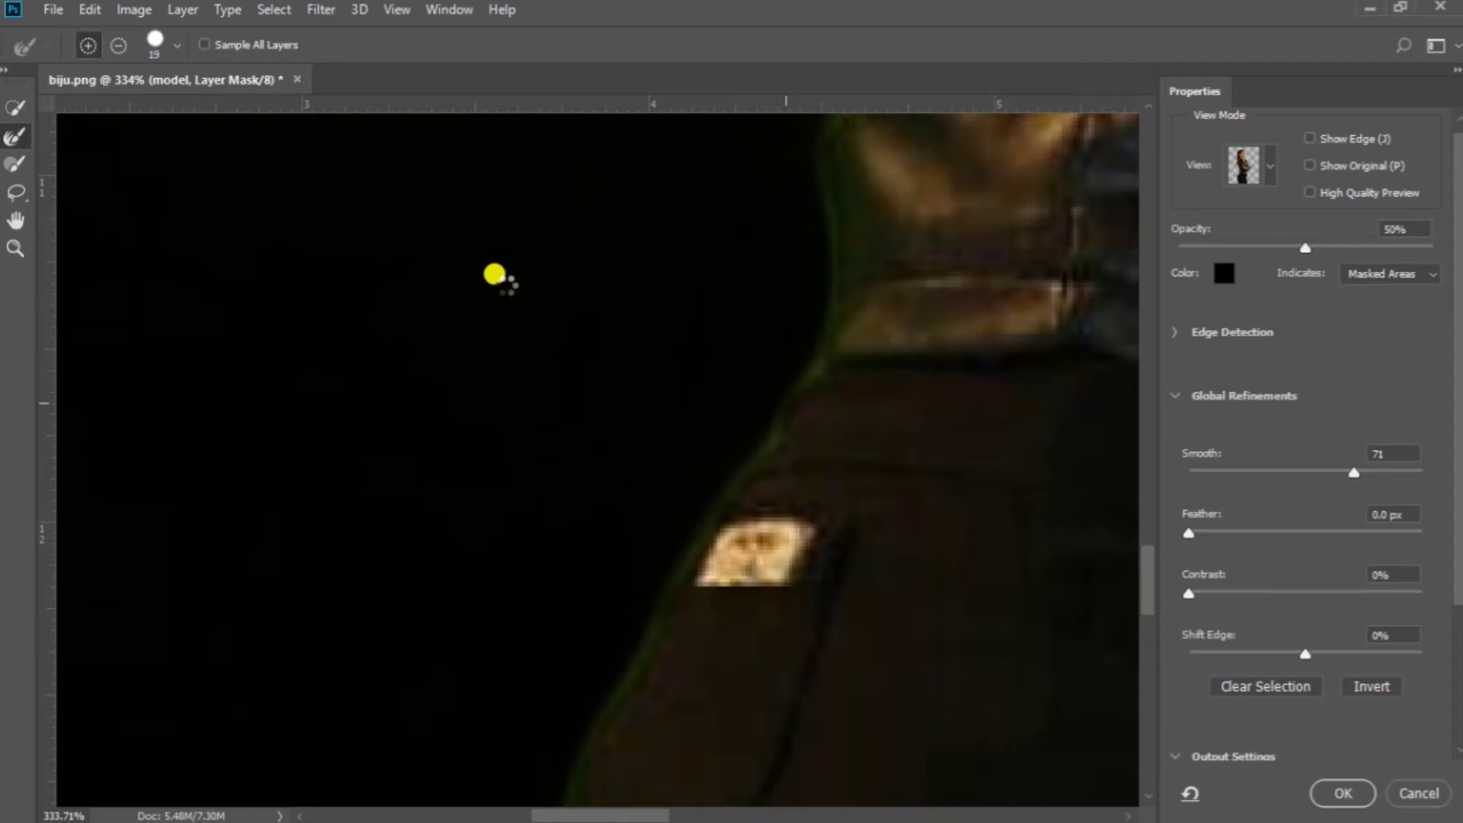
pyautogui.scroll(-5, 755, 314)
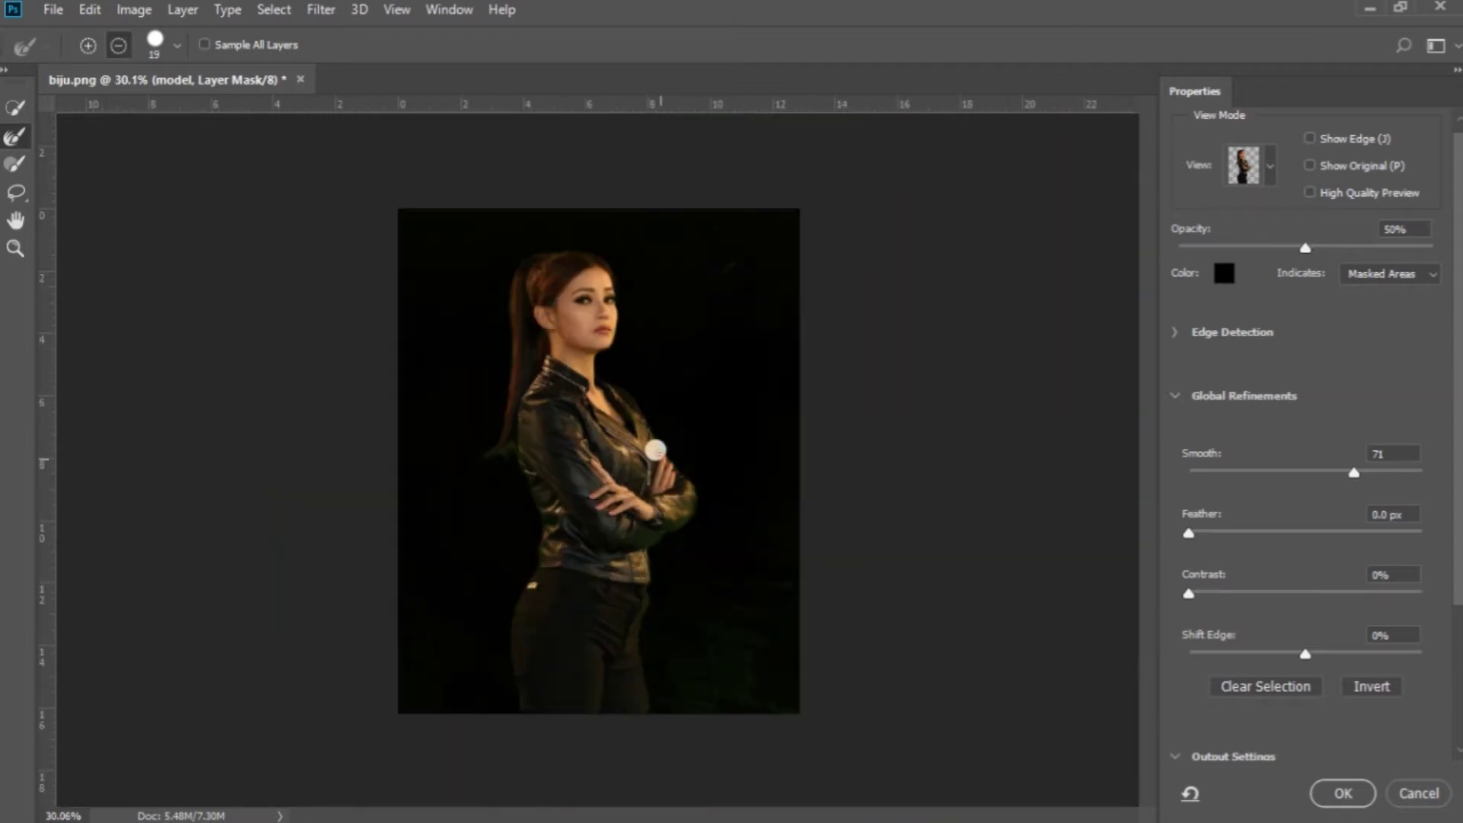
pyautogui.scroll(3, 650, 450)
pyautogui.scroll(3, 667, 435)
pyautogui.scroll(-5, 690, 461)
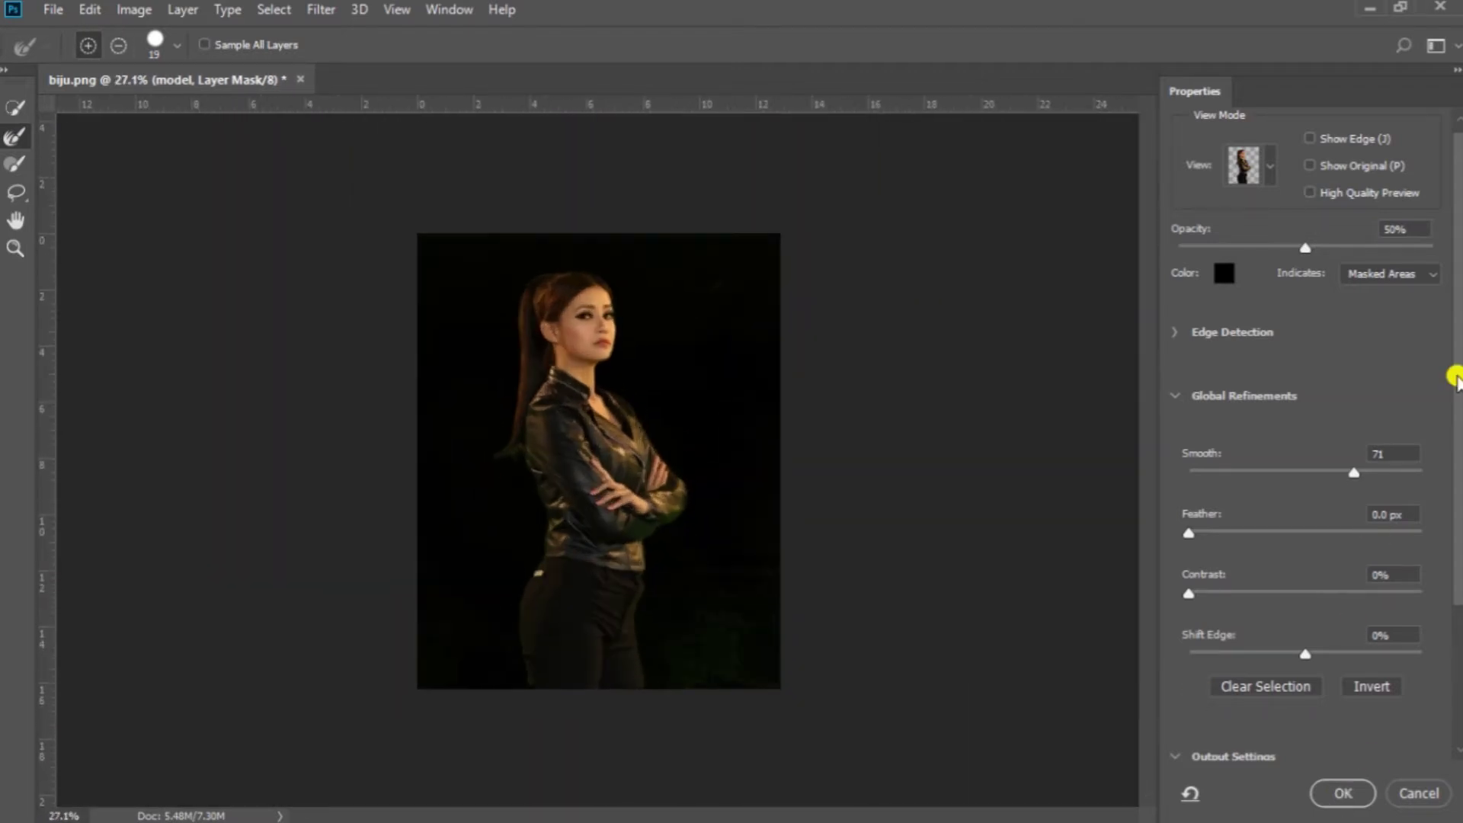
# Step: Output the refinement to a new layer with a layer mask and remove the original model layer
pyautogui.scroll(-3, 1300, 692)
pyautogui.click(1341, 794)
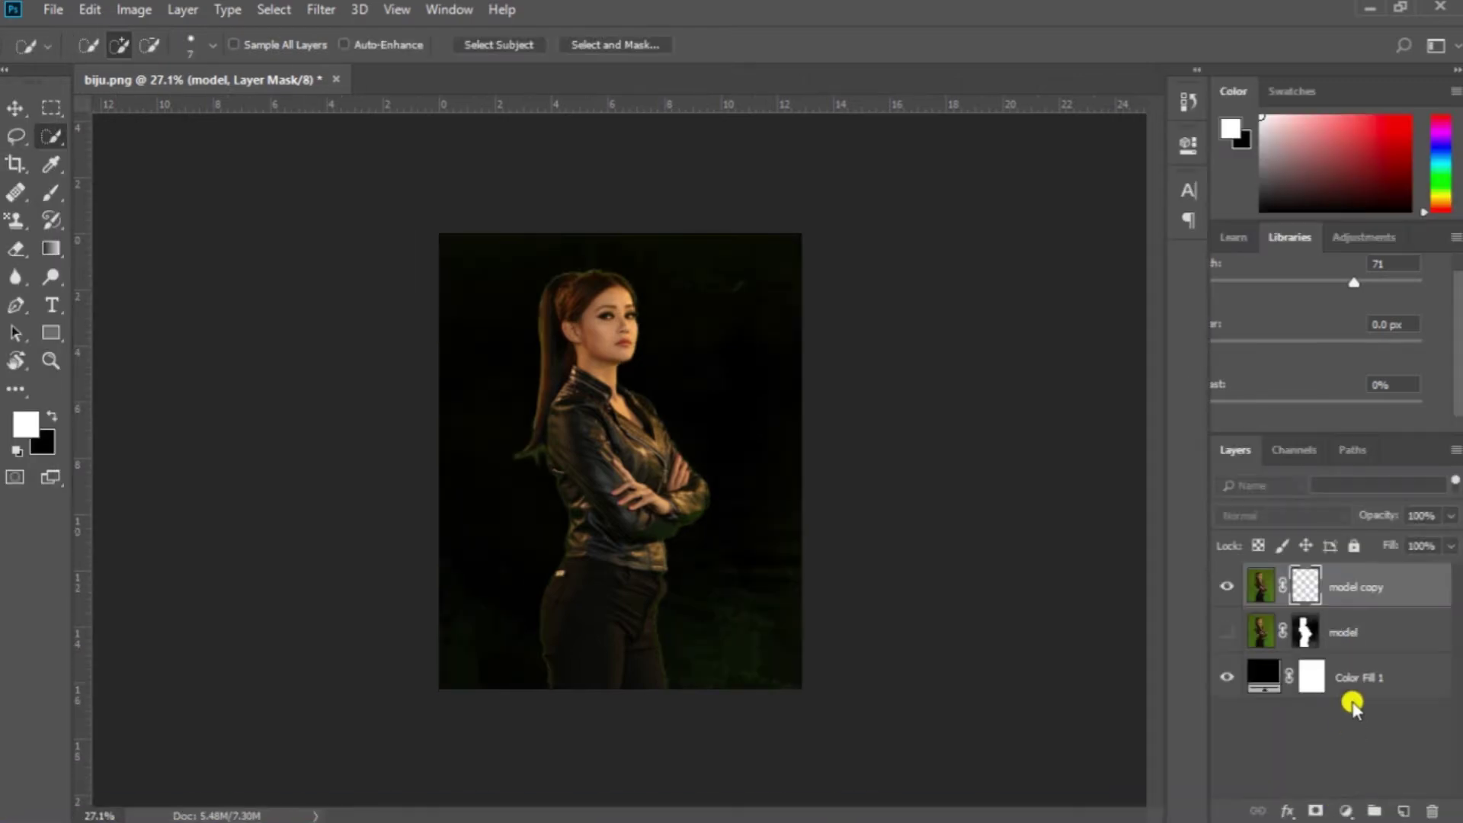
pyautogui.click(1224, 631)
pyautogui.click(1224, 632)
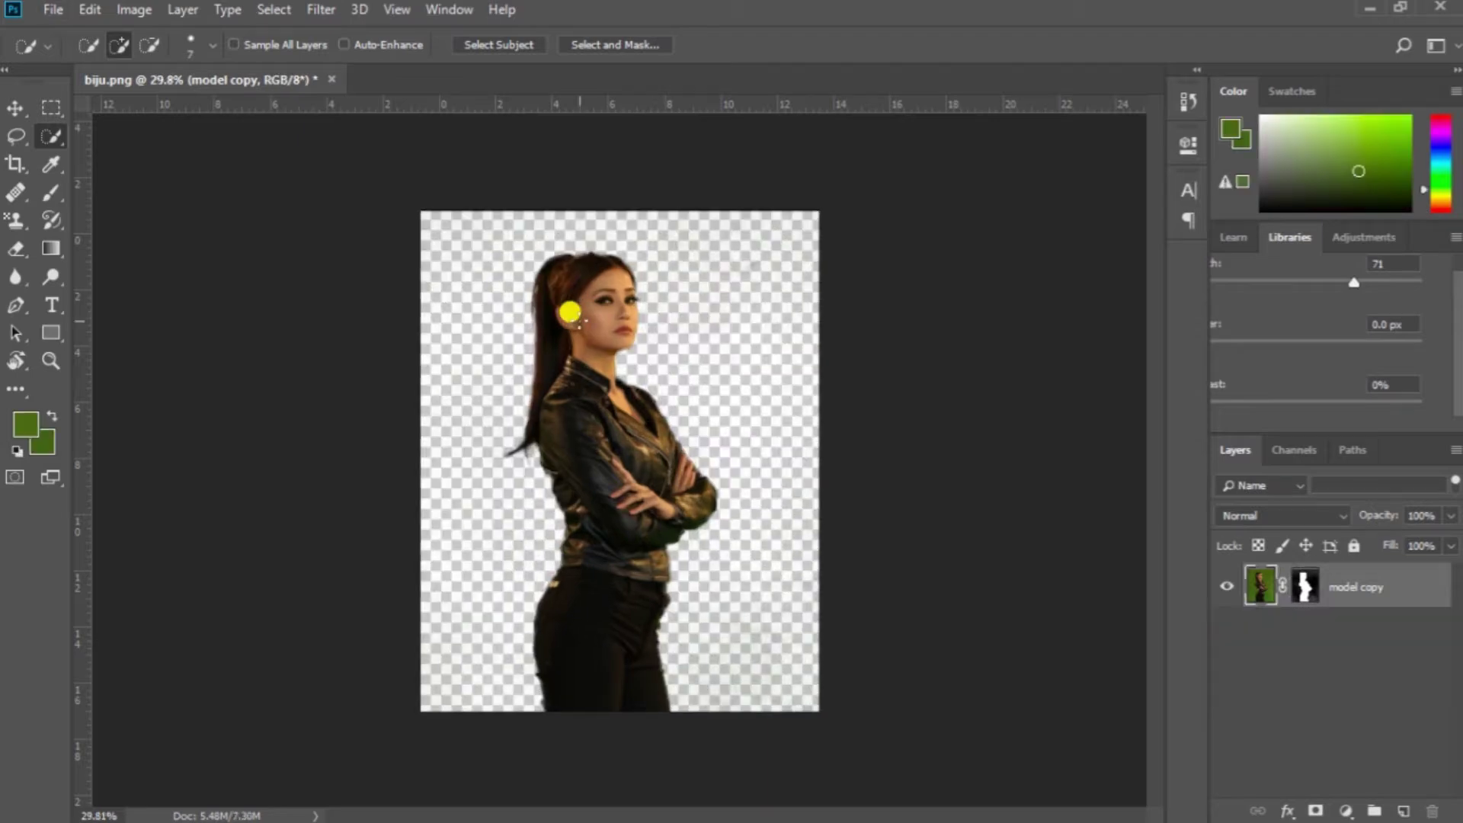
pyautogui.scroll(5, 561, 304)
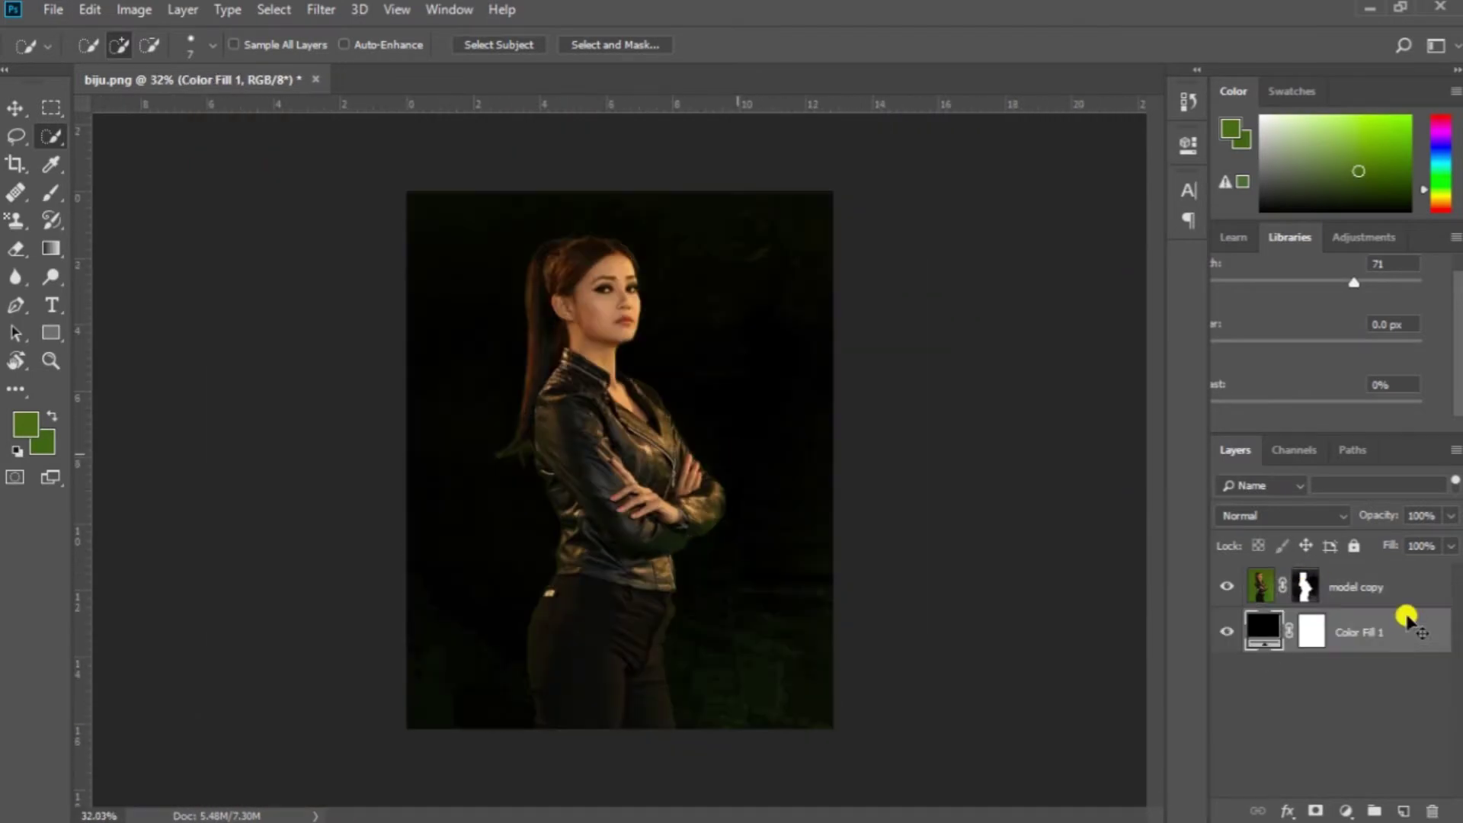
# Step: Load the model copy layer's mask as a selection and switch to the Eraser with the mask targeted
pyautogui.click(1357, 588)
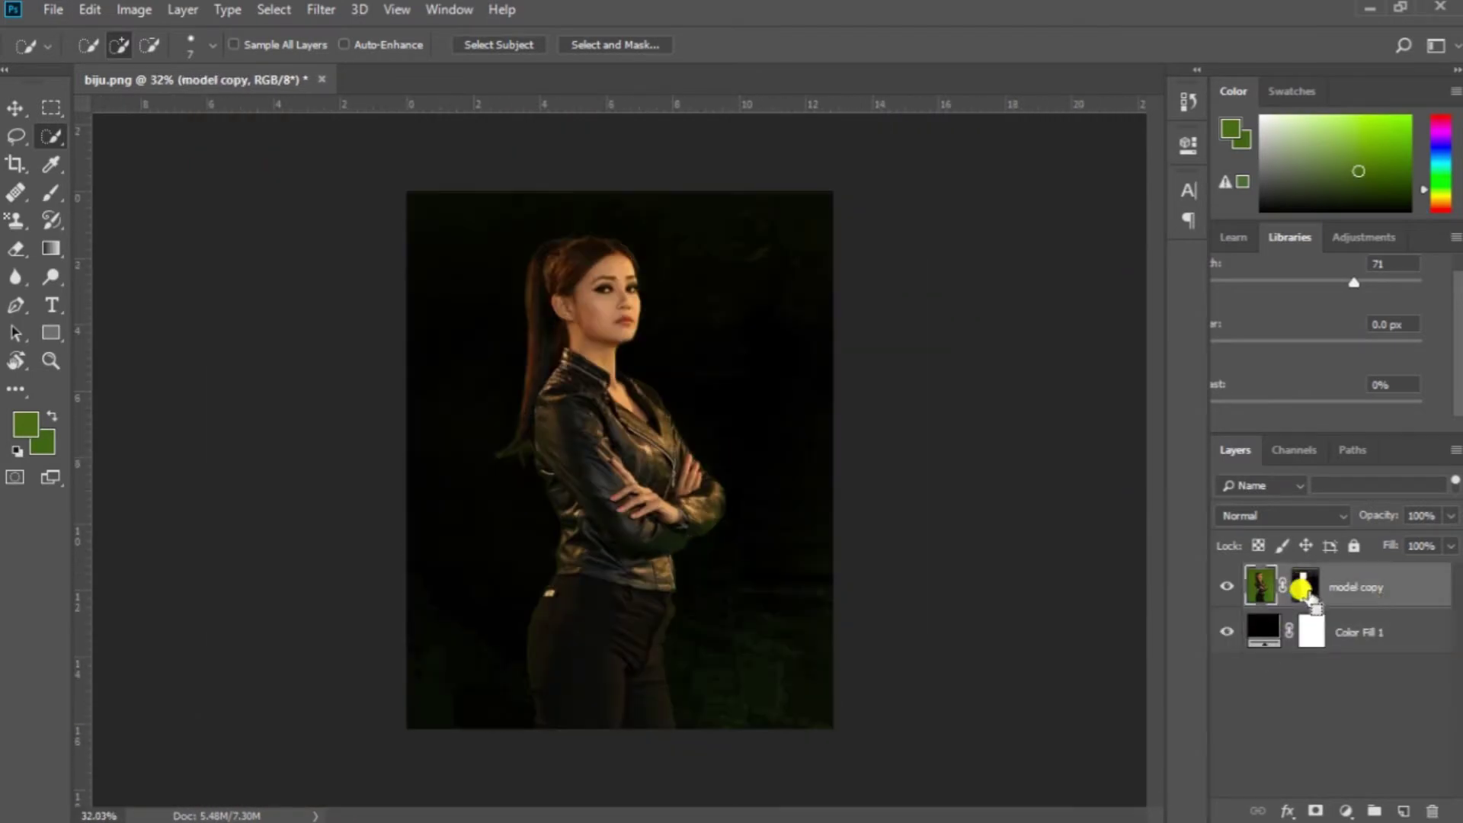
pyautogui.click(1305, 587)
pyautogui.keyDown('ctrl'); pyautogui.click(1305, 587); pyautogui.keyUp('ctrl')
pyautogui.click(17, 249)
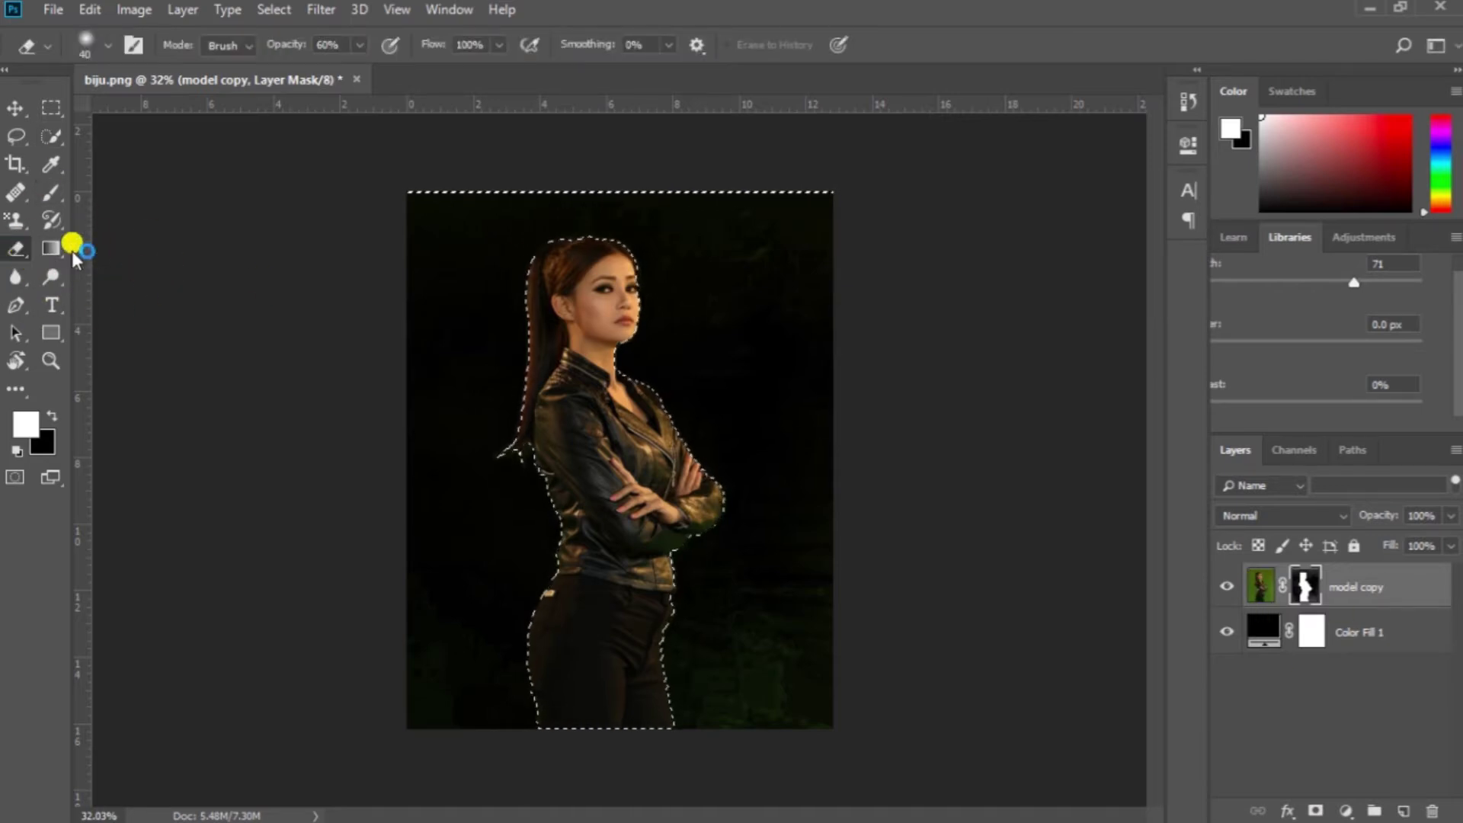
# Step: Enlarge the eraser to 250 px and invert the selection so it covers the backdrop
pyautogui.scroll(6, 488, 493)
pyautogui.press(']')
pyautogui.press(']')
pyautogui.press(']')
pyautogui.press(']')
pyautogui.press(']')
pyautogui.press(']')
pyautogui.press(']')
pyautogui.press(']')
pyautogui.press(']')
pyautogui.press(']')
pyautogui.press(']')
pyautogui.press(']')
pyautogui.press('[')
pyautogui.click(324, 15)
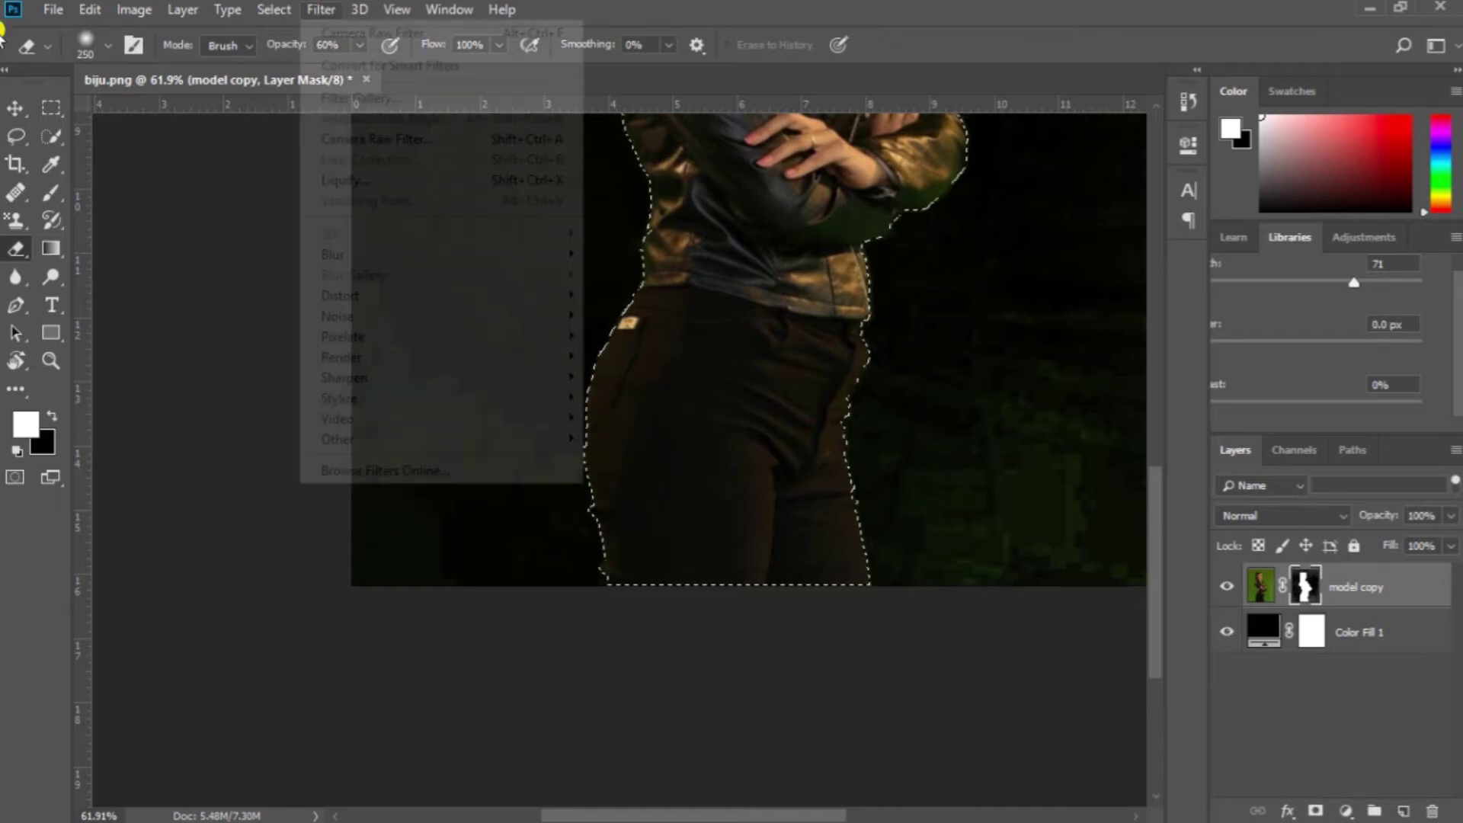
pyautogui.click(305, 88)
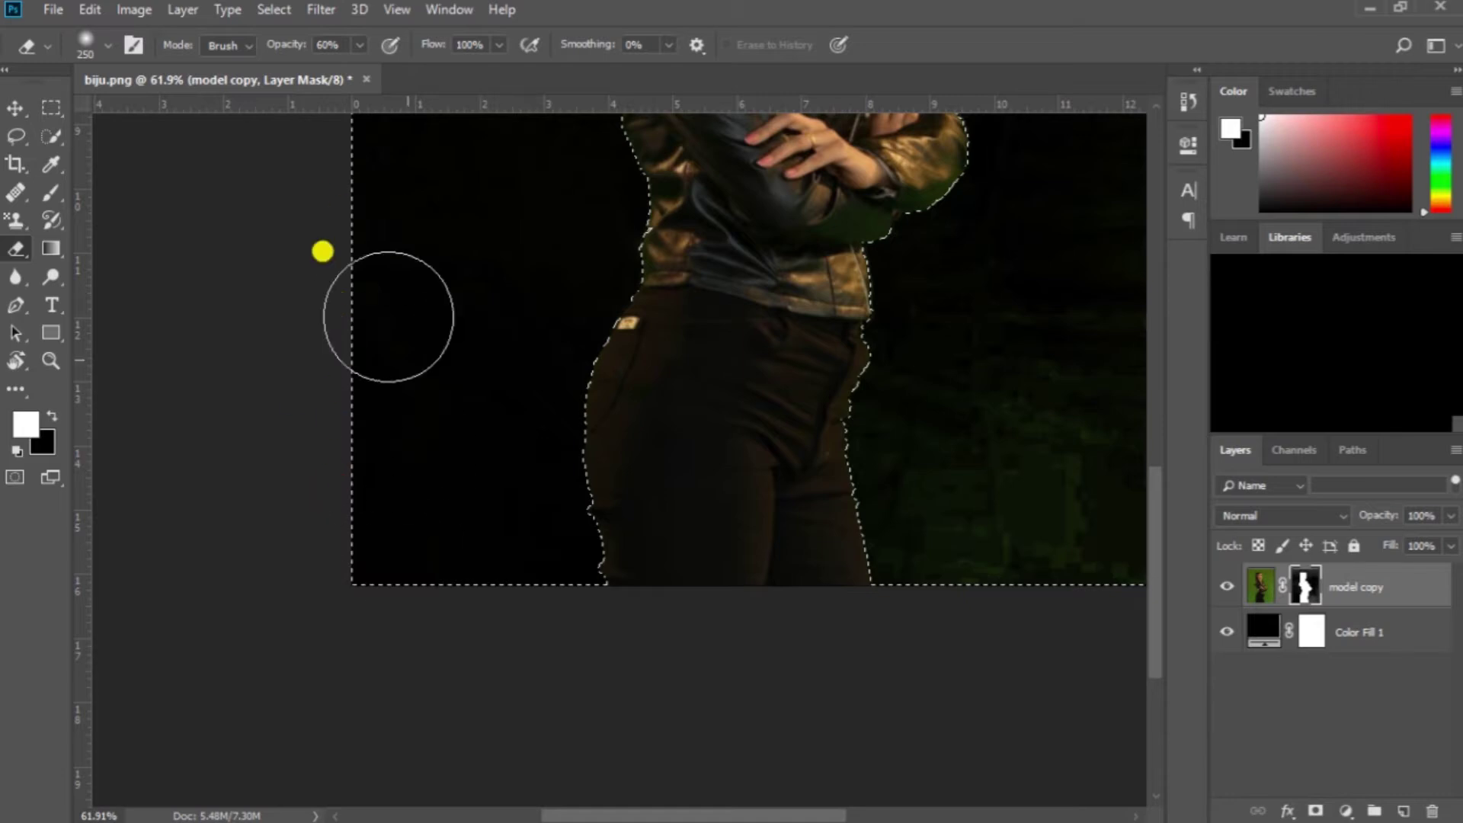
# Step: Erase the leftover green backdrop around the model on the mask with a 400 px eraser, raising its opacity to 100%
pyautogui.scroll(-3, 492, 435)
pyautogui.press(']')
pyautogui.press(']')
pyautogui.moveTo(838, 579)
pyautogui.mouseDown()
pyautogui.moveTo(843, 631)
pyautogui.moveTo(748, 673)
pyautogui.moveTo(722, 653)
pyautogui.moveTo(775, 198)
pyautogui.mouseUp()
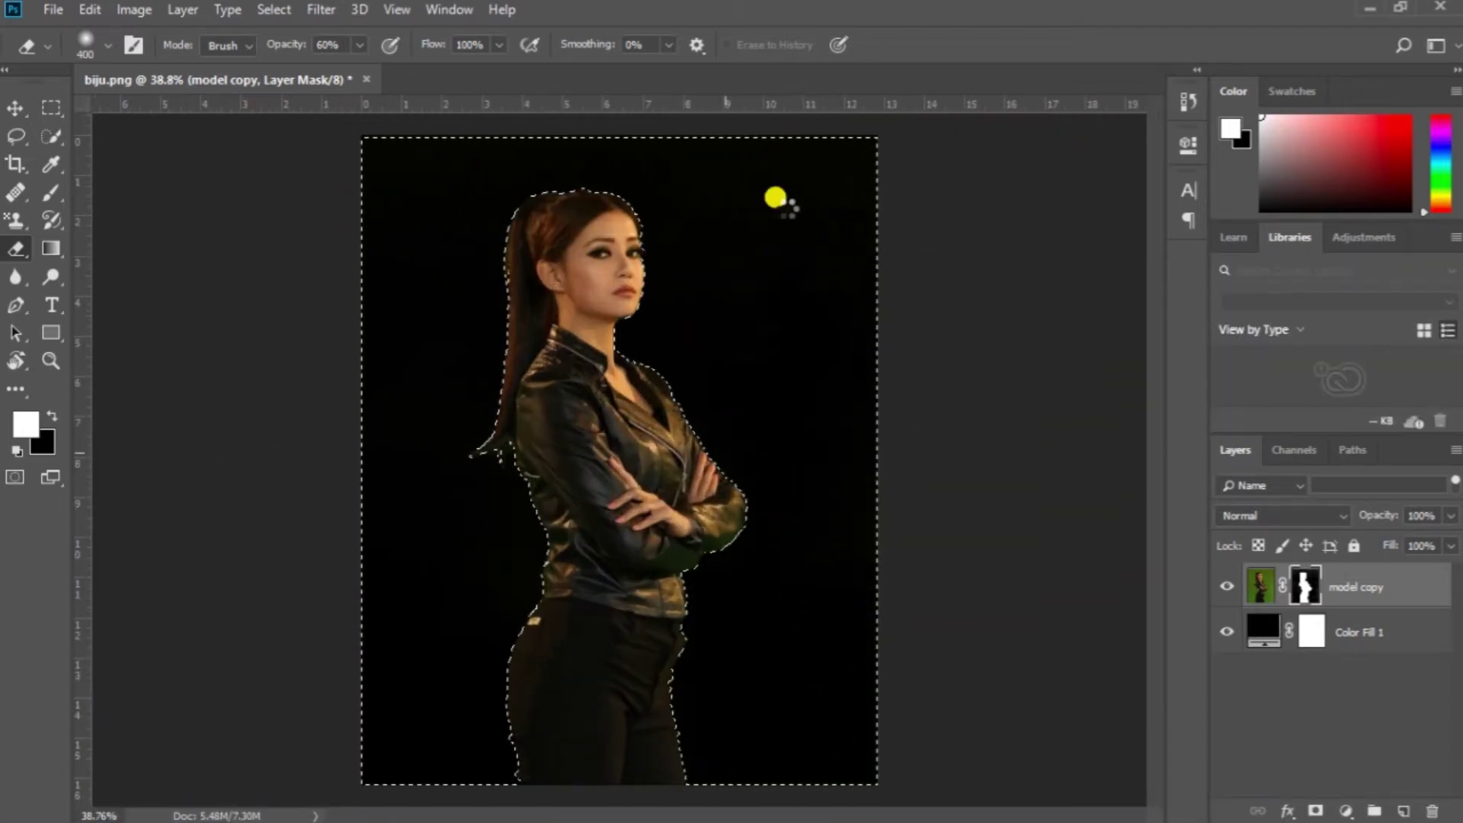
pyautogui.moveTo(798, 308); pyautogui.dragTo(716, 254)
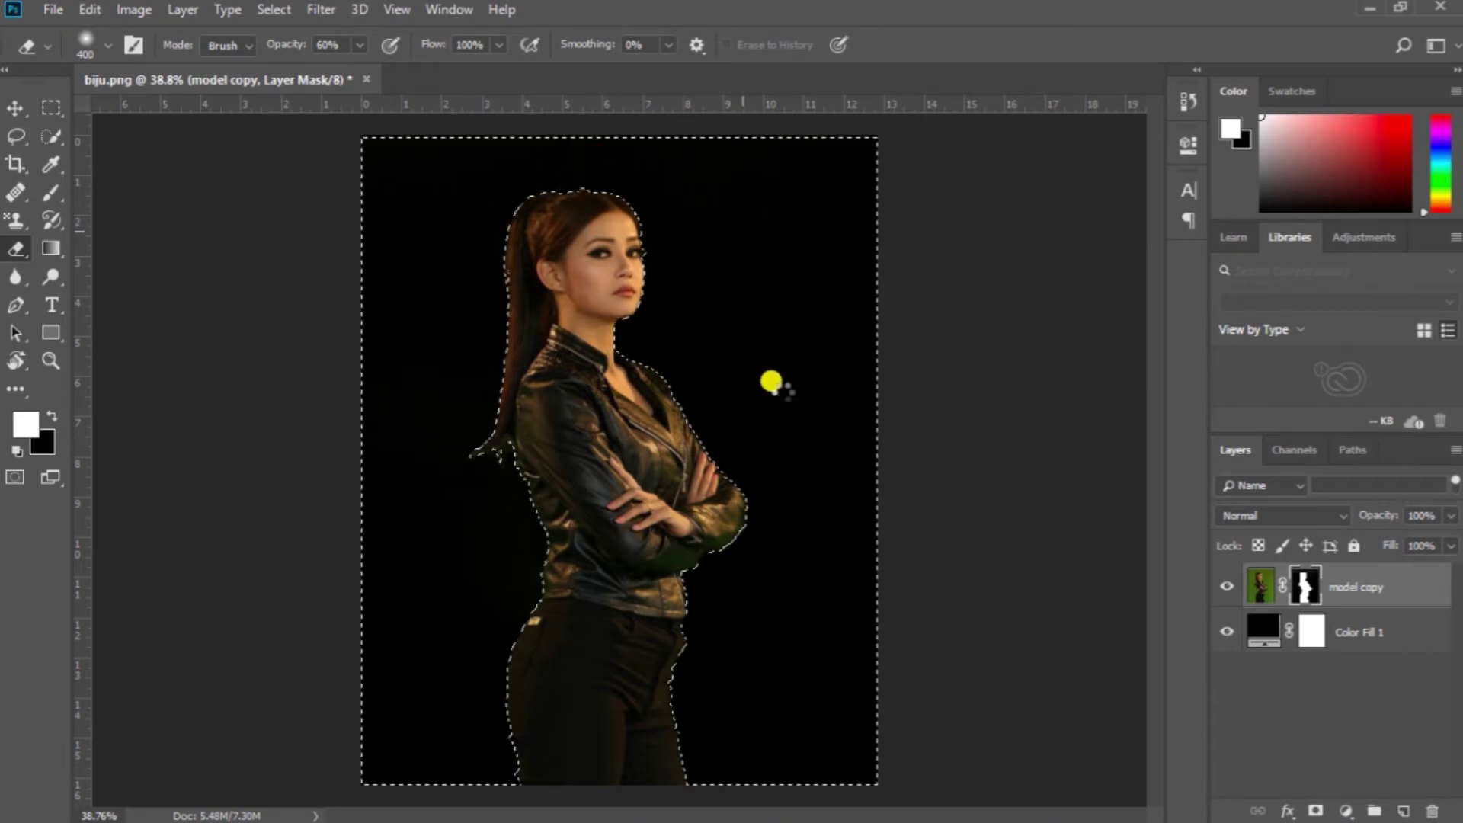
pyautogui.press('0')
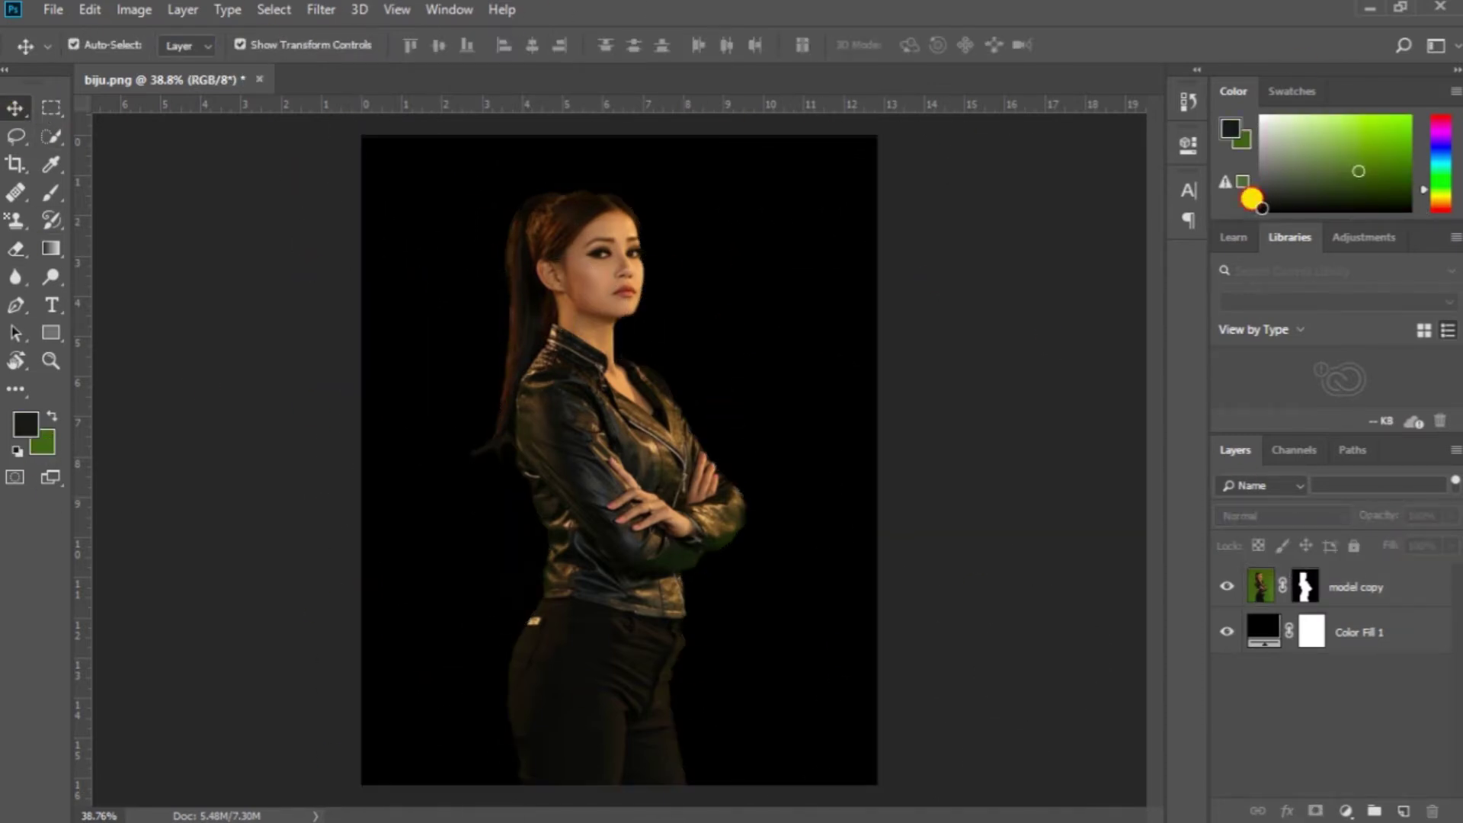
pyautogui.click(15, 248)
pyautogui.click(1346, 811)
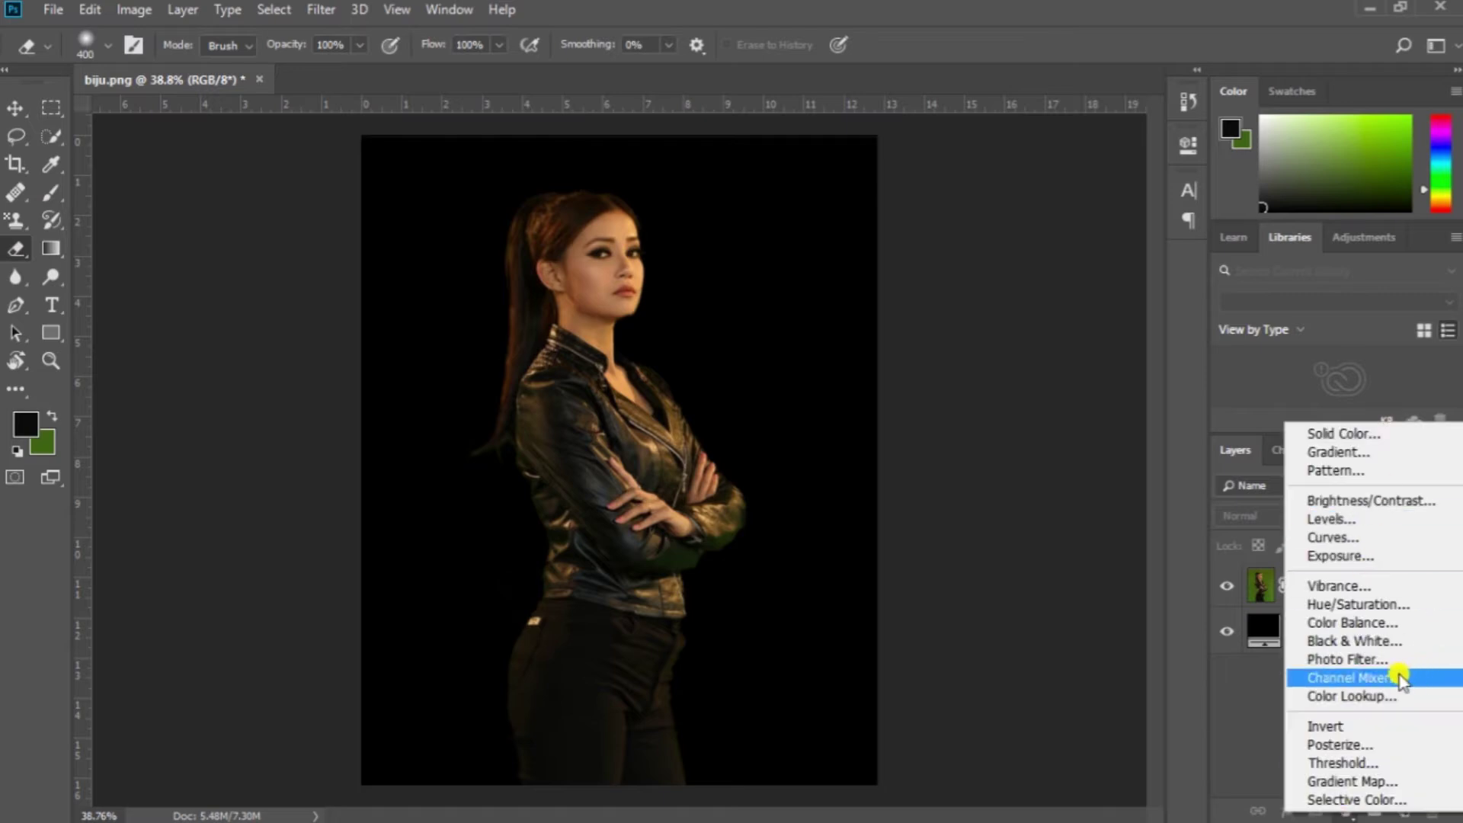
pyautogui.click(1352, 696)
pyautogui.click(1305, 587)
pyautogui.doubleClick(1263, 586)
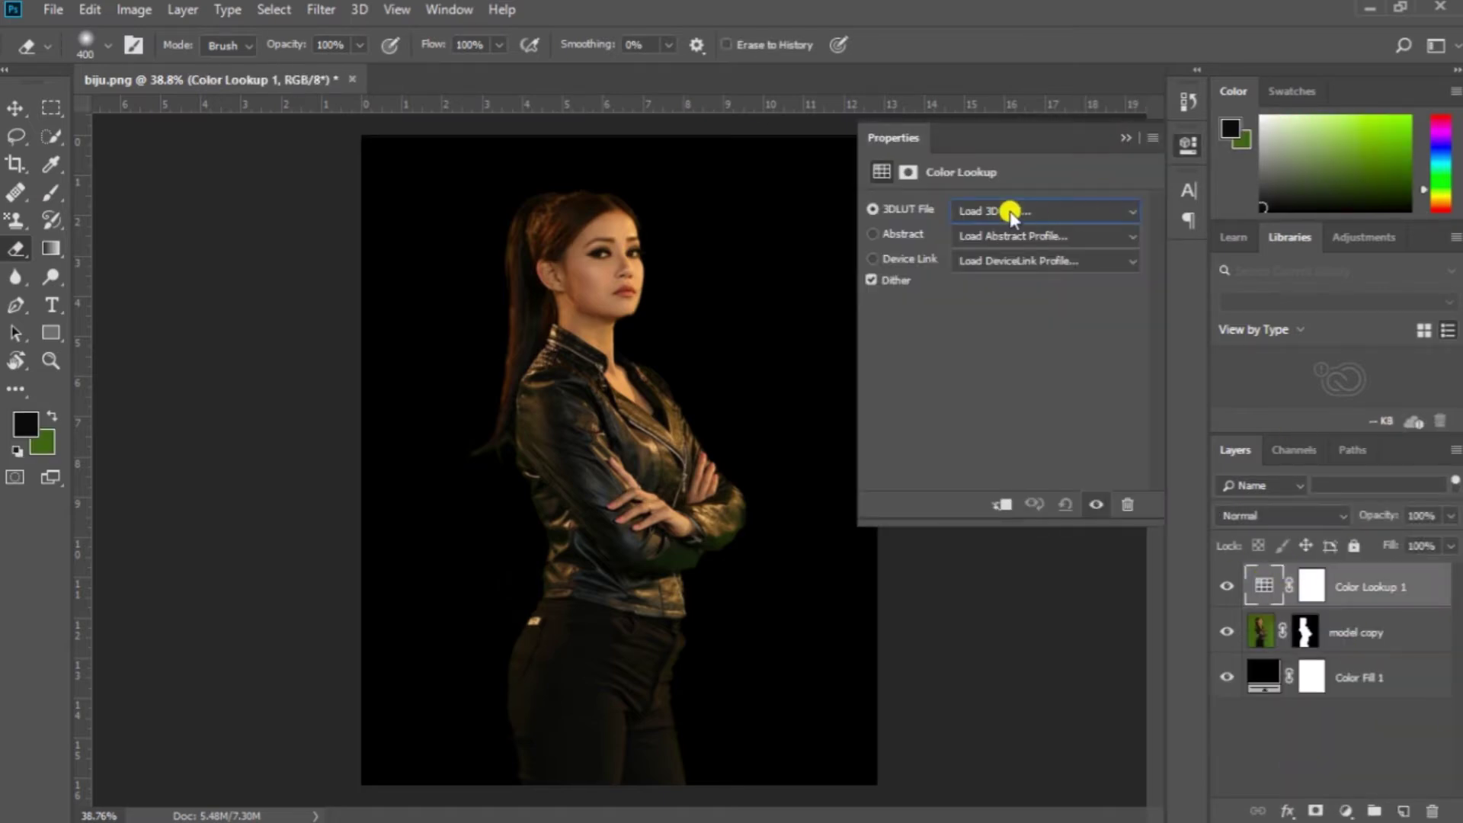
pyautogui.click(1125, 138)
pyautogui.press('Delete')
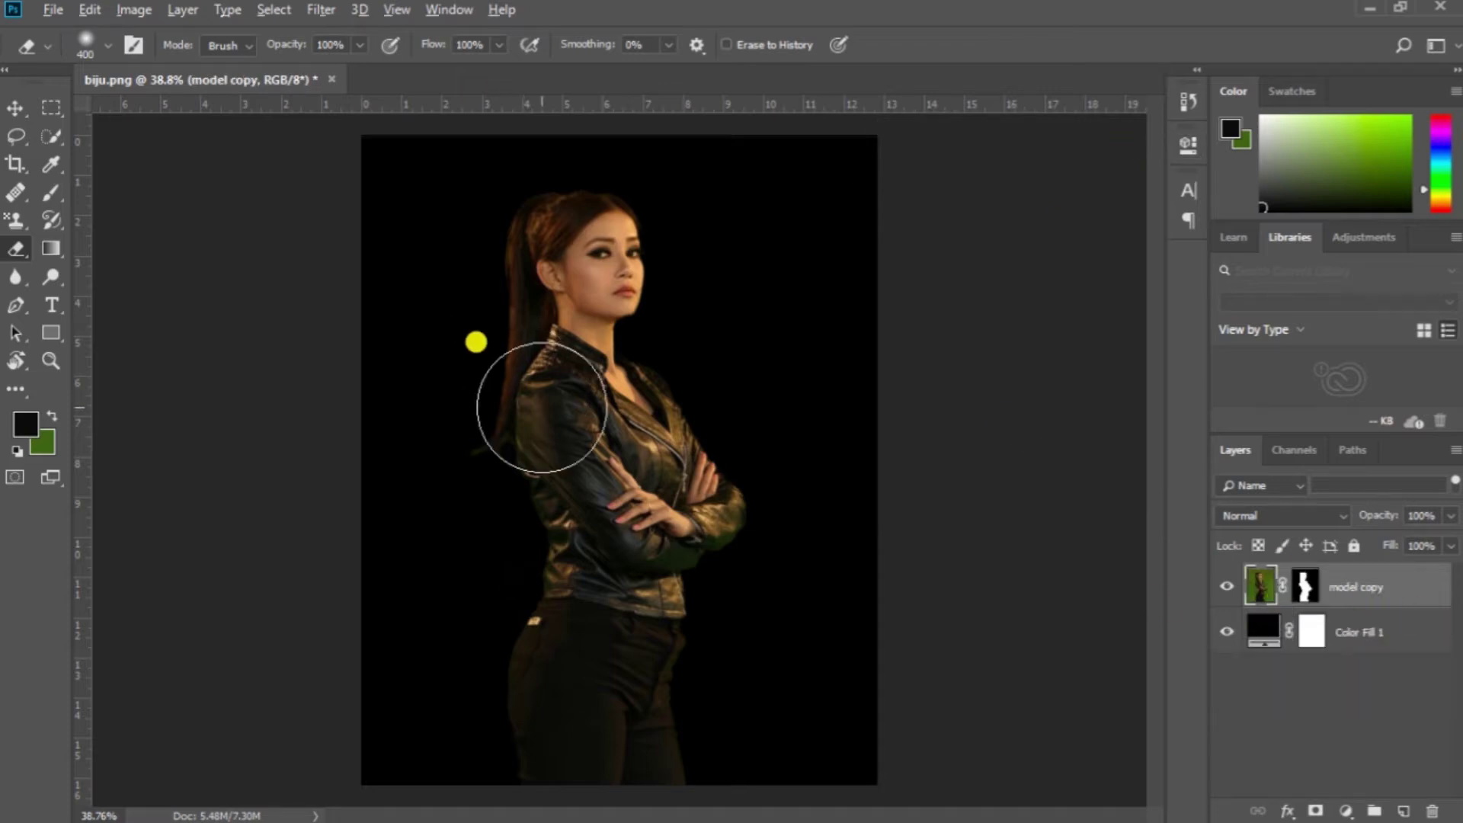
# Step: Set the eraser to 61% opacity with a soft round 80 px tip
pyautogui.scroll(2, 440, 648)
pyautogui.press(']')
pyautogui.press(']')
pyautogui.moveTo(290, 47); pyautogui.dragTo(248, 48)
pyautogui.rightClick(709, 327)
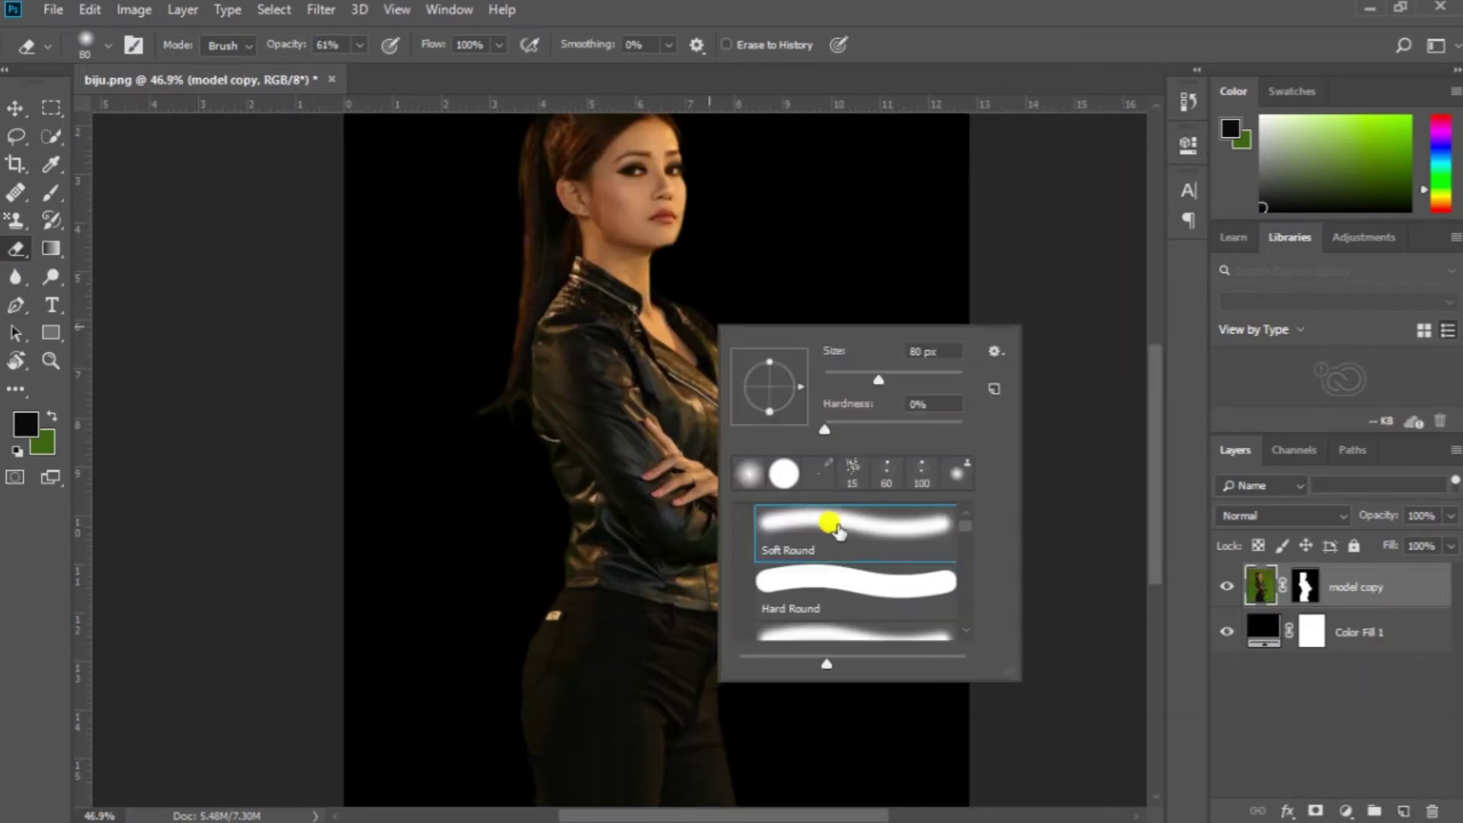
pyautogui.press('Escape')
# Step: Reduce the eraser to 15 px and target the model copy's layer mask to clean the stray strands at the ponytail's tip
pyautogui.scroll(5, 531, 423)
pyautogui.scroll(2, 579, 404)
pyautogui.scroll(-5, 497, 435)
pyautogui.scroll(7, 513, 418)
pyautogui.press('[')
pyautogui.press('[')
pyautogui.press('[')
pyautogui.press('[')
pyautogui.press('[')
pyautogui.press('[')
pyautogui.press('[')
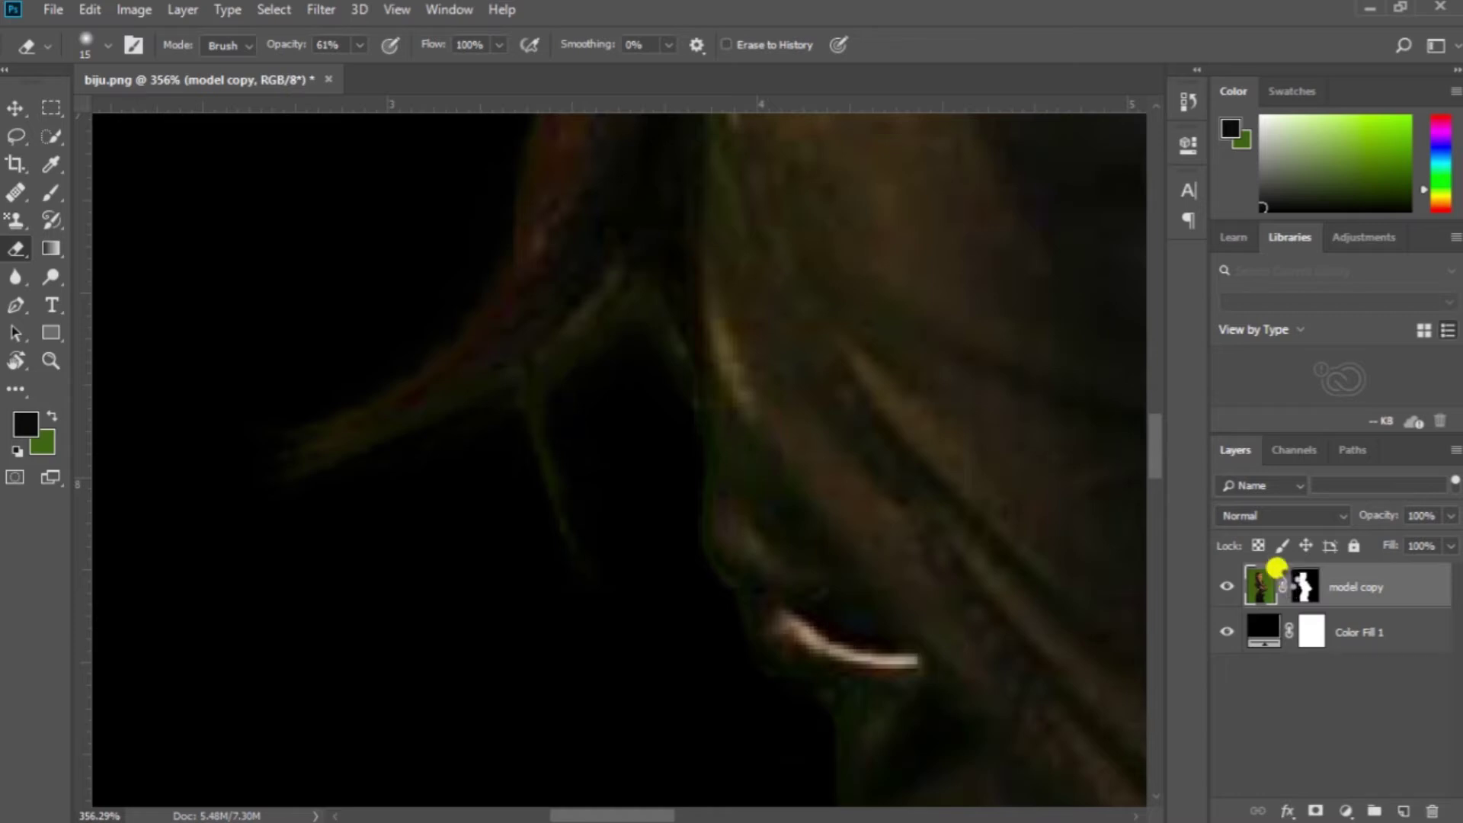
pyautogui.click(1289, 584)
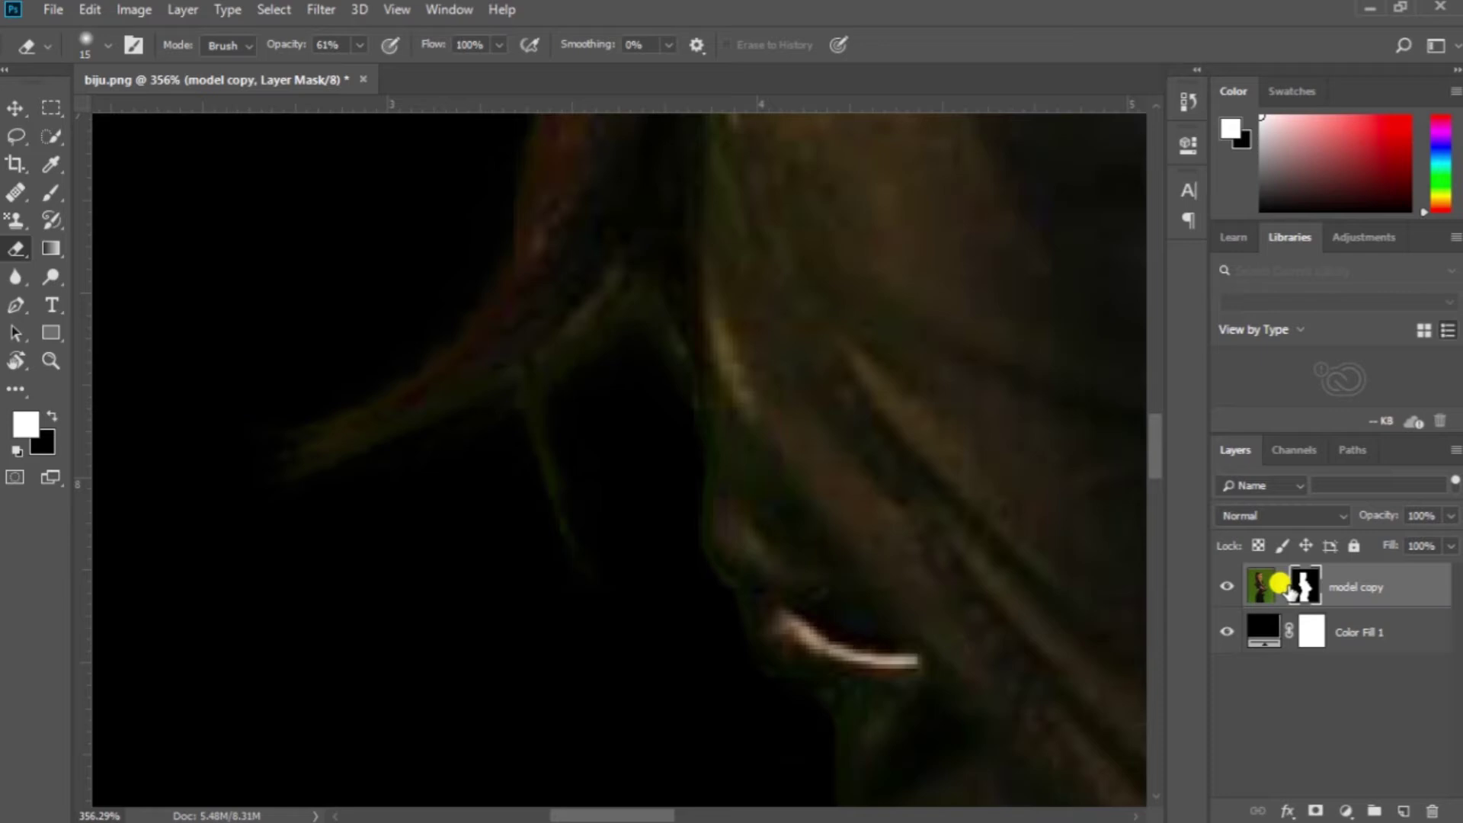
pyautogui.scroll(-6, 650, 391)
pyautogui.scroll(6, 649, 392)
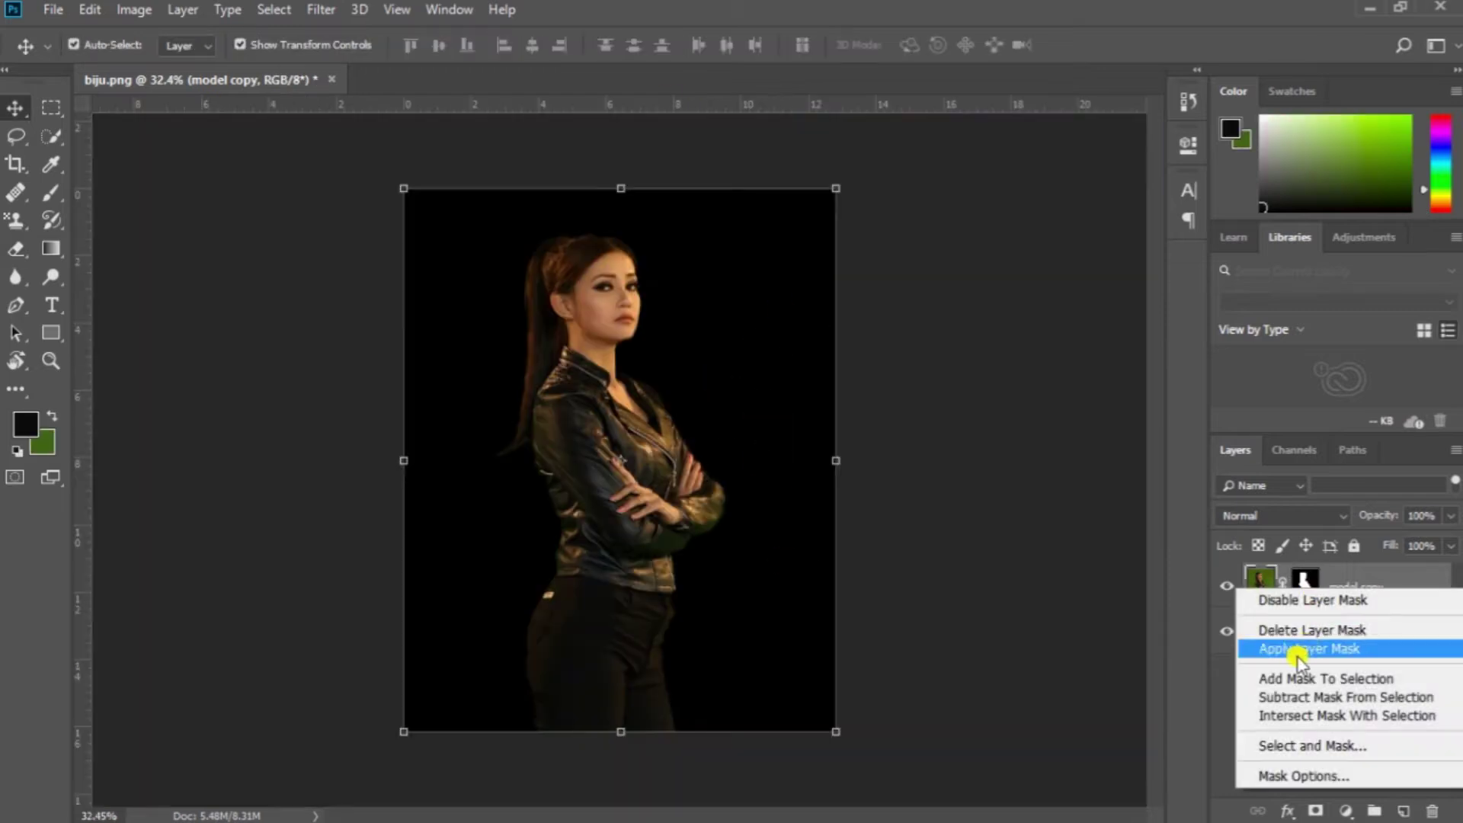
# Step: Apply the layer mask on the model copy layer and toggle the solid colour backdrop's visibility to check the cutout
pyautogui.click(1300, 652)
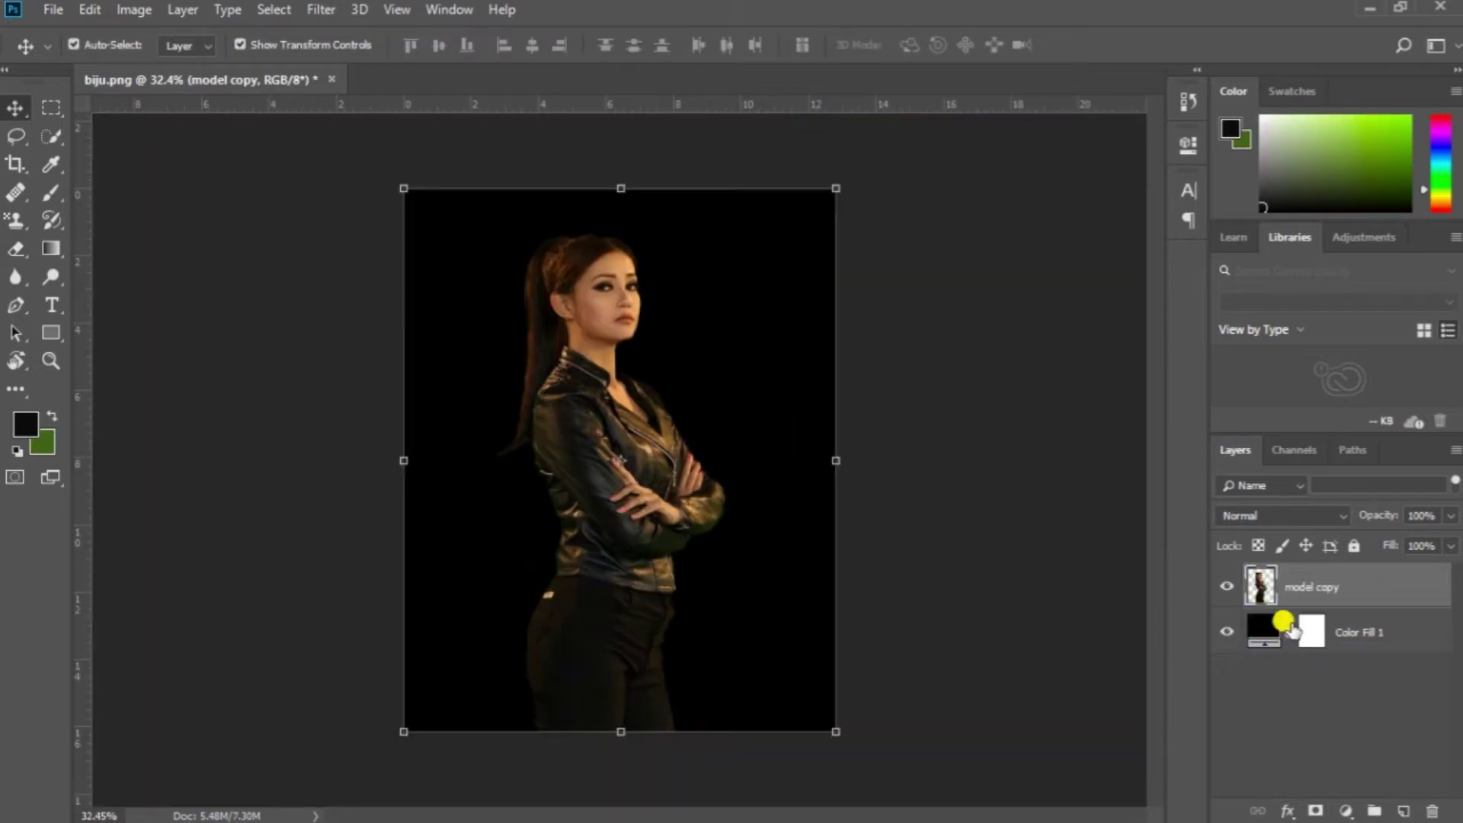
pyautogui.click(1226, 629)
pyautogui.click(1225, 628)
pyautogui.click(1226, 629)
pyautogui.click(1226, 629)
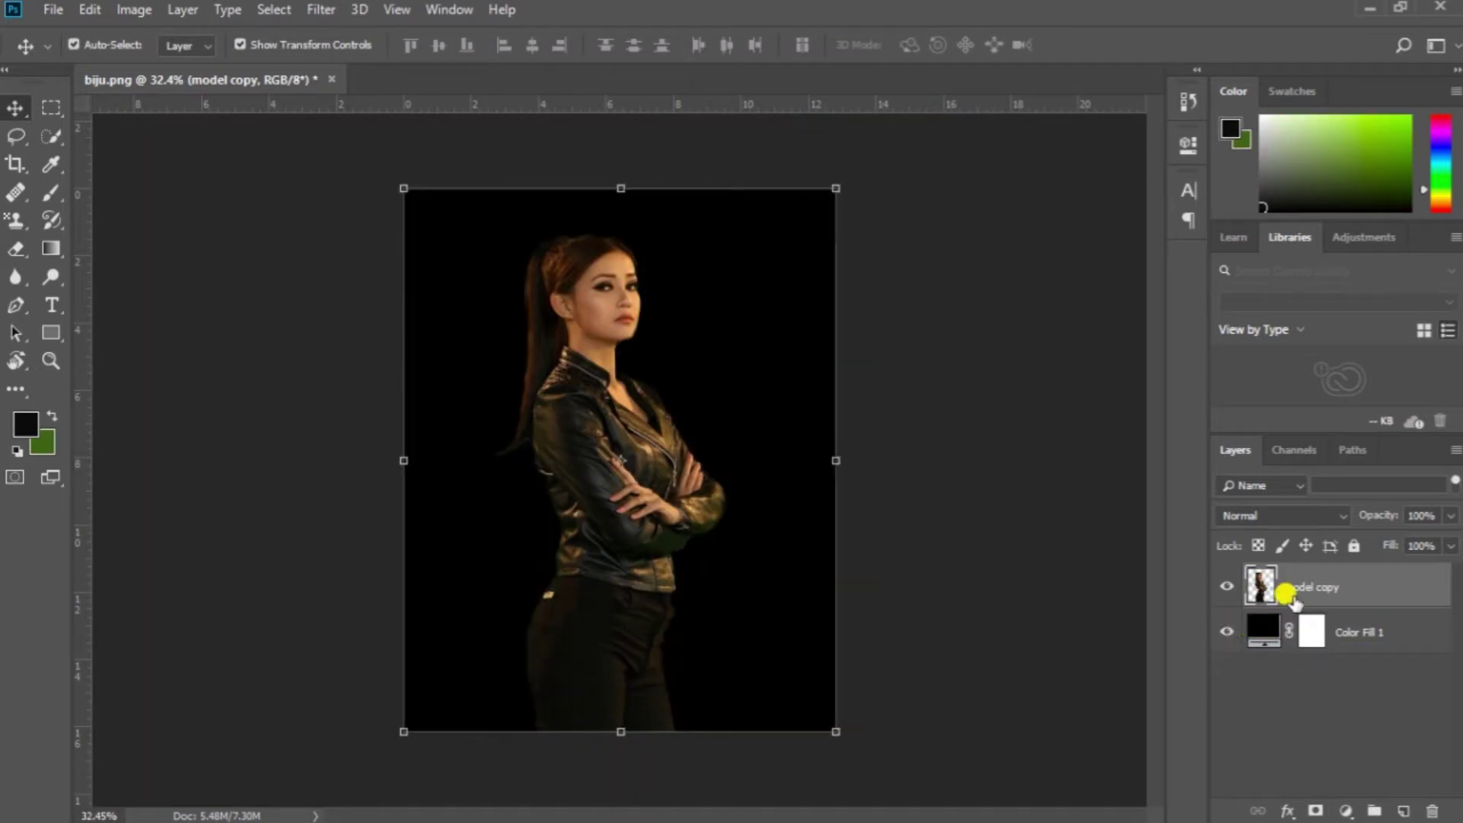
# Step: Change the Color Fill 1 backdrop to a slightly lighter near-black shade
pyautogui.click(1258, 631)
pyautogui.doubleClick(1257, 632)
pyautogui.moveTo(896, 339)
pyautogui.mouseDown()
pyautogui.moveTo(882, 346)
pyautogui.moveTo(937, 368)
pyautogui.moveTo(891, 375)
pyautogui.moveTo(889, 363)
pyautogui.moveTo(889, 375)
pyautogui.moveTo(894, 356)
pyautogui.mouseUp()
pyautogui.click(1386, 103)
# Step: Add a Gradient Fill layer between the model and Color Fill 1 and set its style to Radial
pyautogui.click(1346, 810)
pyautogui.click(1355, 454)
pyautogui.click(980, 248)
pyautogui.click(983, 286)
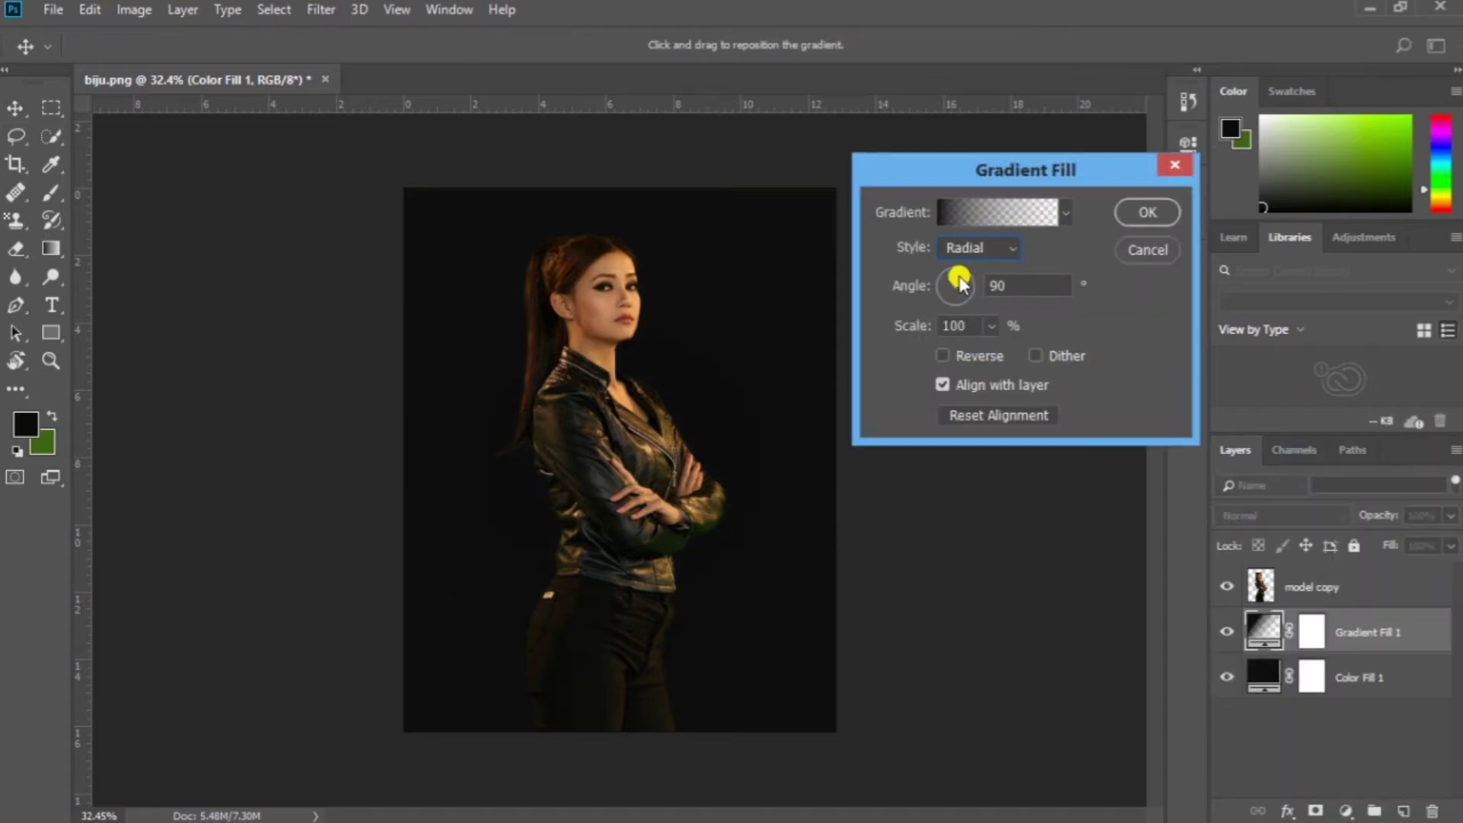
# Step: Set the gradient fill's angle to 0 and its scale to 1000%, with Align with layer turned off
pyautogui.click(971, 287)
pyautogui.write('520')
pyautogui.press('BackSpace')
pyautogui.press('BackSpace')
pyautogui.write('0')
pyautogui.doubleClick(960, 323)
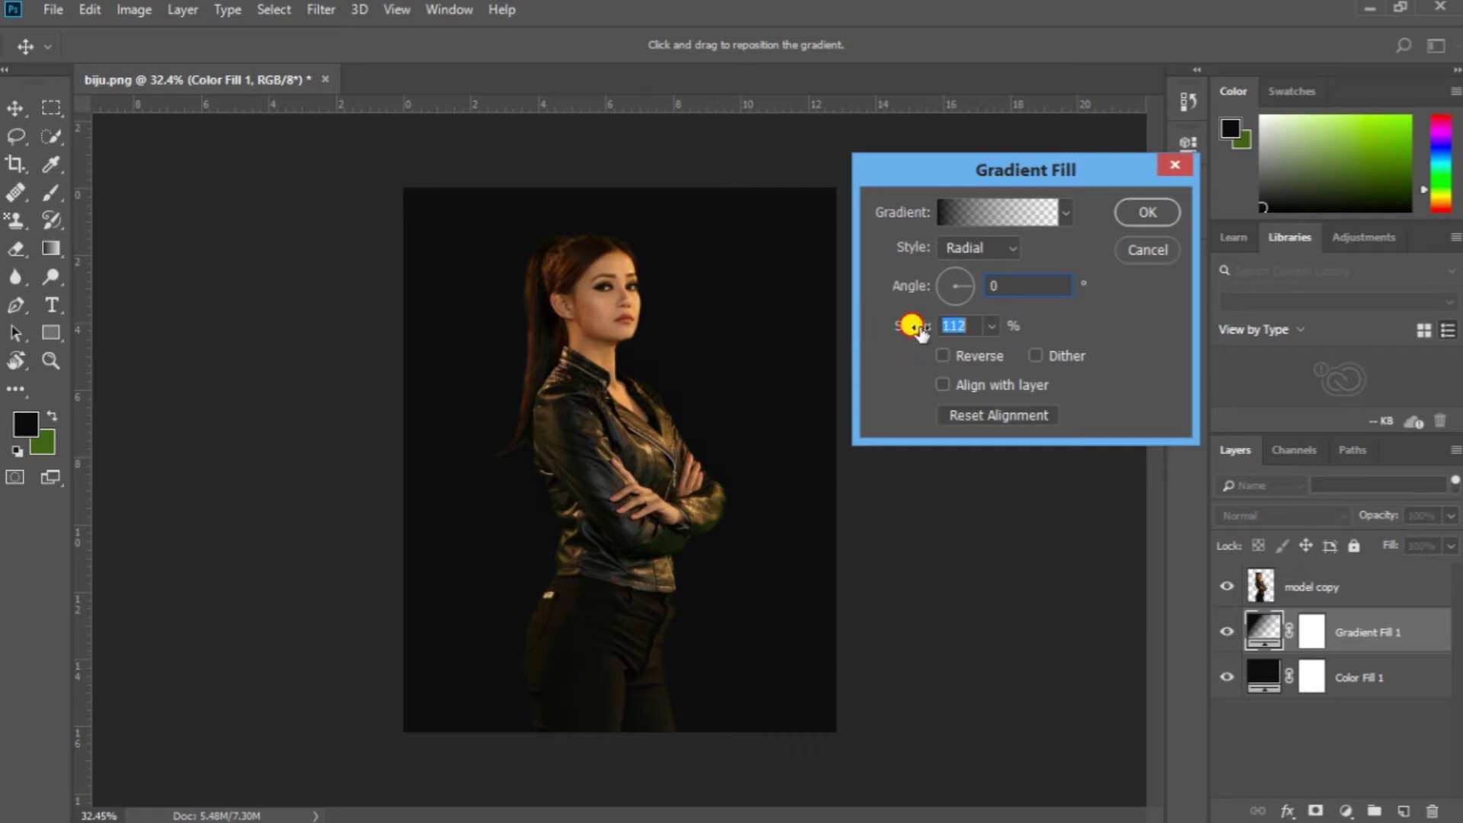
pyautogui.moveTo(888, 347); pyautogui.dragTo(1013, 354)
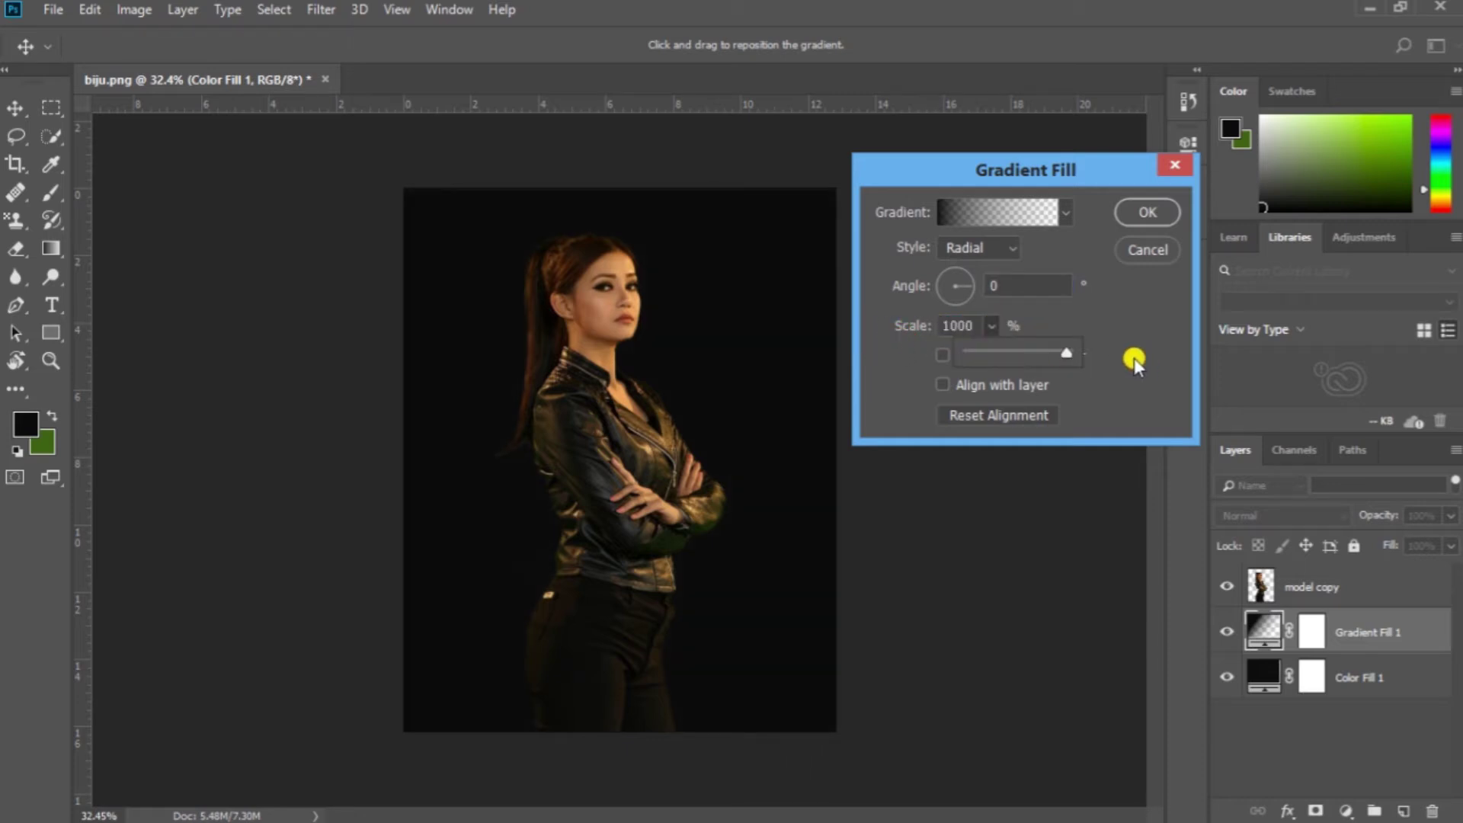
# Step: Open the fill's gradient in the Gradient Editor and select its starting colour stop
pyautogui.click(948, 215)
pyautogui.click(849, 450)
pyautogui.click(849, 503)
pyautogui.click(1281, 503)
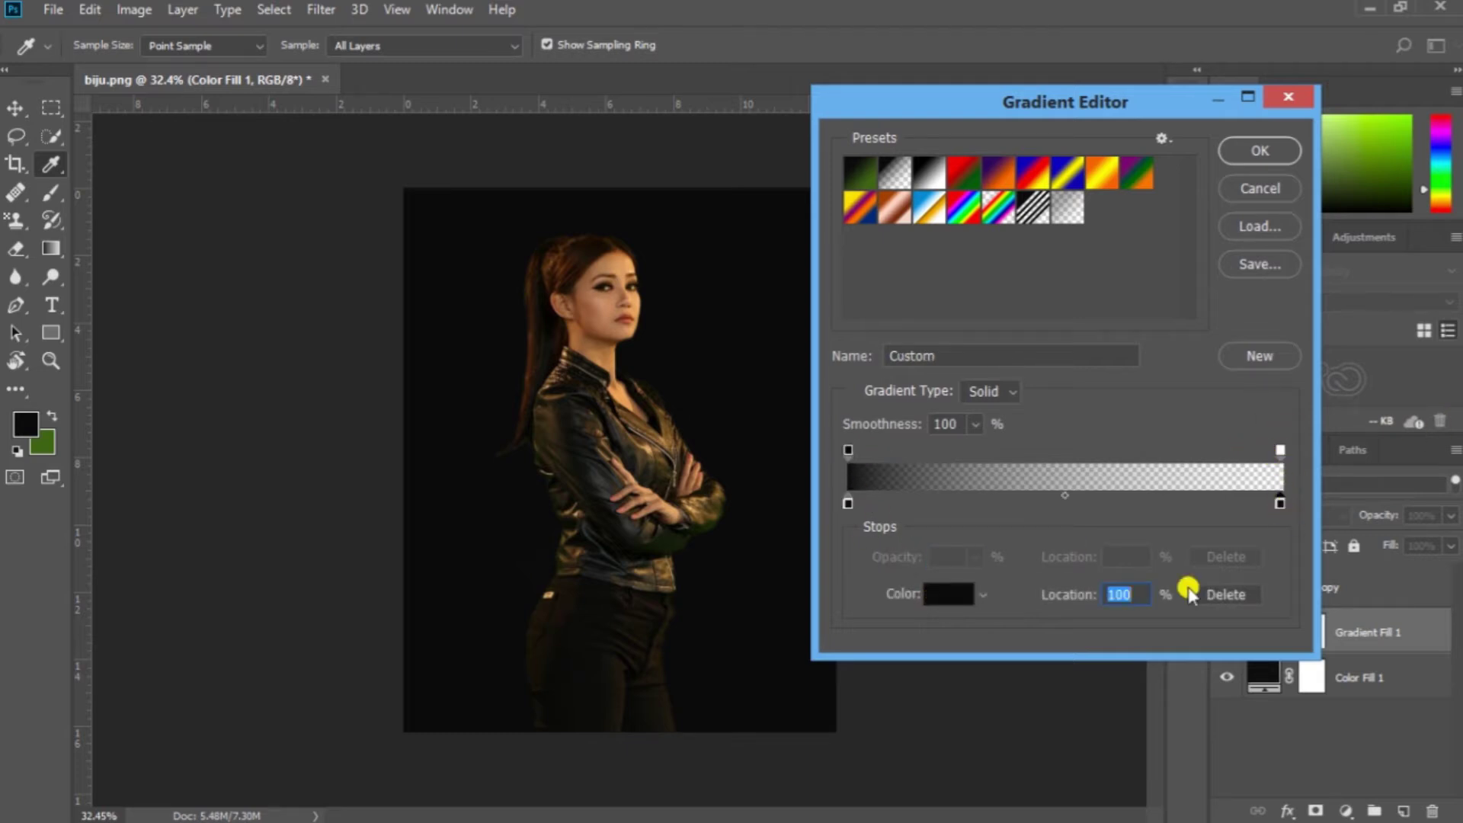
pyautogui.click(949, 594)
pyautogui.moveTo(925, 140); pyautogui.dragTo(808, 80)
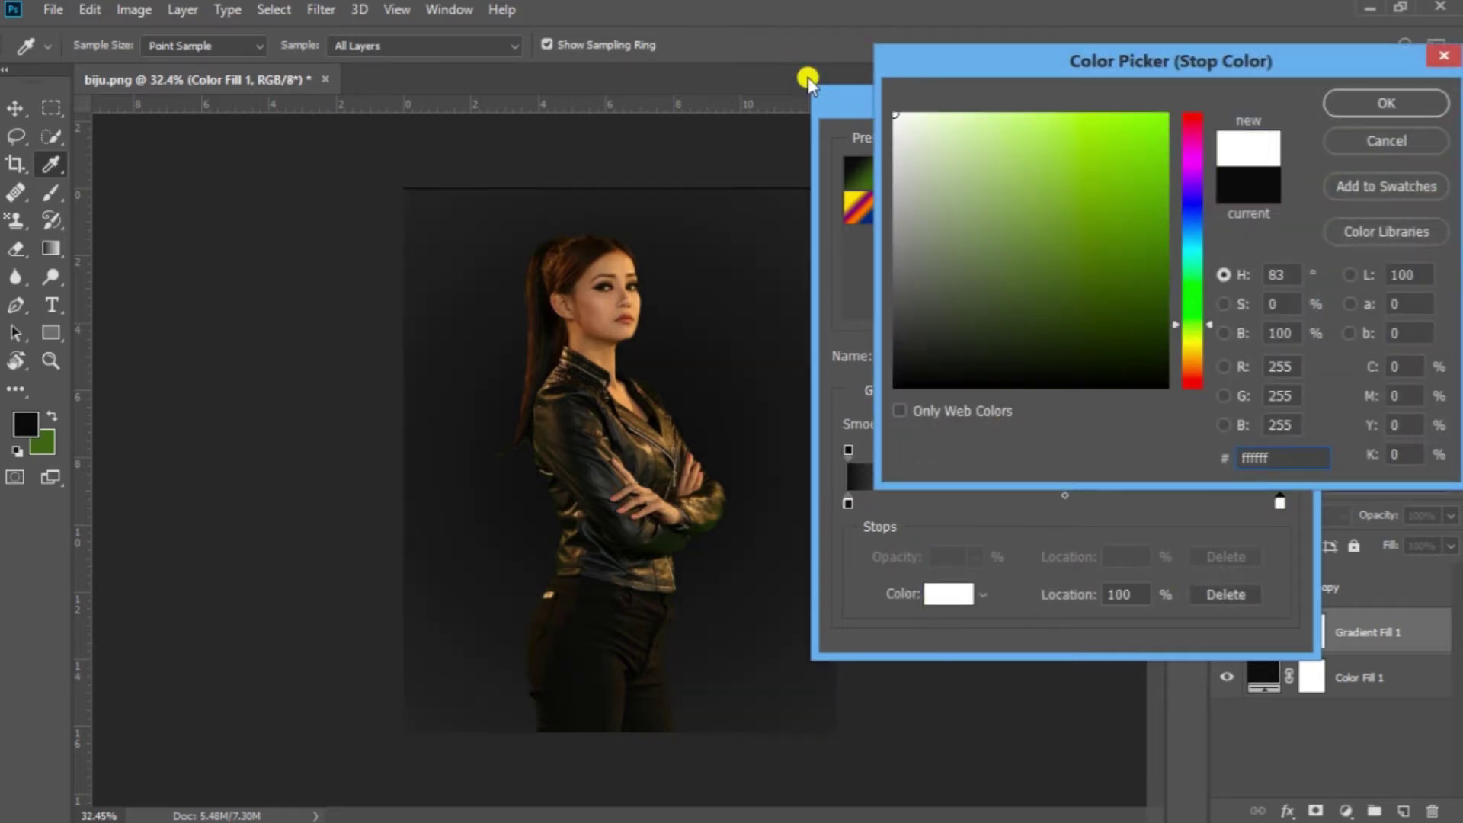
pyautogui.click(1418, 141)
# Step: Set the gradient's starting colour stop to white (ffffff)
pyautogui.click(848, 503)
pyautogui.click(949, 596)
pyautogui.click(809, 68)
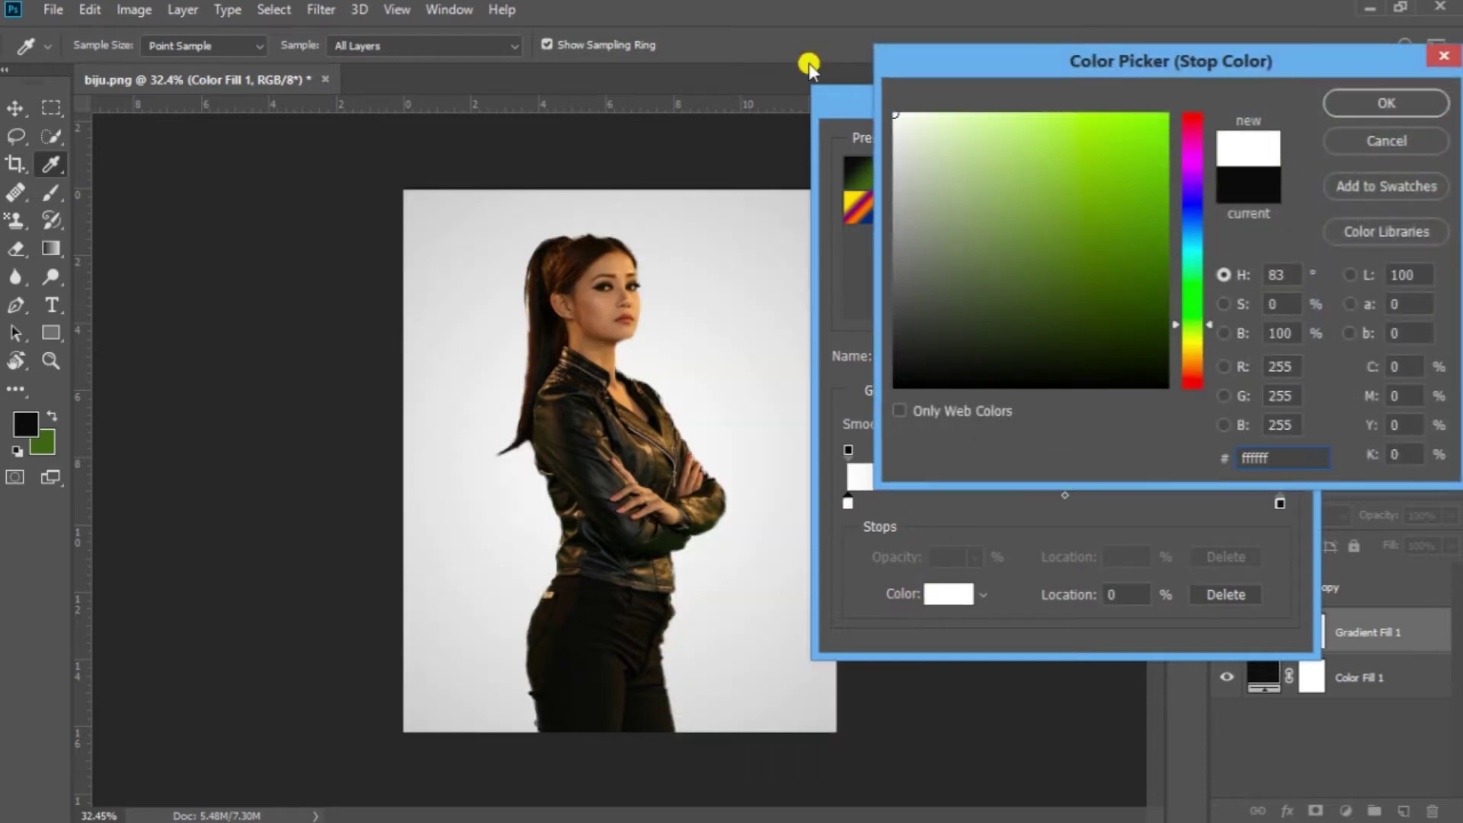
pyautogui.click(1406, 101)
# Step: Set the gradient's end colour stop to black and move it to location 23%
pyautogui.click(1281, 504)
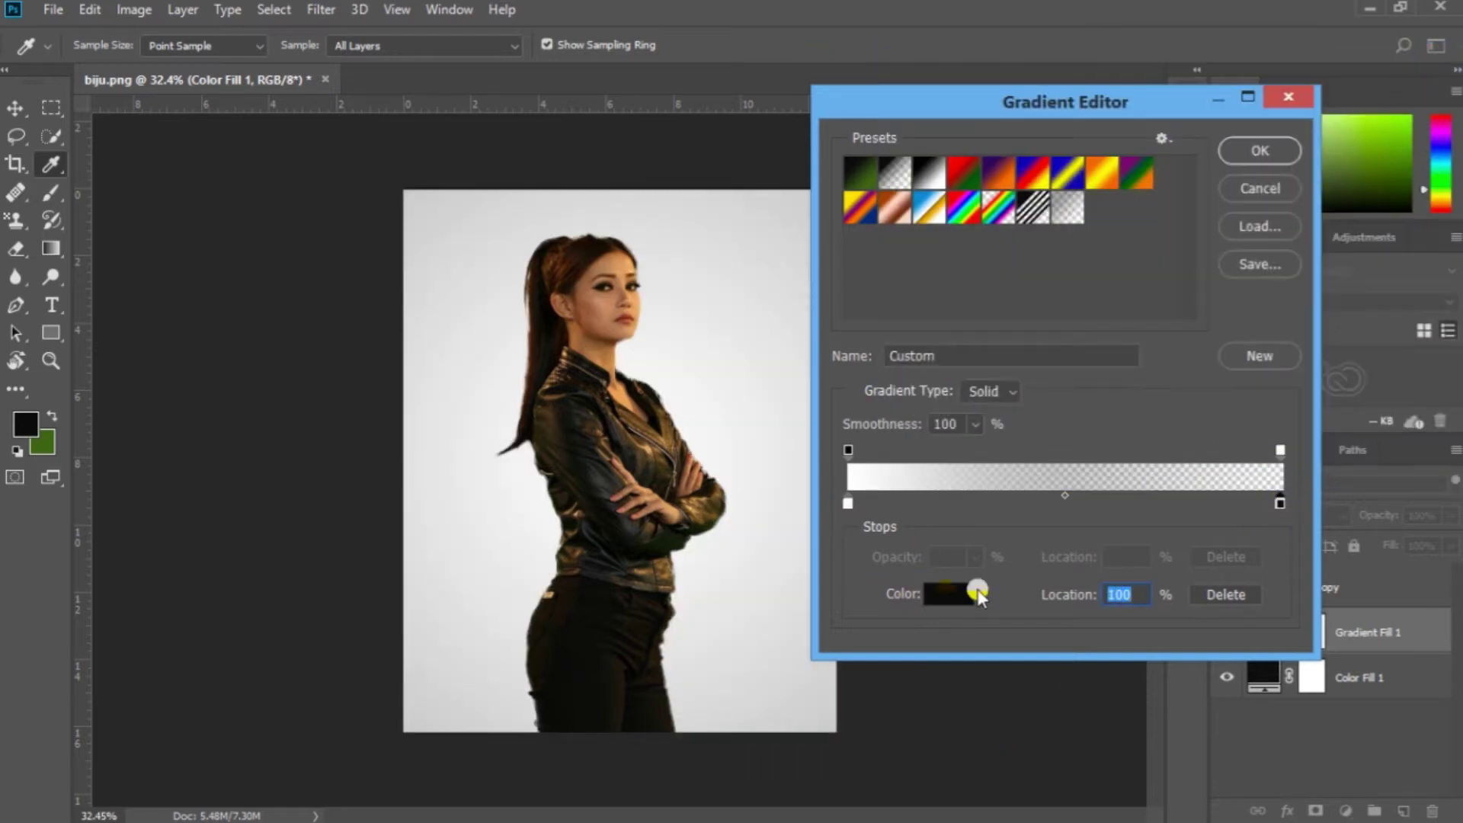
pyautogui.click(949, 594)
pyautogui.click(1386, 101)
pyautogui.moveTo(1281, 503); pyautogui.dragTo(948, 500)
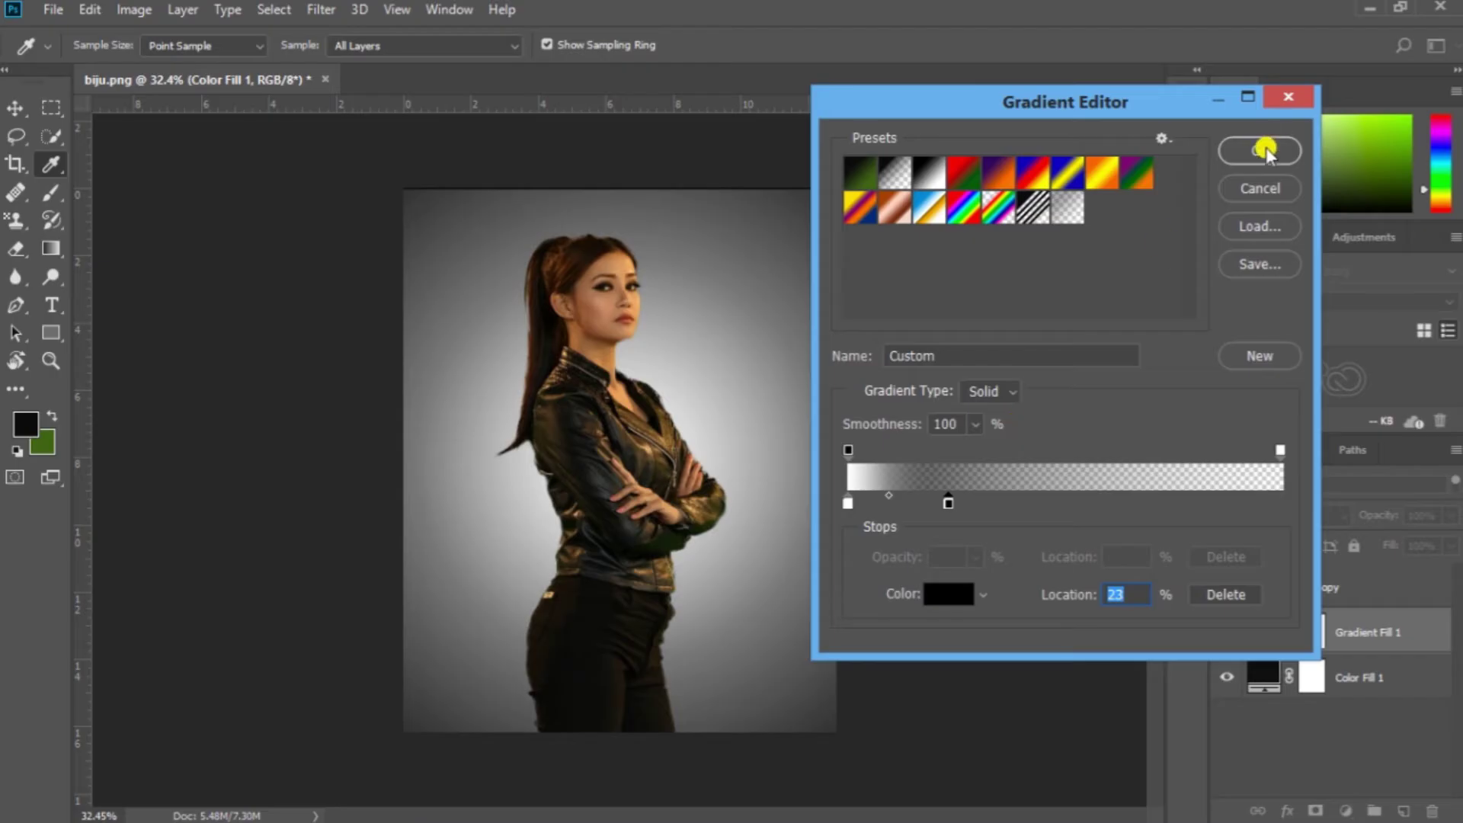
# Step: Apply the edited gradient fill and lower the Gradient Fill 1 layer's opacity to 33%
pyautogui.click(1267, 147)
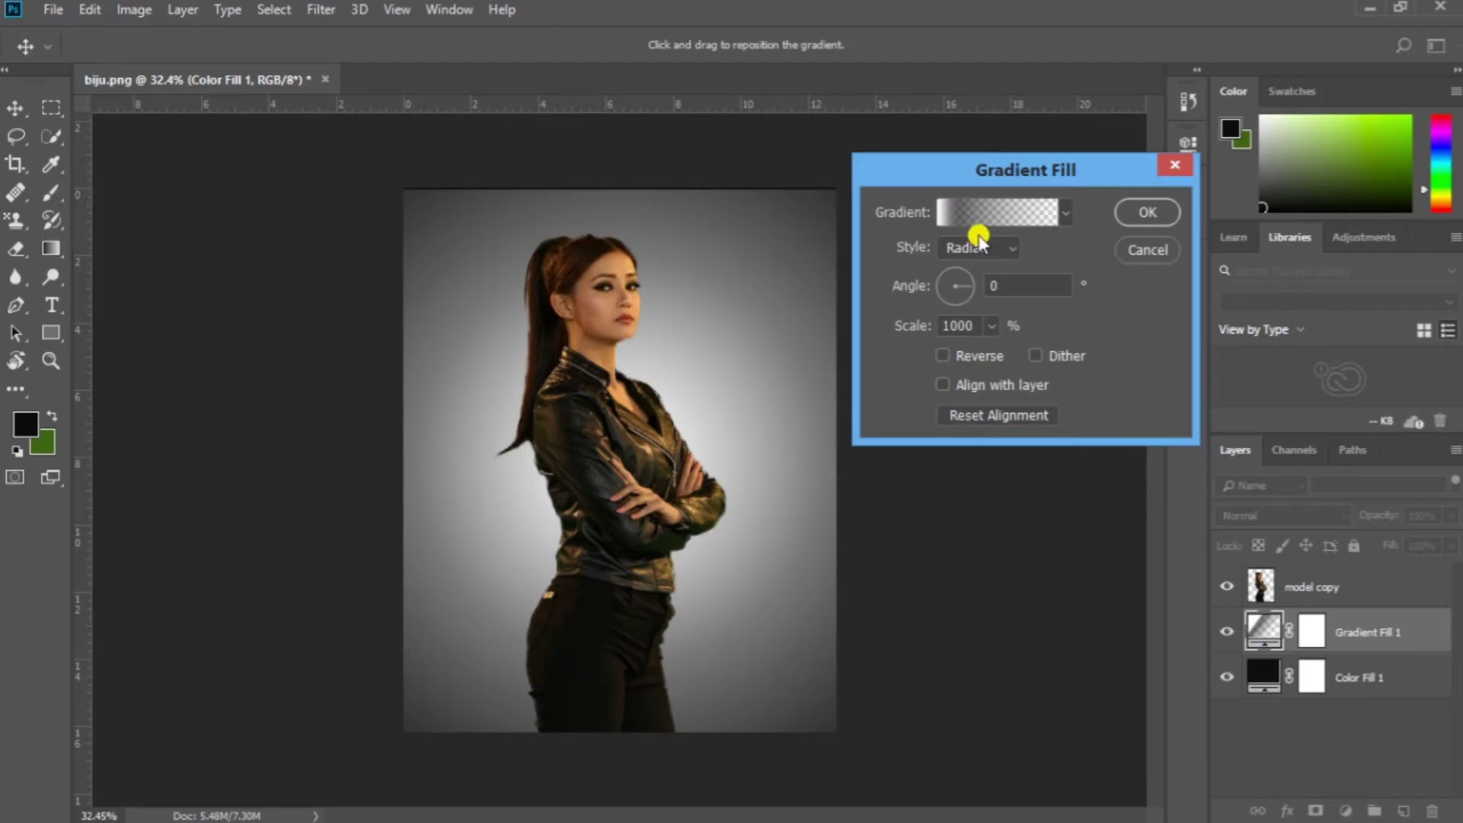
pyautogui.click(1152, 212)
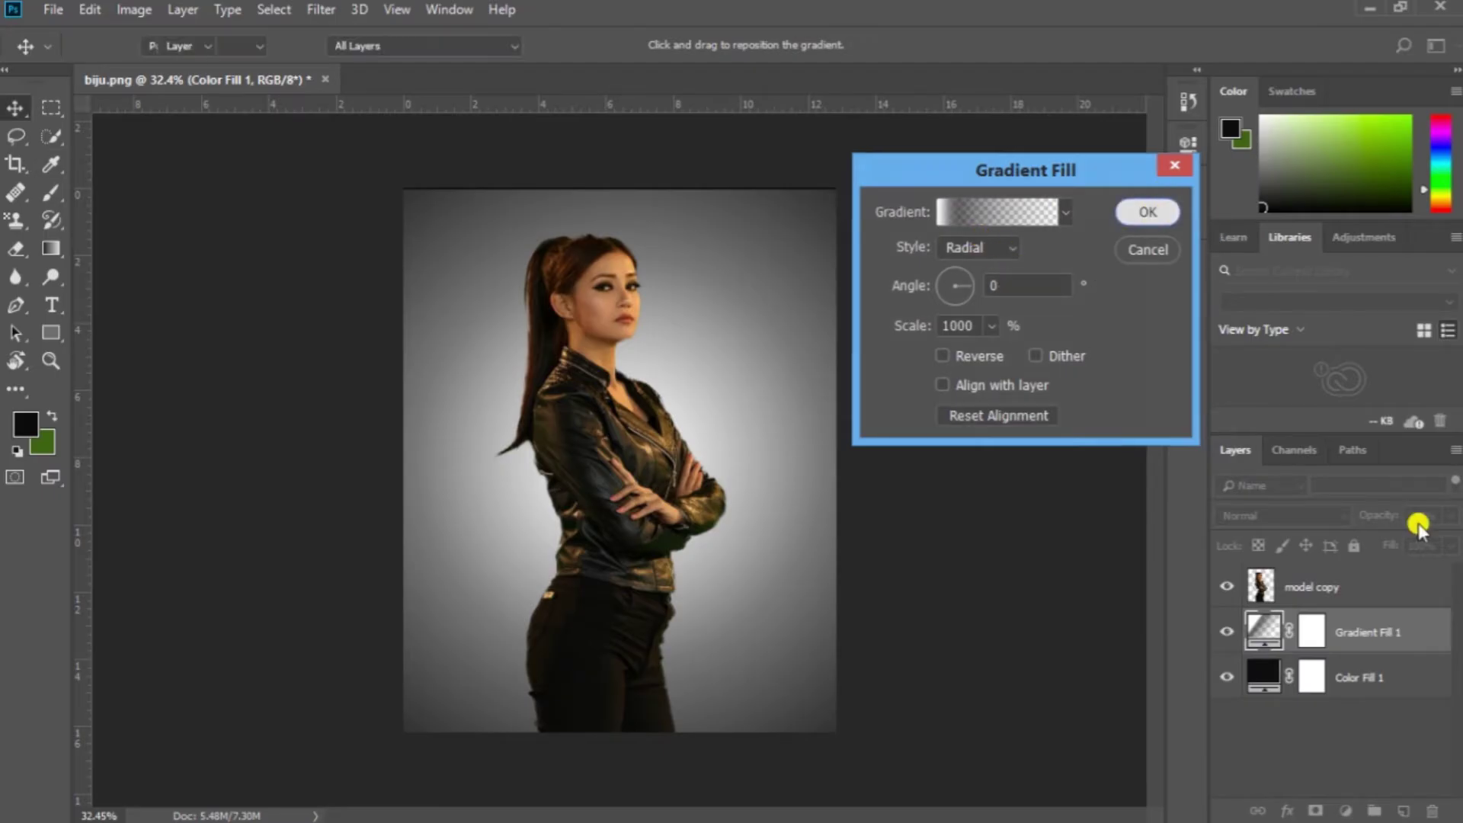
pyautogui.moveTo(1395, 515); pyautogui.dragTo(1312, 570)
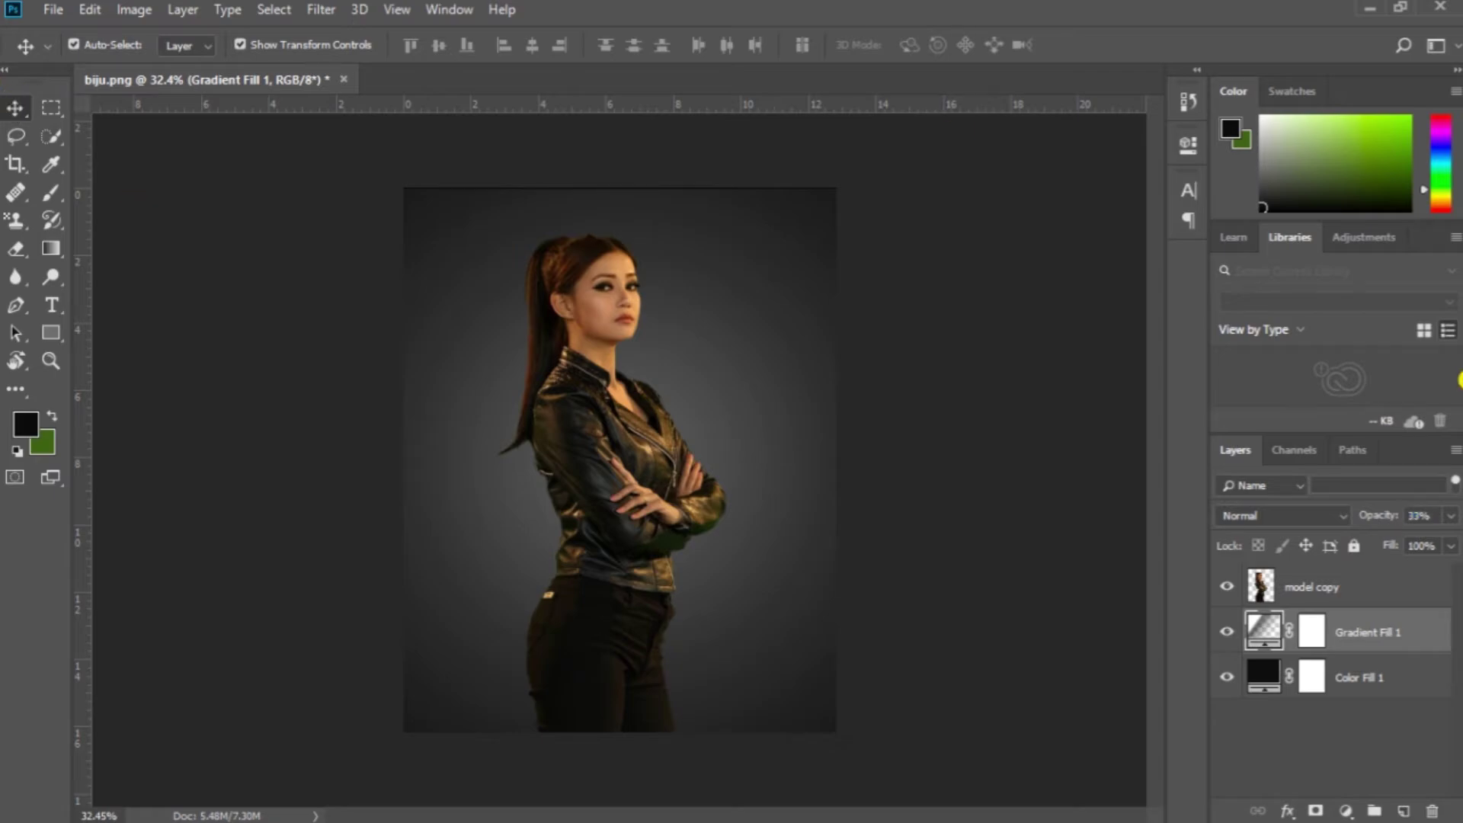
# Step: Add a Curves adjustment clipped to the model copy layer, slightly lifting the shadows and lowering the midtones of its RGB curve
pyautogui.click(1307, 573)
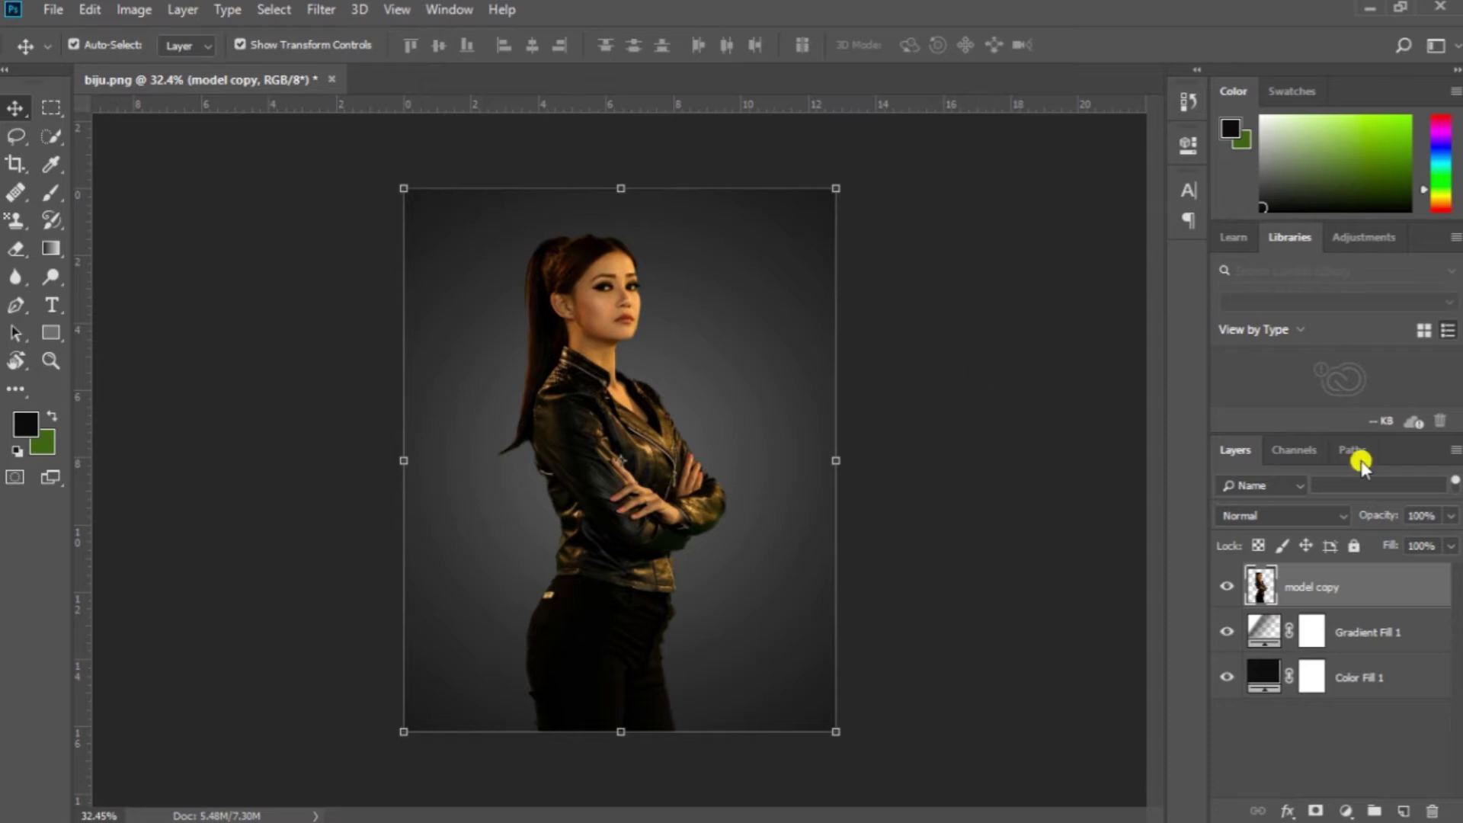
pyautogui.click(1345, 810)
pyautogui.click(1330, 541)
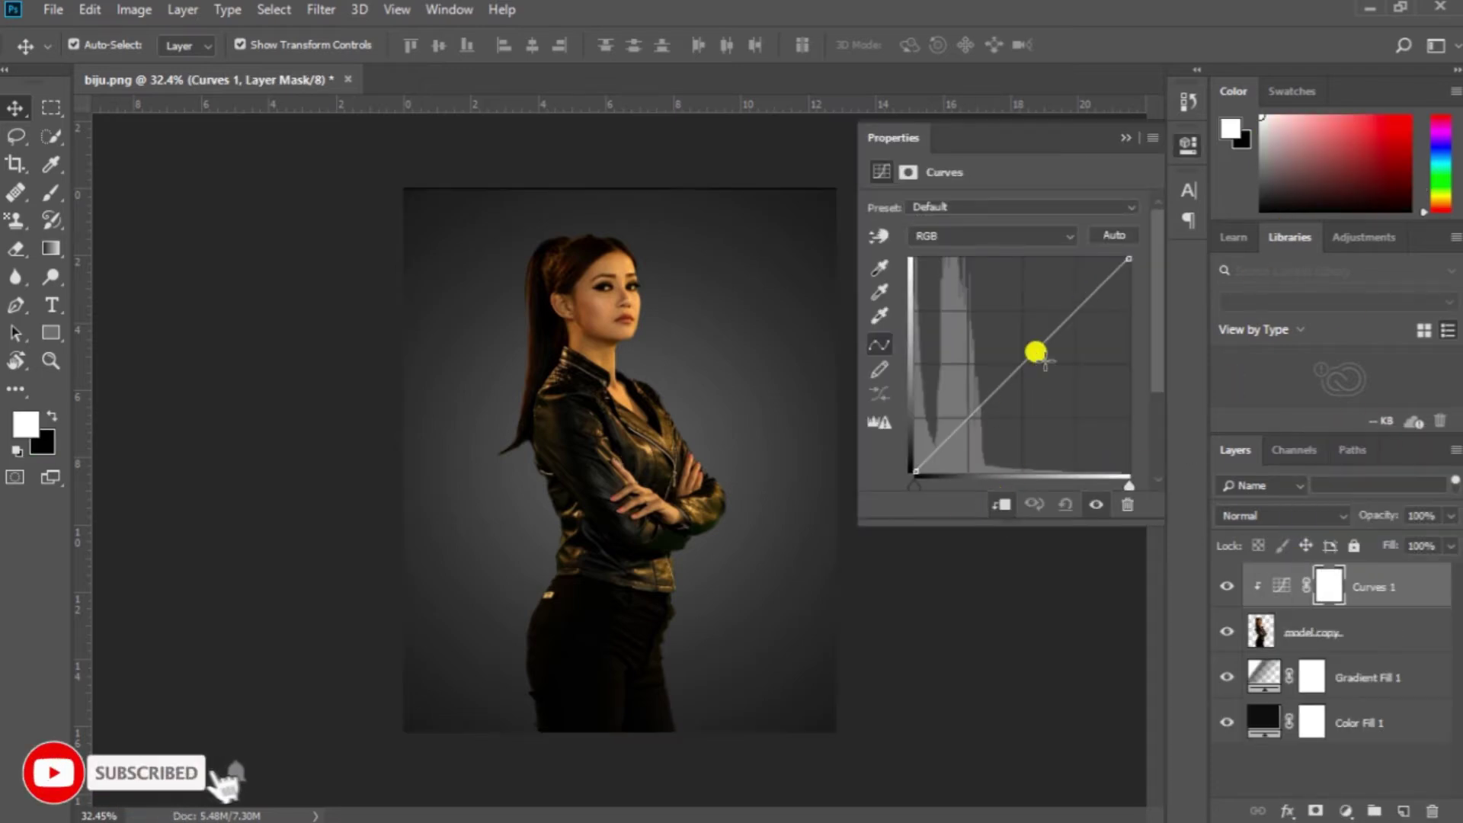
pyautogui.moveTo(1021, 364)
pyautogui.mouseDown()
pyautogui.moveTo(1042, 373)
pyautogui.moveTo(995, 358)
pyautogui.moveTo(1021, 373)
pyautogui.mouseUp()
pyautogui.moveTo(972, 423); pyautogui.dragTo(956, 425)
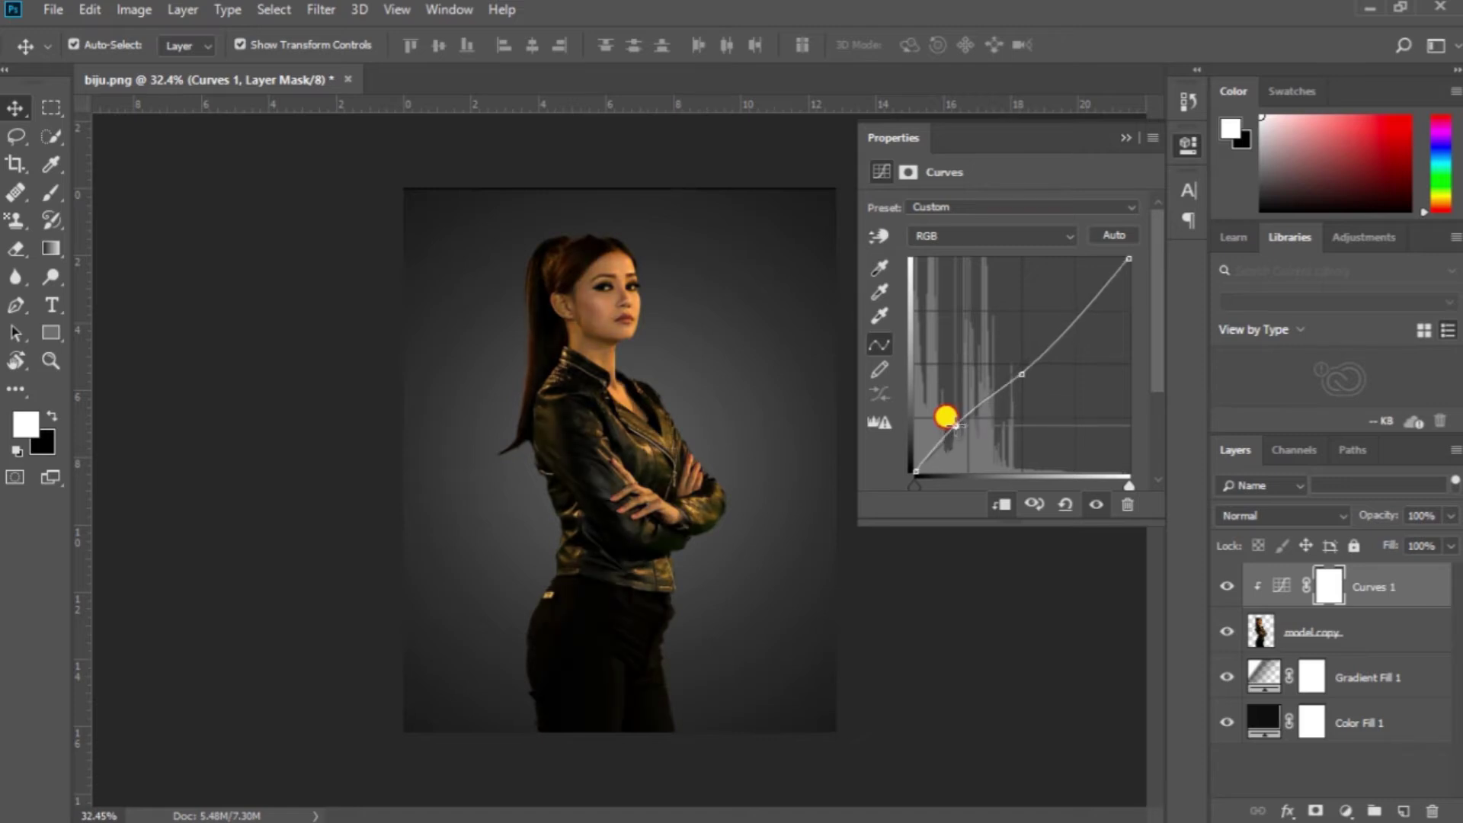
pyautogui.moveTo(1083, 308)
pyautogui.mouseDown()
pyautogui.moveTo(1090, 324)
pyautogui.moveTo(1067, 305)
pyautogui.moveTo(1096, 334)
pyautogui.moveTo(1078, 297)
pyautogui.mouseUp()
# Step: Shape the Green channel curve of the Curves adjustment with a shadow point and a highlight point
pyautogui.click(991, 236)
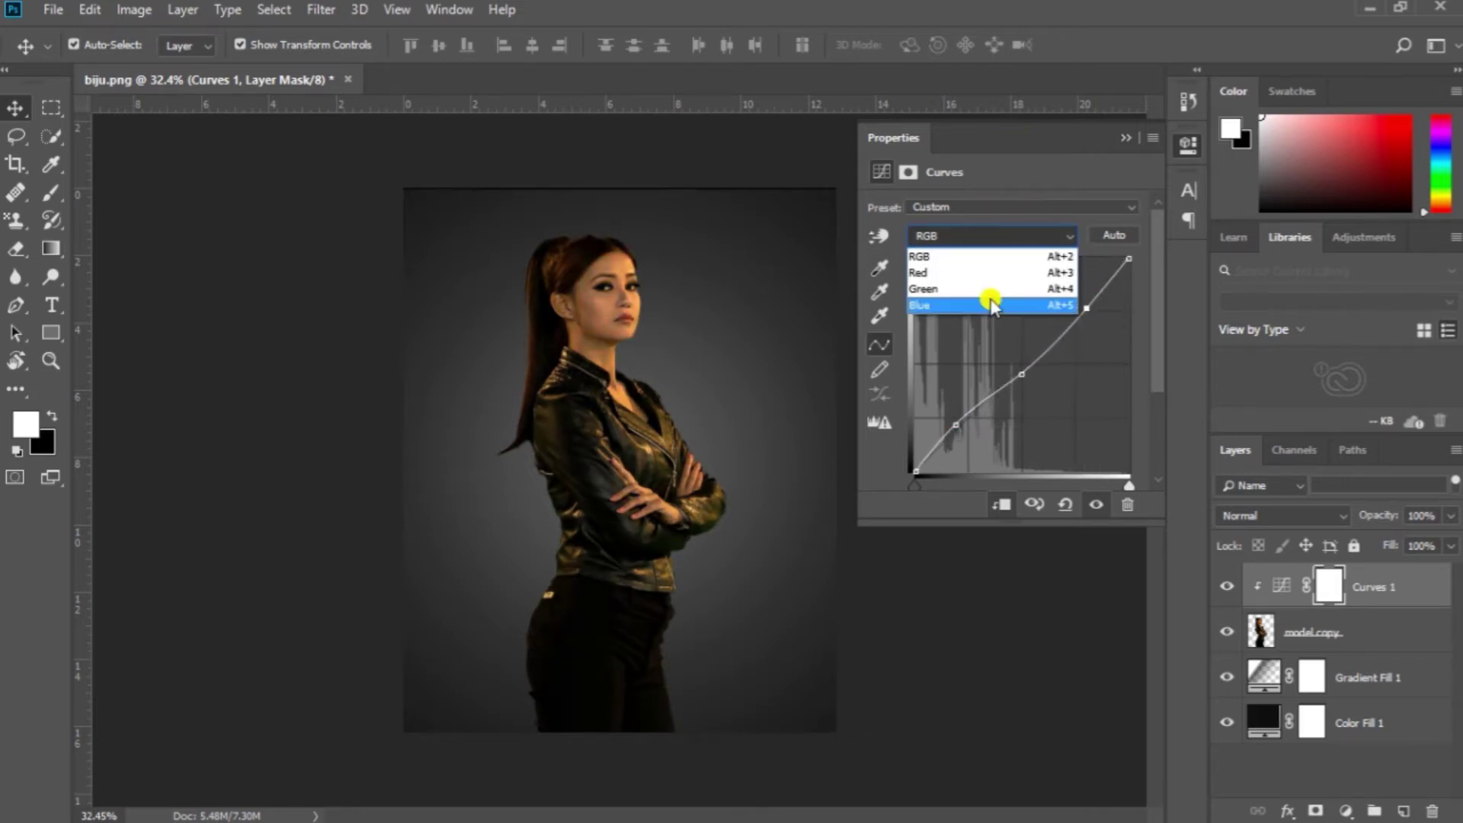
pyautogui.click(991, 286)
pyautogui.moveTo(1026, 362); pyautogui.dragTo(972, 412)
pyautogui.moveTo(1067, 332)
pyautogui.mouseDown()
pyautogui.moveTo(1023, 313)
pyautogui.moveTo(1064, 326)
pyautogui.mouseUp()
# Step: Lower the shadows and raise the highlights of the Red channel curve, and close the adjustment's properties
pyautogui.click(1029, 235)
pyautogui.click(946, 268)
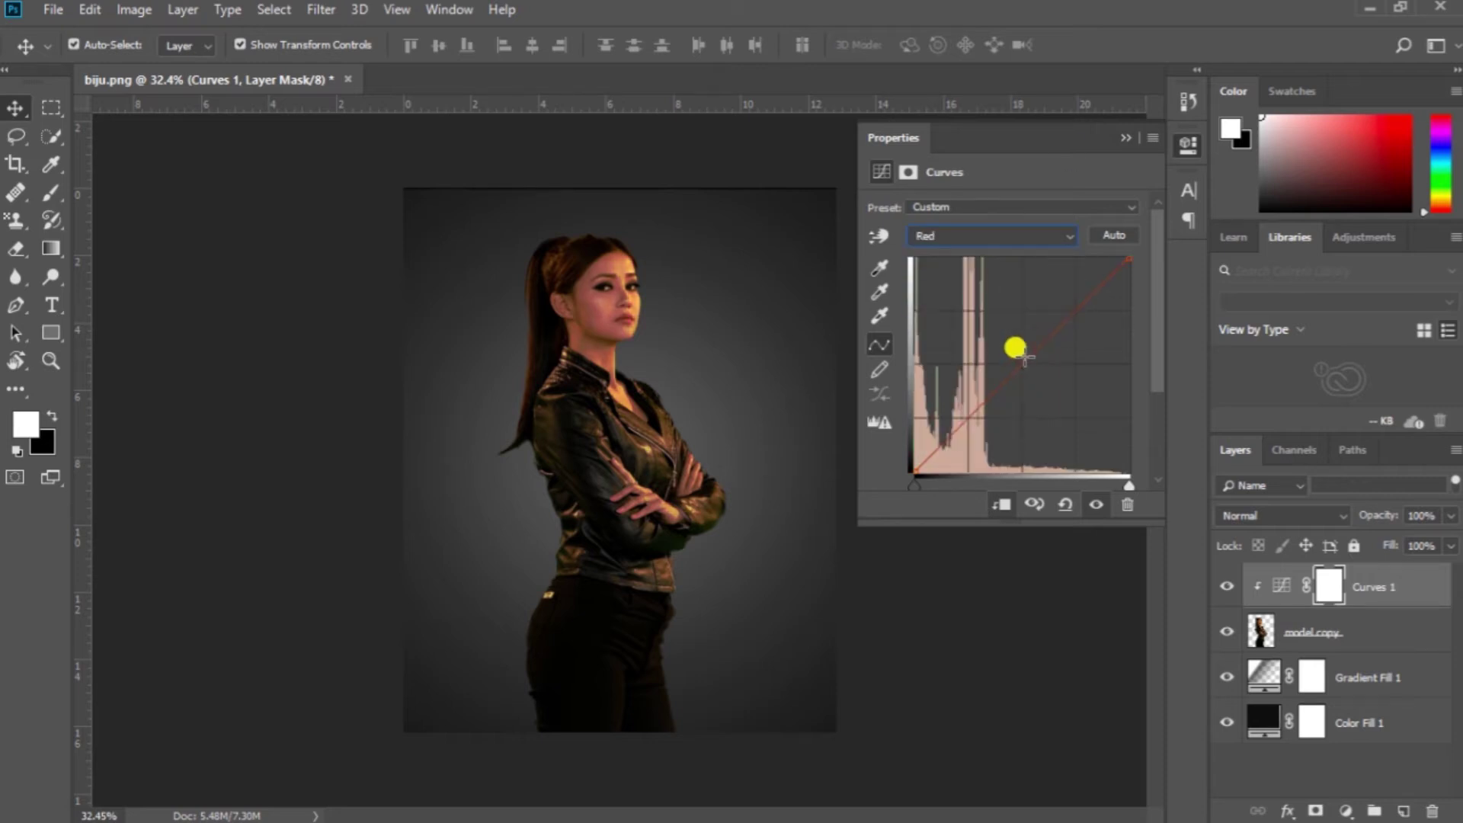
pyautogui.click(1030, 359)
pyautogui.moveTo(977, 408)
pyautogui.mouseDown()
pyautogui.moveTo(973, 388)
pyautogui.moveTo(1002, 431)
pyautogui.moveTo(980, 420)
pyautogui.mouseUp()
pyautogui.moveTo(1067, 323)
pyautogui.mouseDown()
pyautogui.moveTo(1080, 326)
pyautogui.moveTo(1074, 297)
pyautogui.mouseUp()
pyautogui.click(1126, 137)
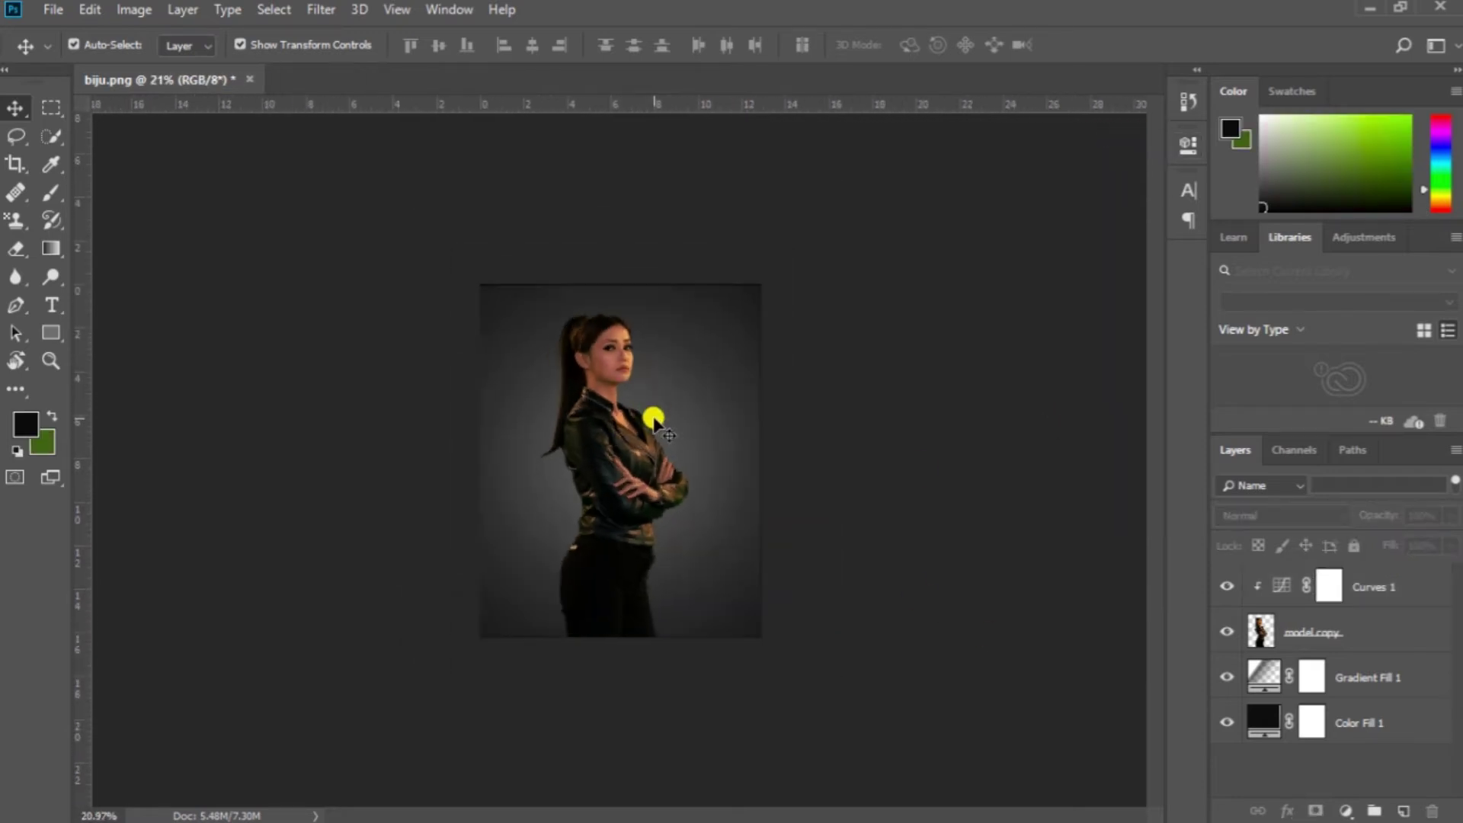
# Step: Compare the image with and without the Curves 1 adjustment, and check the backdrop and model layers by toggling their visibility
pyautogui.scroll(3, 654, 420)
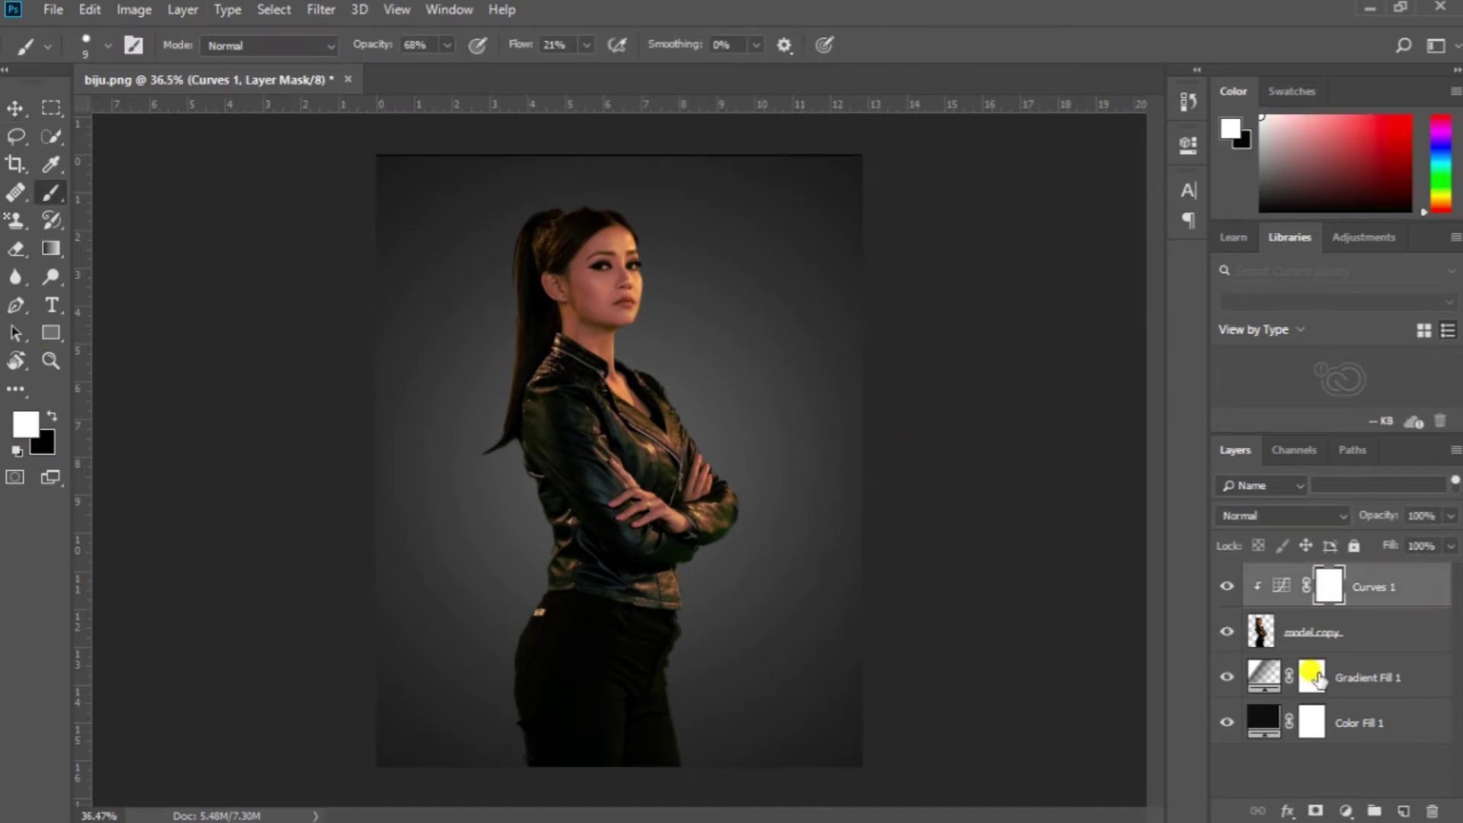
pyautogui.click(1222, 588)
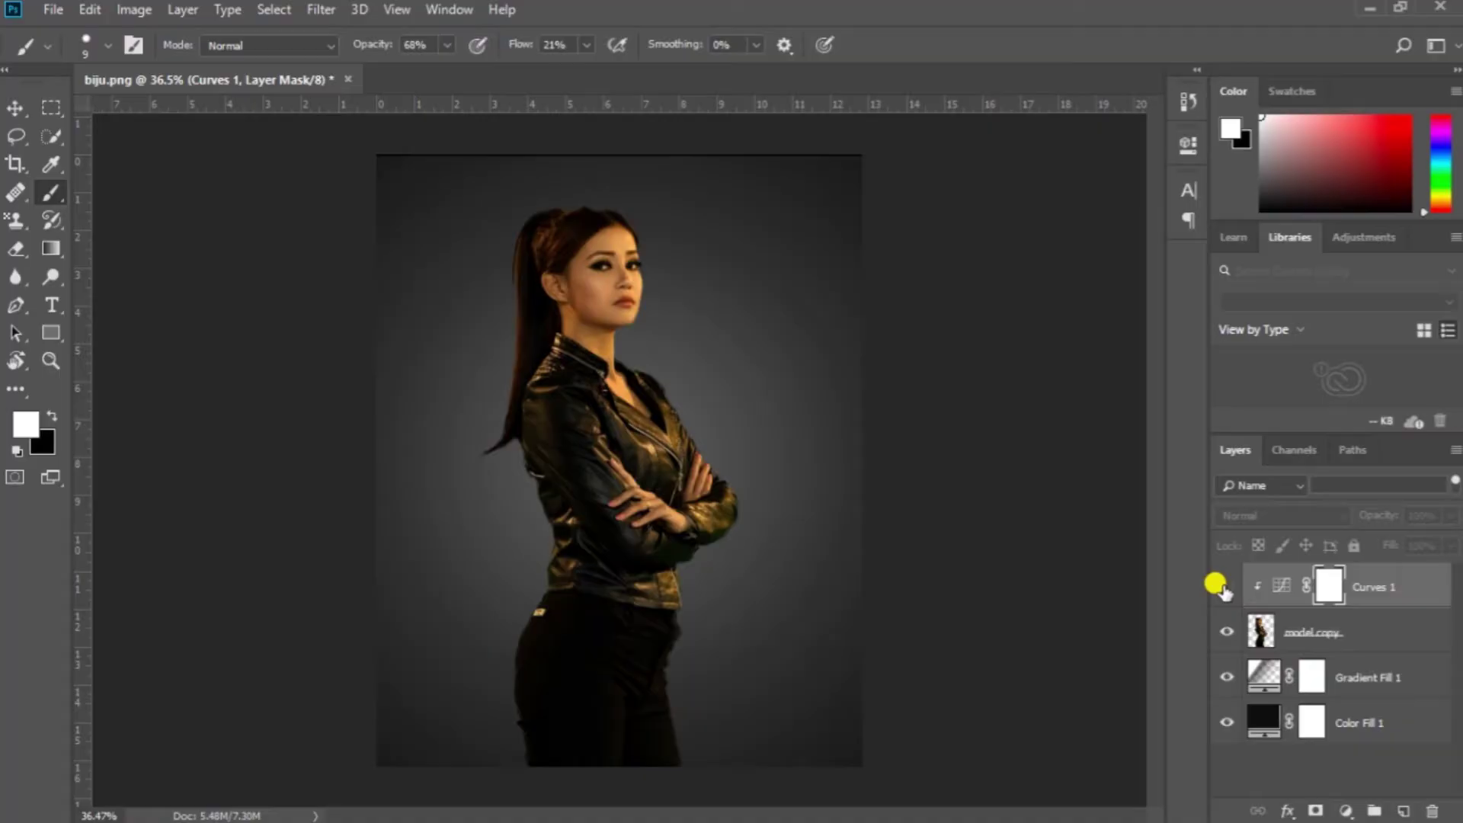
pyautogui.click(1223, 588)
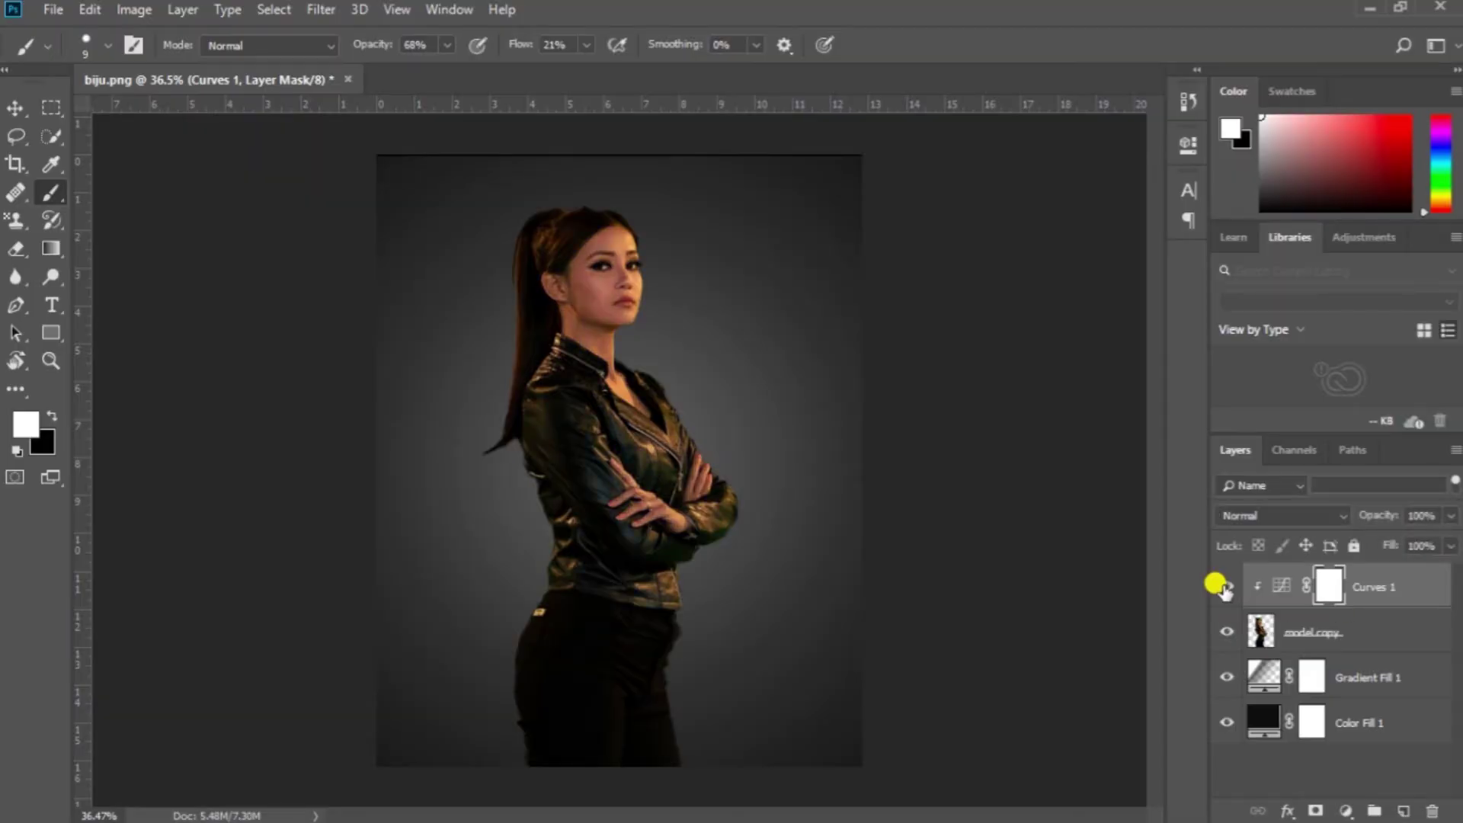
pyautogui.click(1222, 588)
pyautogui.click(1223, 589)
pyautogui.click(1221, 676)
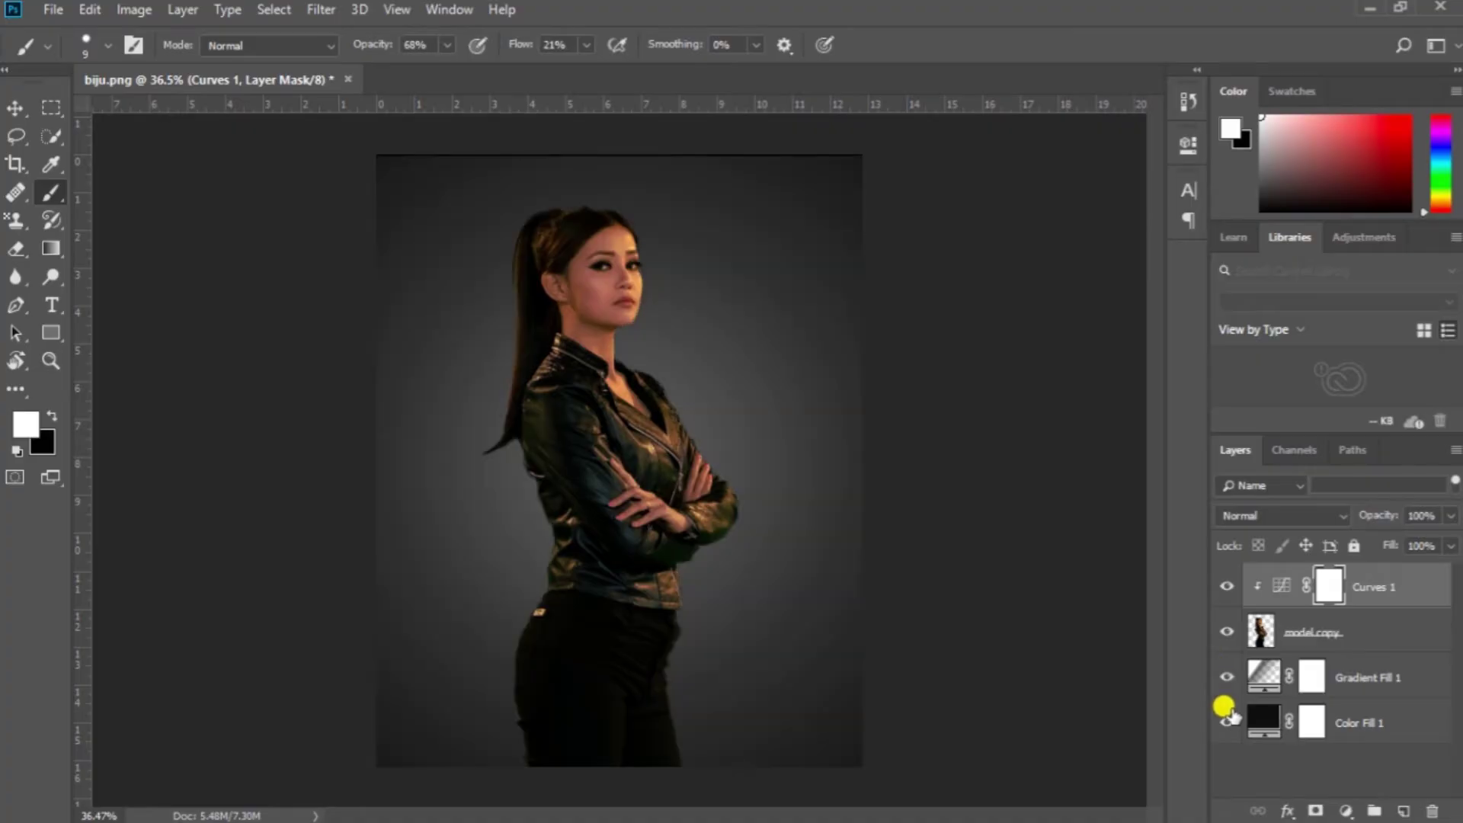
pyautogui.click(1222, 720)
pyautogui.click(1222, 719)
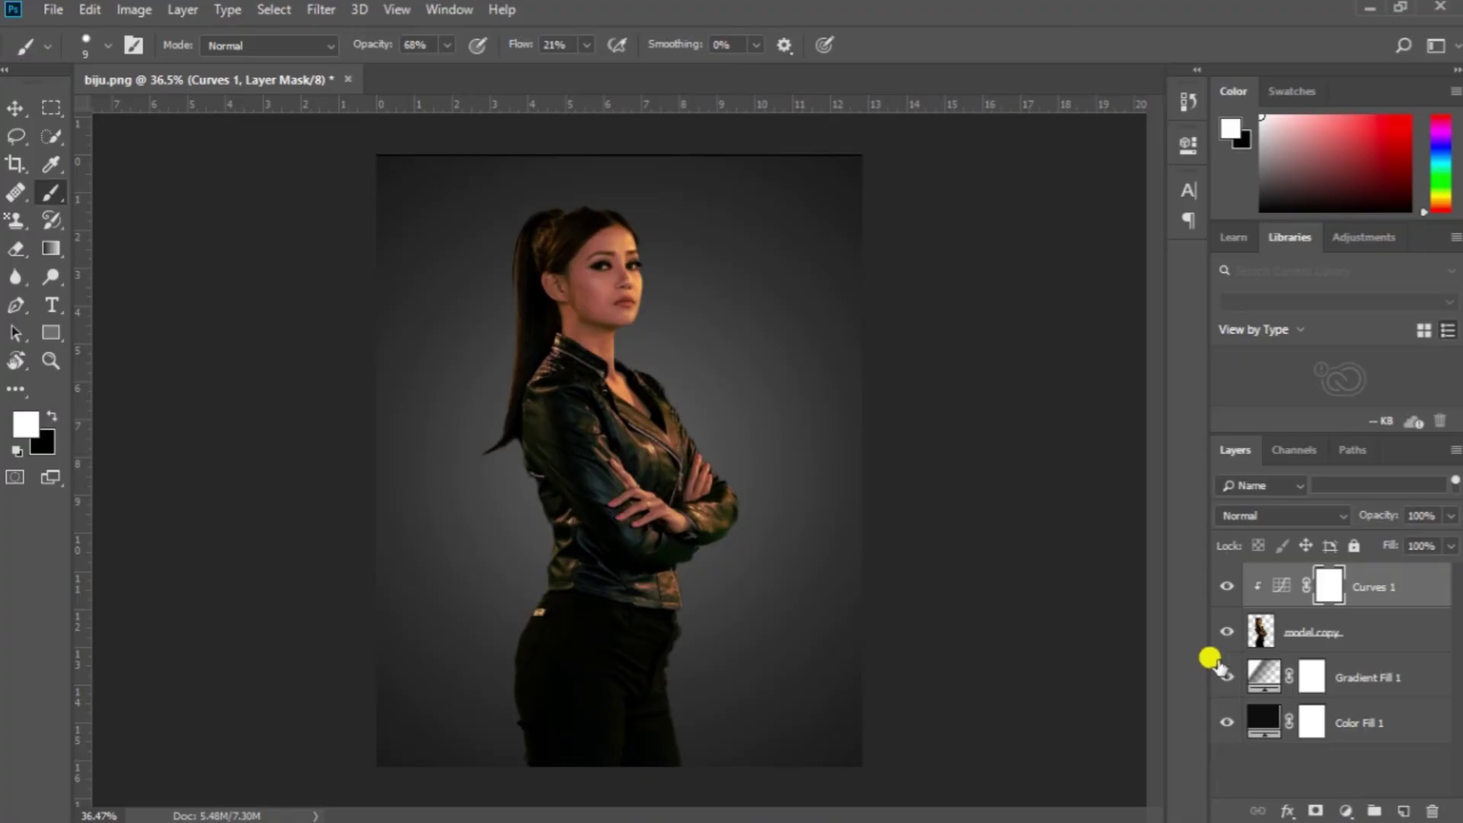
pyautogui.click(1222, 633)
pyautogui.click(1222, 631)
pyautogui.click(1224, 588)
pyautogui.click(1223, 588)
# Step: Add a new empty layer above Curves 1 and begin a Pen path along the jacket's near collar, down its front corner
pyautogui.click(15, 306)
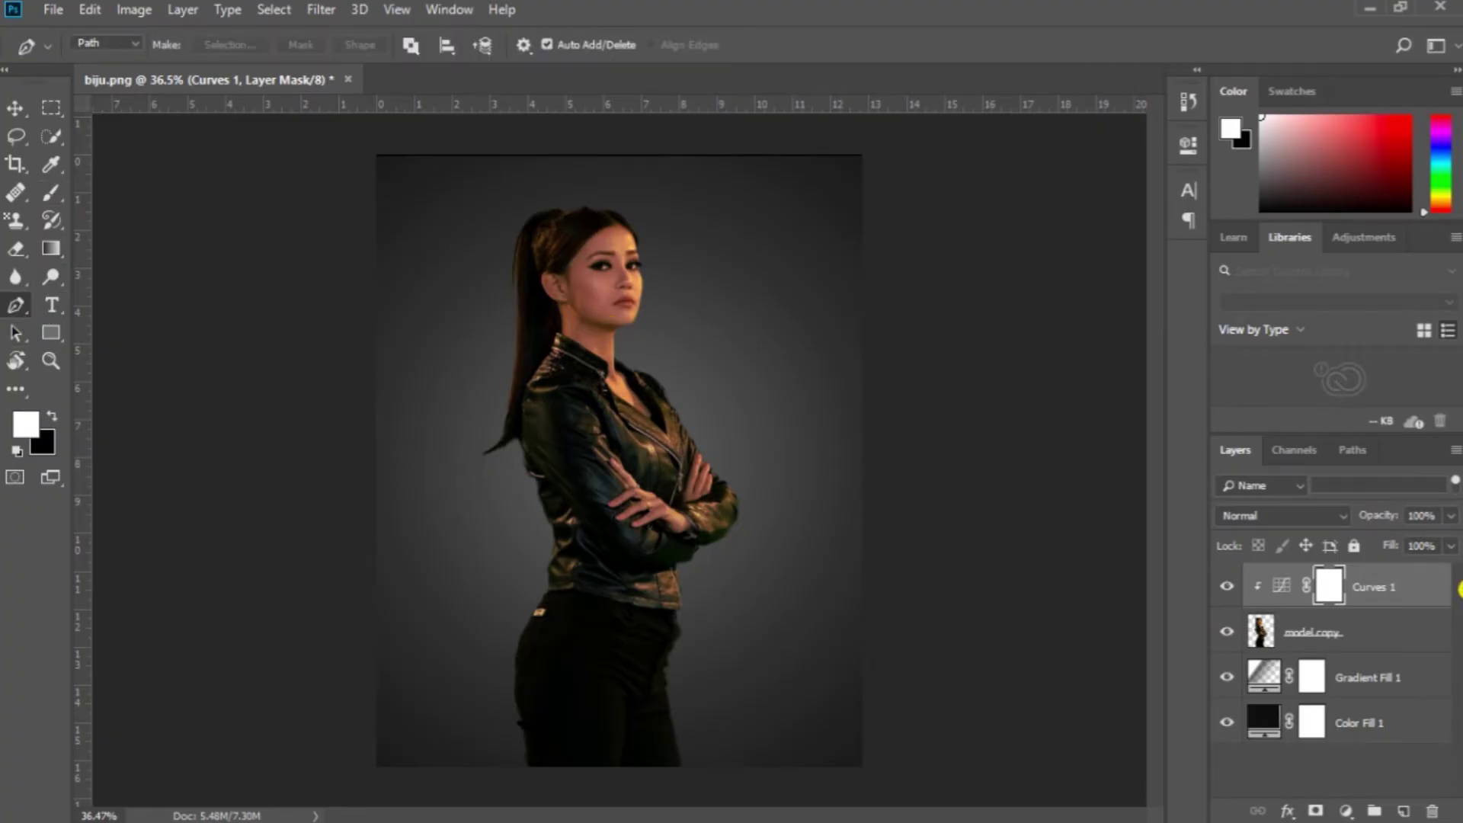
pyautogui.click(1401, 811)
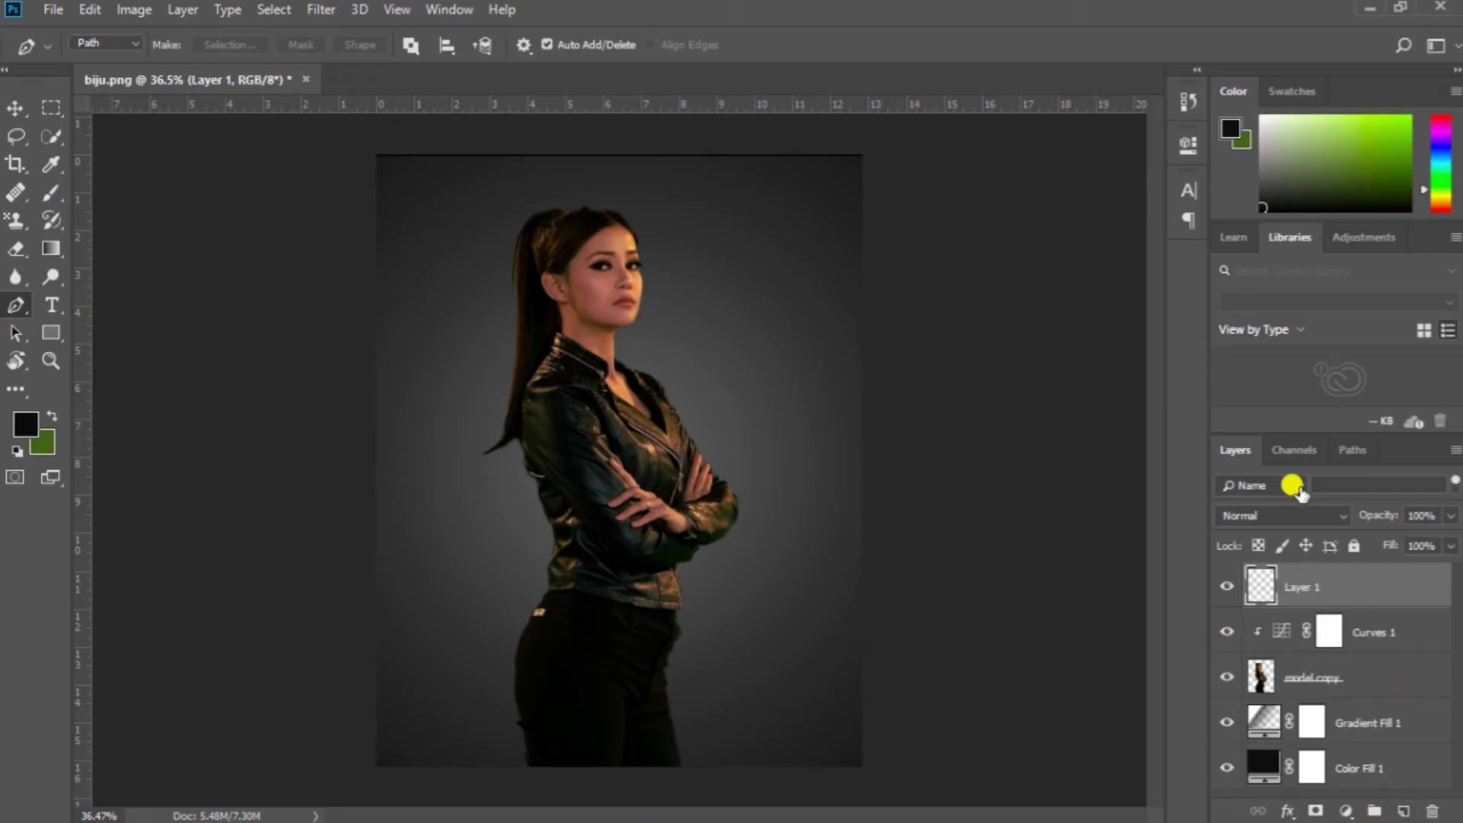
pyautogui.scroll(2, 564, 359)
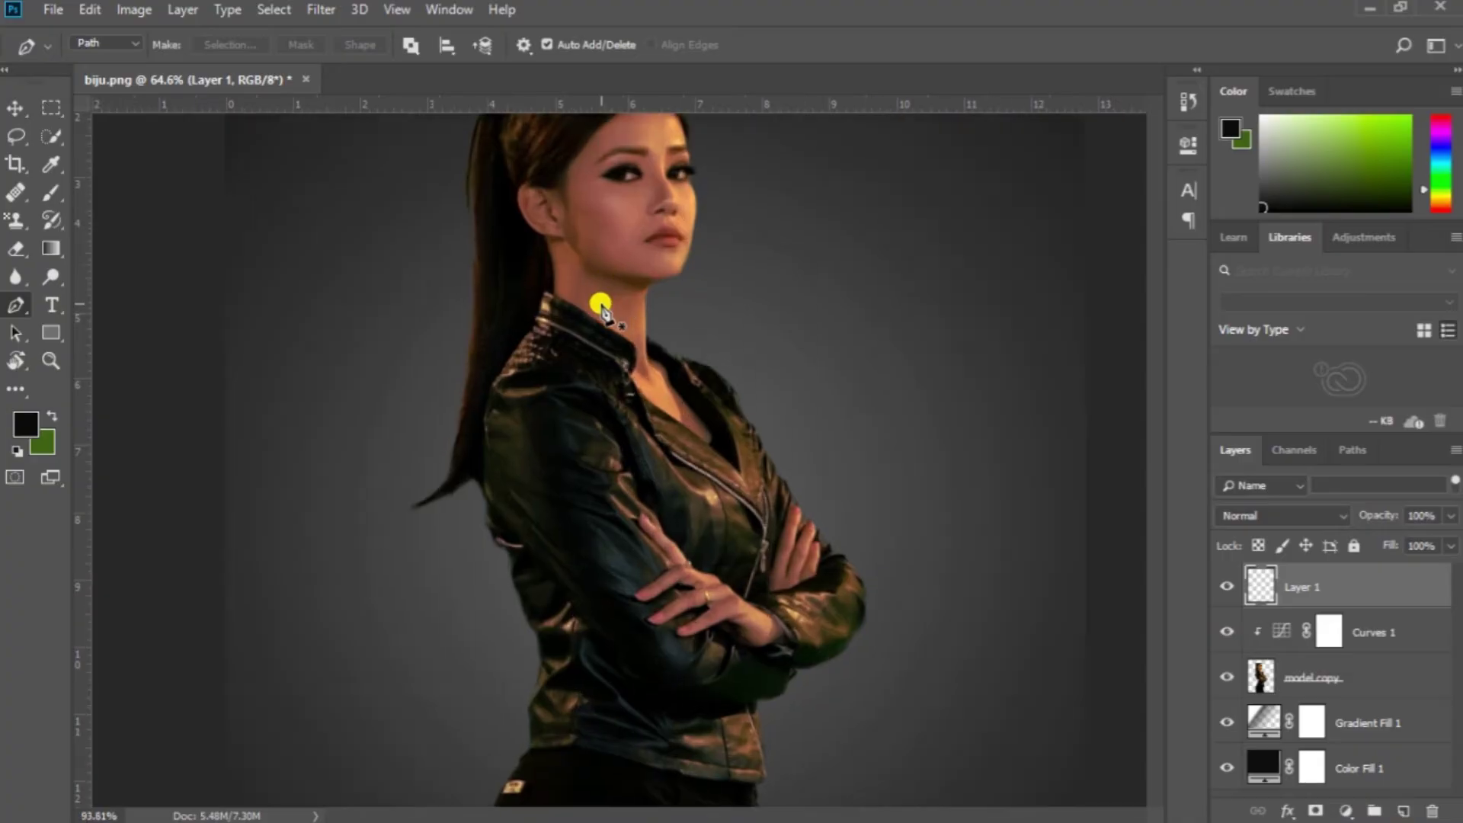
pyautogui.scroll(4, 597, 303)
pyautogui.click(553, 303)
pyautogui.click(660, 371)
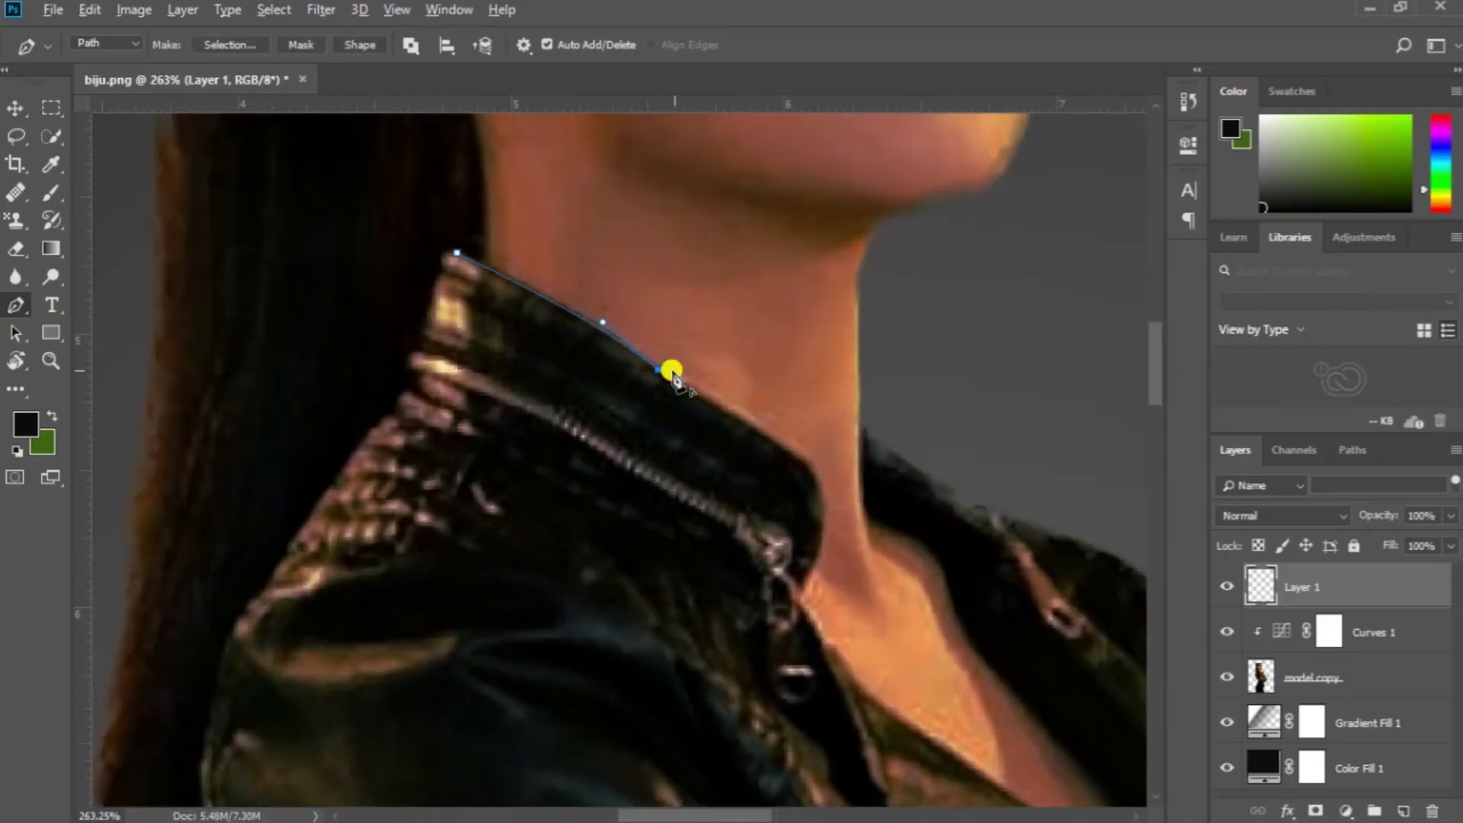
pyautogui.scroll(1, 809, 522)
pyautogui.moveTo(823, 512); pyautogui.dragTo(826, 594)
pyautogui.hotkey('ctrl', 'z')
pyautogui.click(793, 425)
pyautogui.click(819, 455)
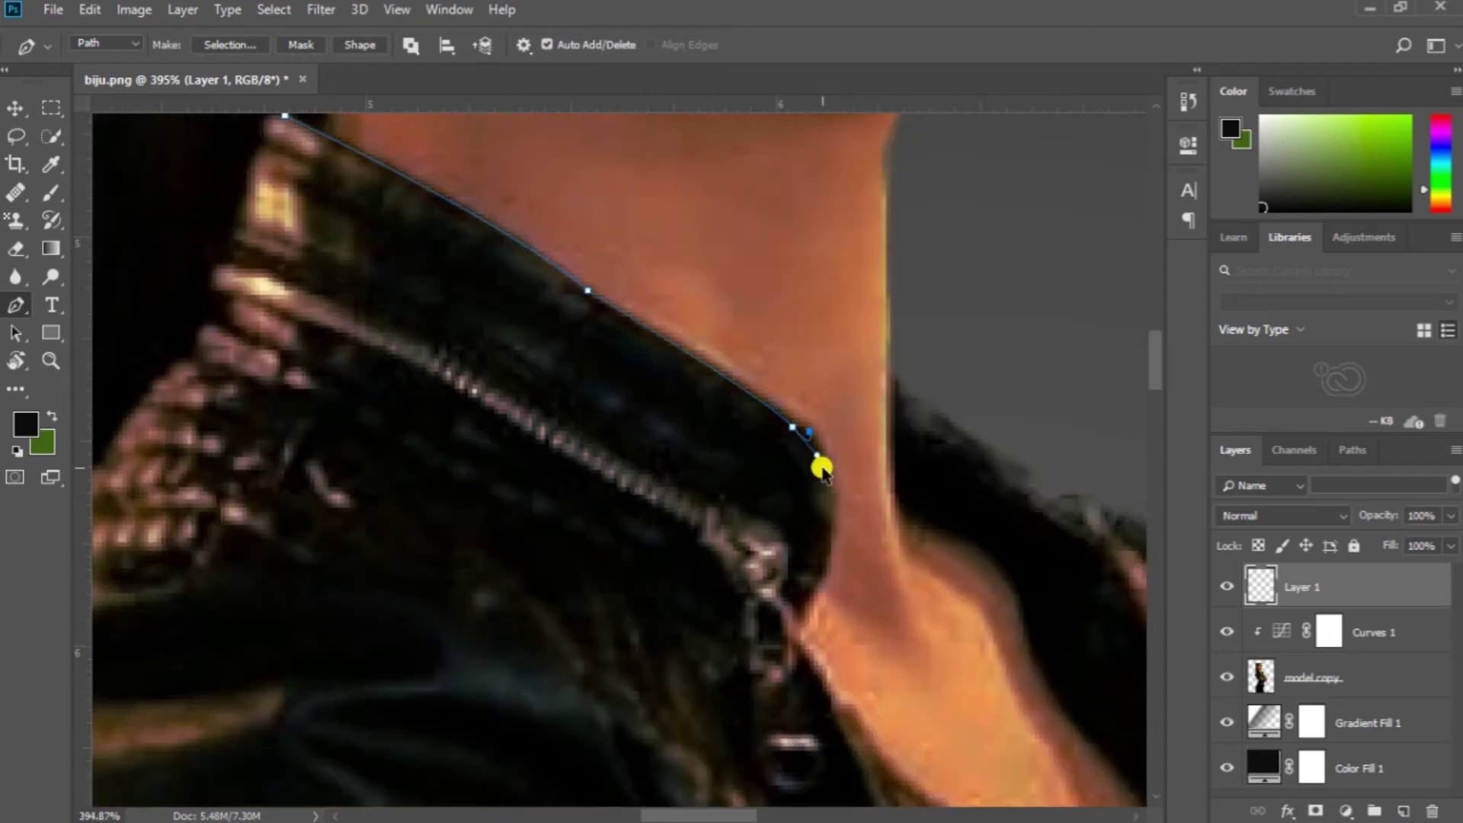
pyautogui.click(828, 564)
pyautogui.click(792, 628)
# Step: Continue the path around the V-shaped neckline and up to the opposite collar and shoulder
pyautogui.moveTo(897, 736); pyautogui.dragTo(702, 395)
pyautogui.click(888, 559)
pyautogui.moveTo(783, 560); pyautogui.dragTo(672, 564)
pyautogui.moveTo(663, 500); pyautogui.dragTo(748, 650)
pyautogui.moveTo(617, 510); pyautogui.dragTo(569, 454)
pyautogui.moveTo(581, 364); pyautogui.dragTo(728, 583)
pyautogui.moveTo(657, 543); pyautogui.dragTo(649, 484)
pyautogui.moveTo(618, 492); pyautogui.dragTo(537, 422)
# Step: Continue the path from the far shoulder down the front edge of the jacket and crossed hands to the elbow
pyautogui.scroll(-2, 947, 556)
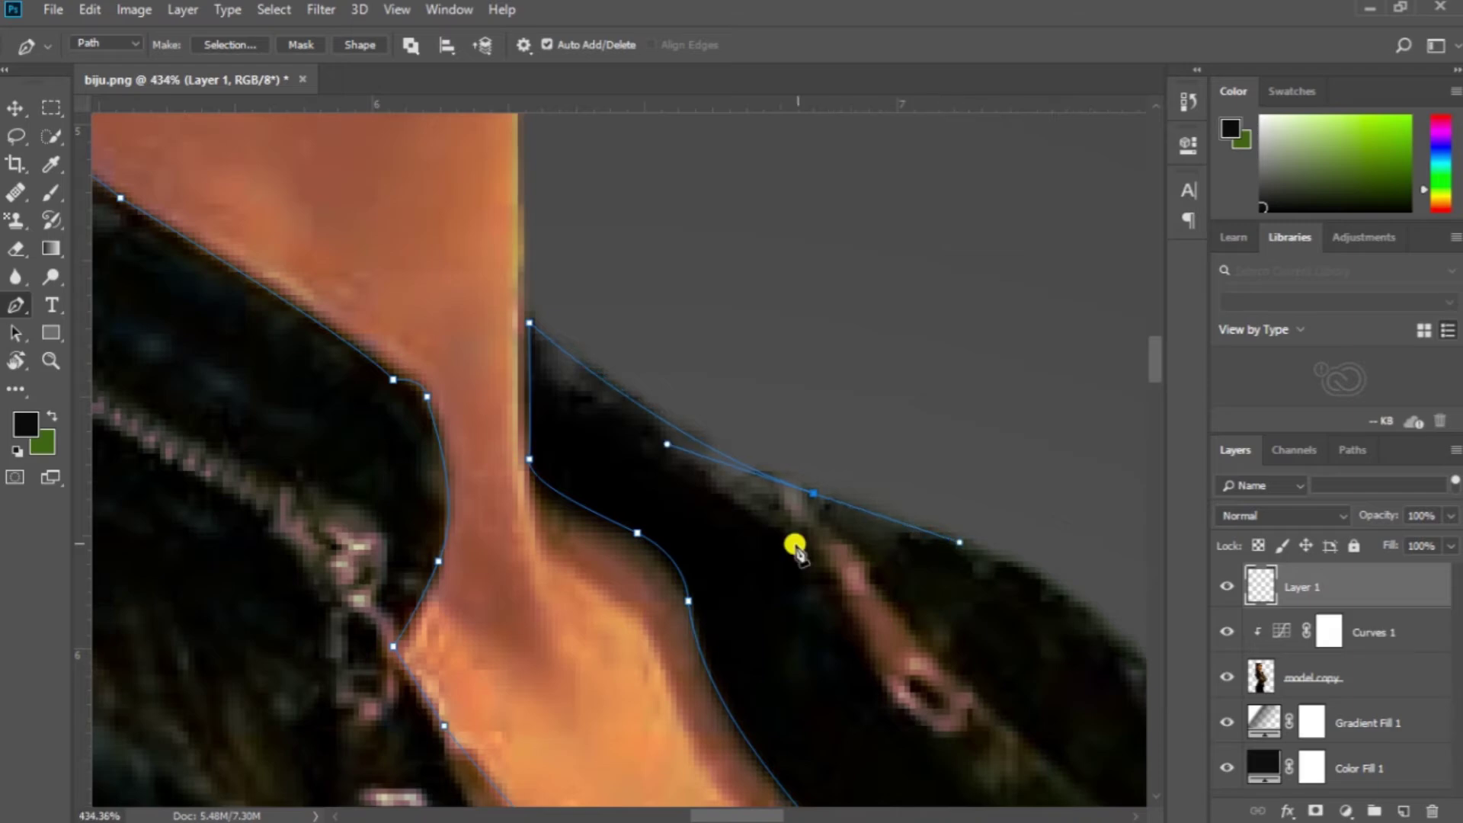
pyautogui.scroll(-1, 669, 401)
pyautogui.moveTo(637, 363); pyautogui.dragTo(549, 322)
pyautogui.click(579, 399)
pyautogui.click(649, 536)
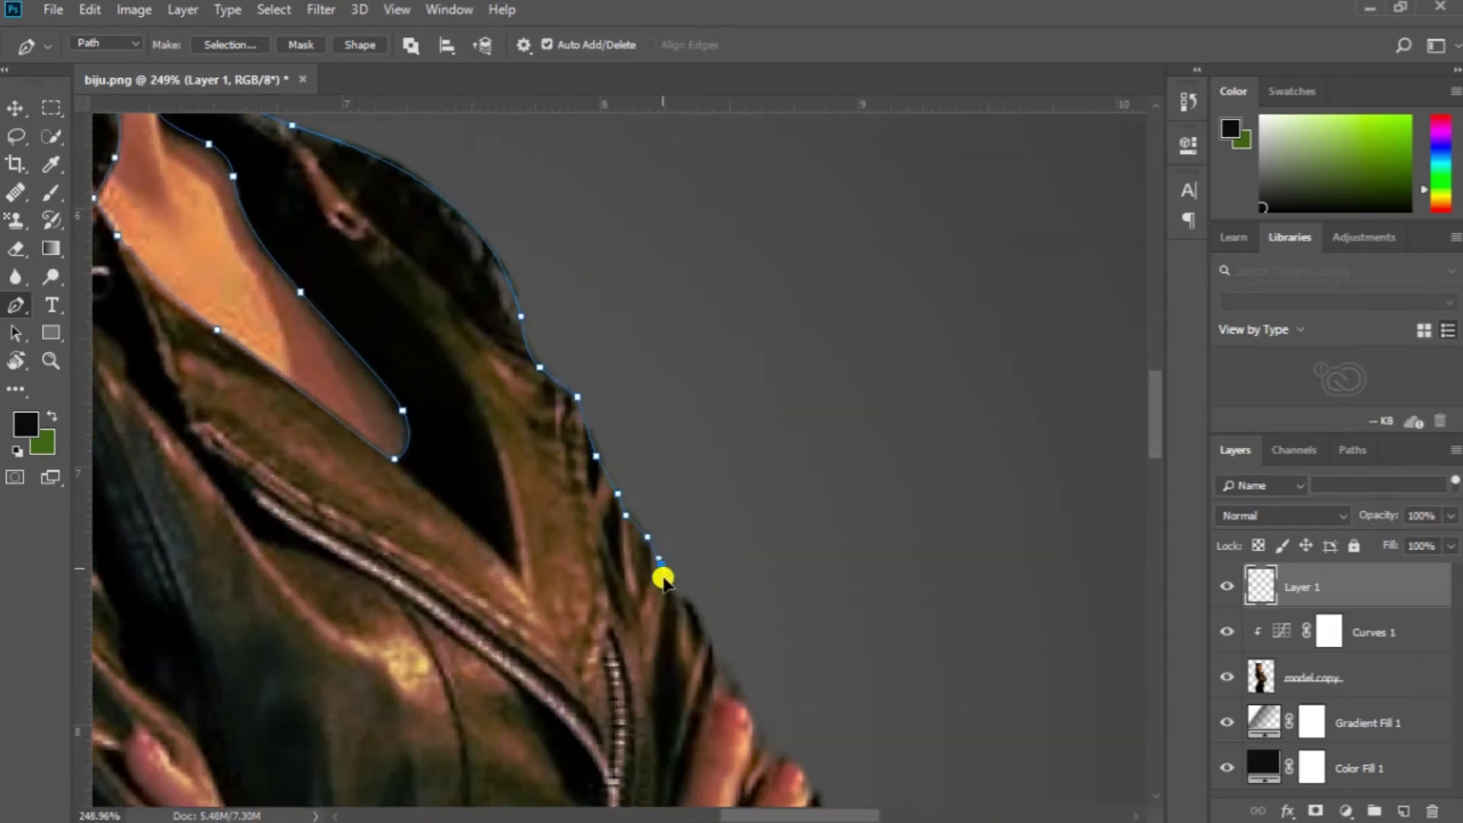
pyautogui.click(708, 629)
pyautogui.moveTo(751, 705); pyautogui.dragTo(579, 349)
pyautogui.click(601, 393)
pyautogui.click(641, 413)
pyautogui.click(768, 558)
pyautogui.click(790, 585)
pyautogui.scroll(-2, 793, 585)
# Step: Continue the path around the elbow, under the sleeve and down to the front corner of the jacket hem
pyautogui.click(836, 330)
pyautogui.click(784, 526)
pyautogui.click(670, 581)
pyautogui.moveTo(624, 592); pyautogui.dragTo(752, 327)
pyautogui.moveTo(660, 422); pyautogui.dragTo(683, 185)
pyautogui.click(705, 372)
pyautogui.scroll(-3, 708, 398)
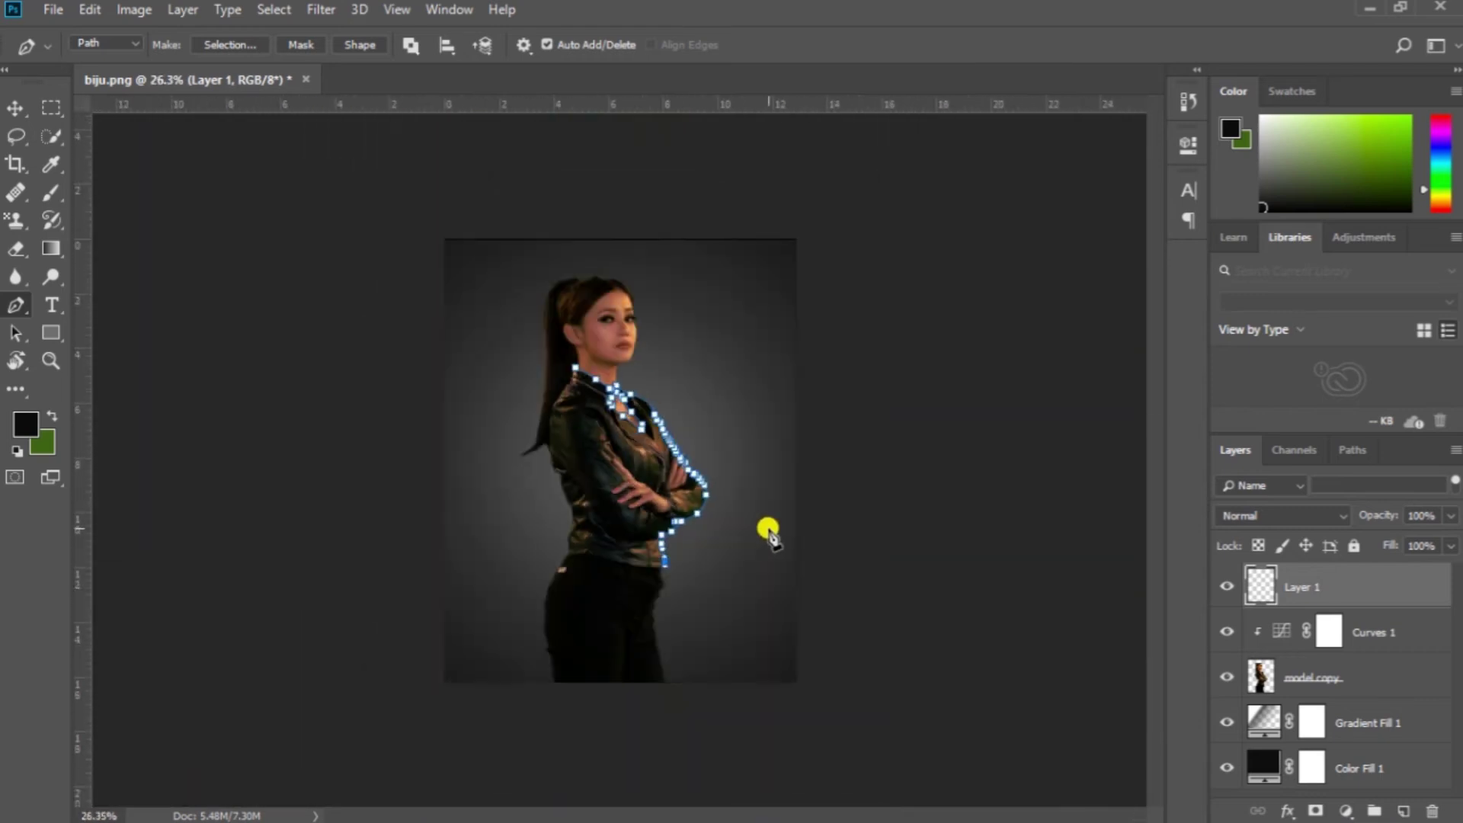
# Step: Trace the path along the jacket hem and up the back to the collar, completing the jacket outline
pyautogui.scroll(3, 761, 525)
pyautogui.click(690, 616)
pyautogui.click(654, 612)
pyautogui.click(599, 602)
pyautogui.click(550, 586)
pyautogui.click(518, 583)
pyautogui.click(497, 586)
pyautogui.click(497, 555)
pyautogui.click(484, 469)
pyautogui.click(469, 404)
pyautogui.click(455, 302)
pyautogui.click(488, 226)
pyautogui.click(509, 186)
pyautogui.scroll(-1, 509, 190)
pyautogui.rightClick(712, 457)
pyautogui.press('Escape')
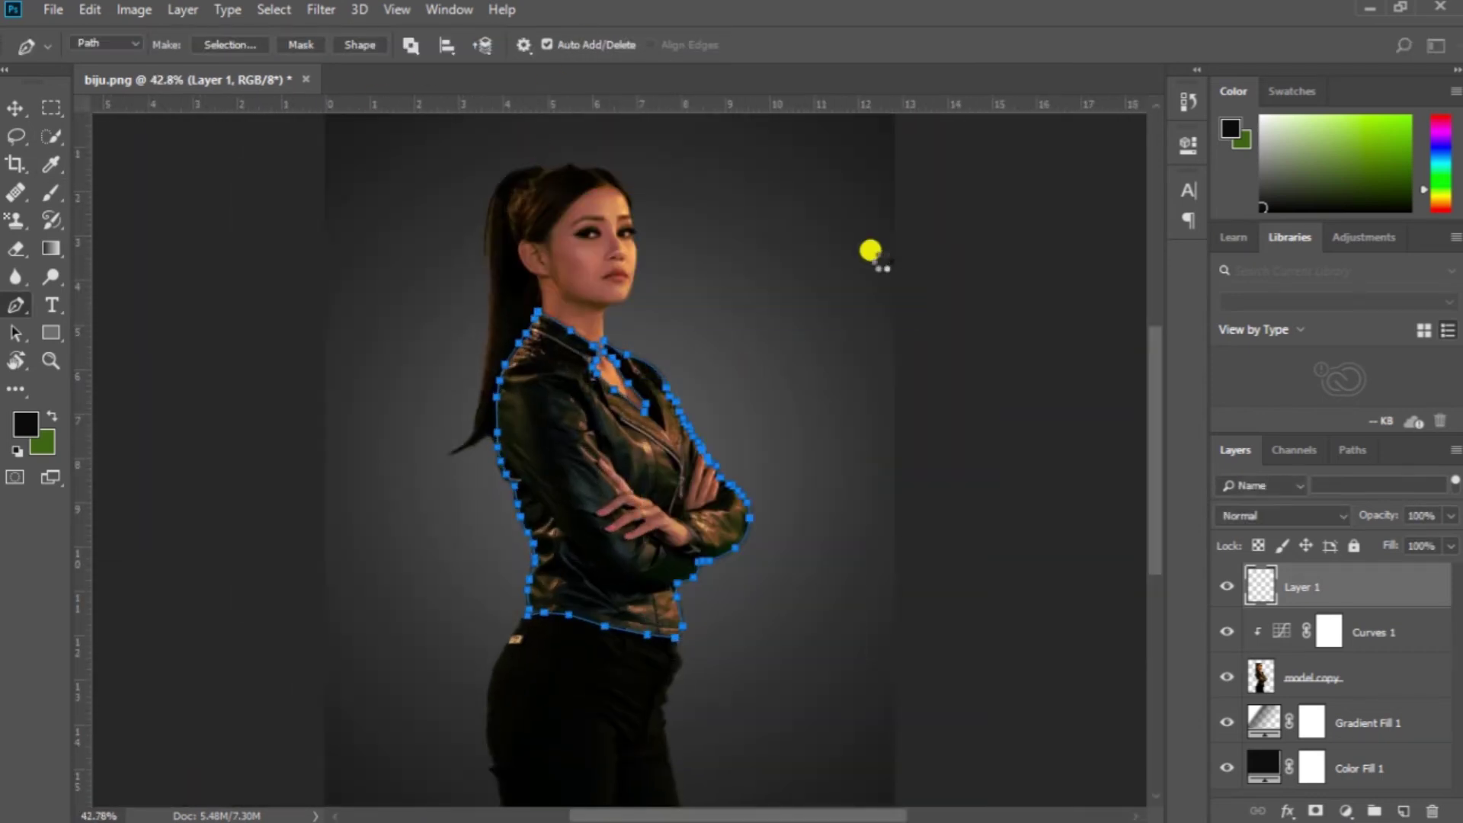
# Step: Reset the foreground and background colours and swap them so that white is the foreground
pyautogui.press('x')
pyautogui.press('d')
pyautogui.press('x')
pyautogui.rightClick(672, 395)
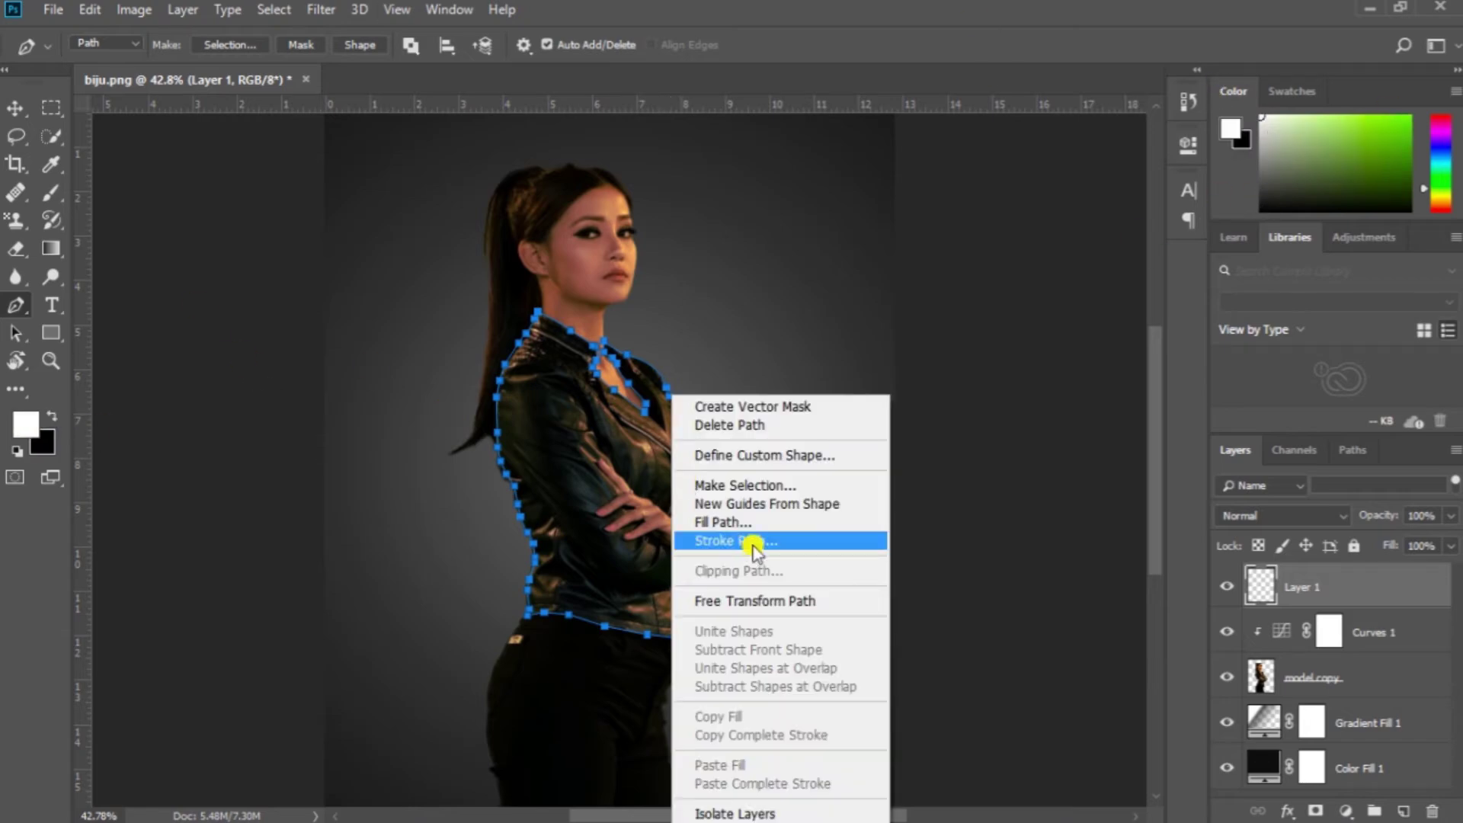
pyautogui.press('Escape')
# Step: Stroke the jacket path in white with the Brush on Layer 1
pyautogui.press('b')
pyautogui.click(15, 305)
pyautogui.click(104, 300)
pyautogui.rightClick(507, 414)
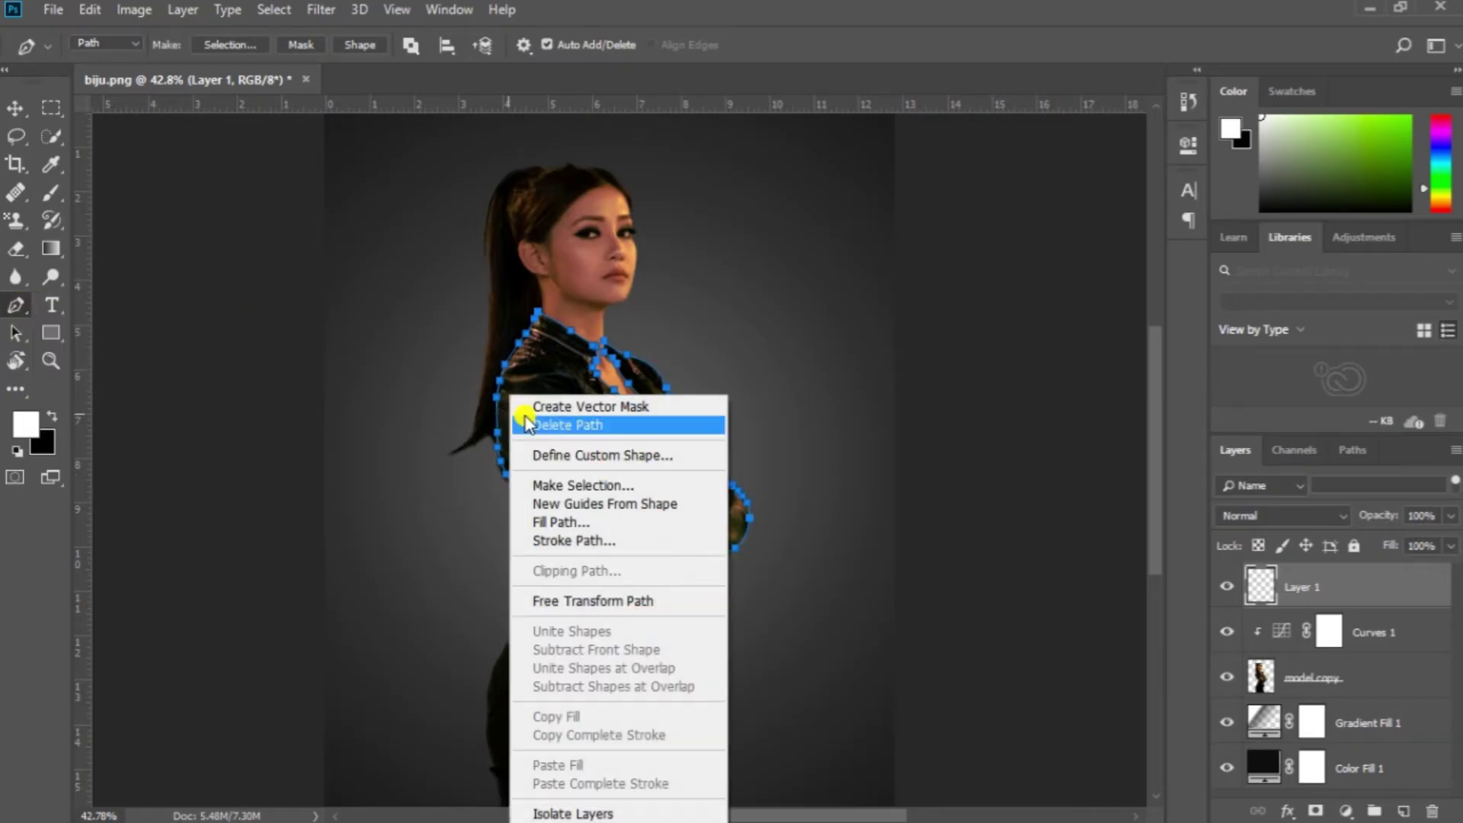
pyautogui.click(596, 541)
pyautogui.click(867, 259)
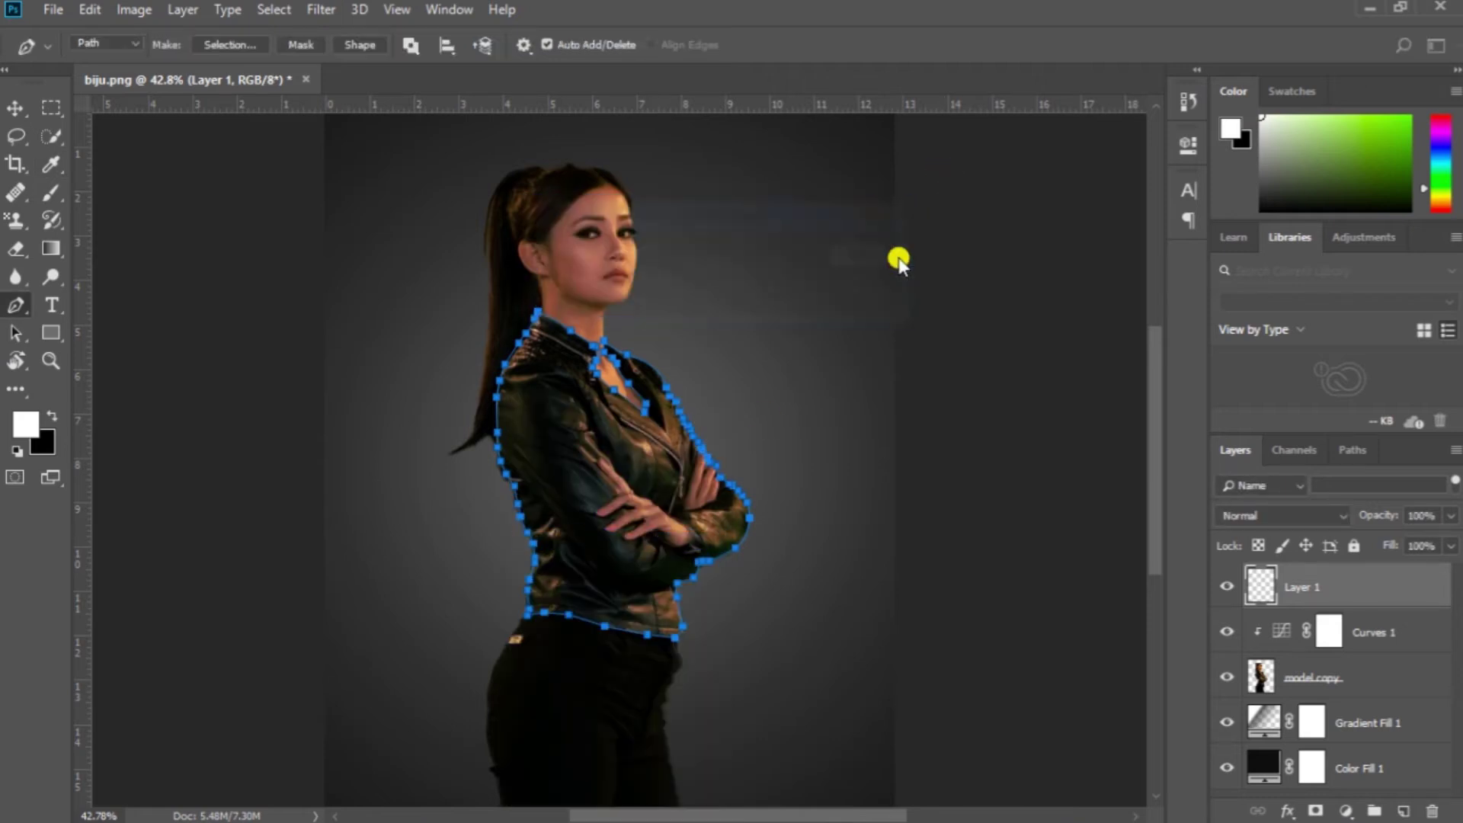
pyautogui.click(12, 110)
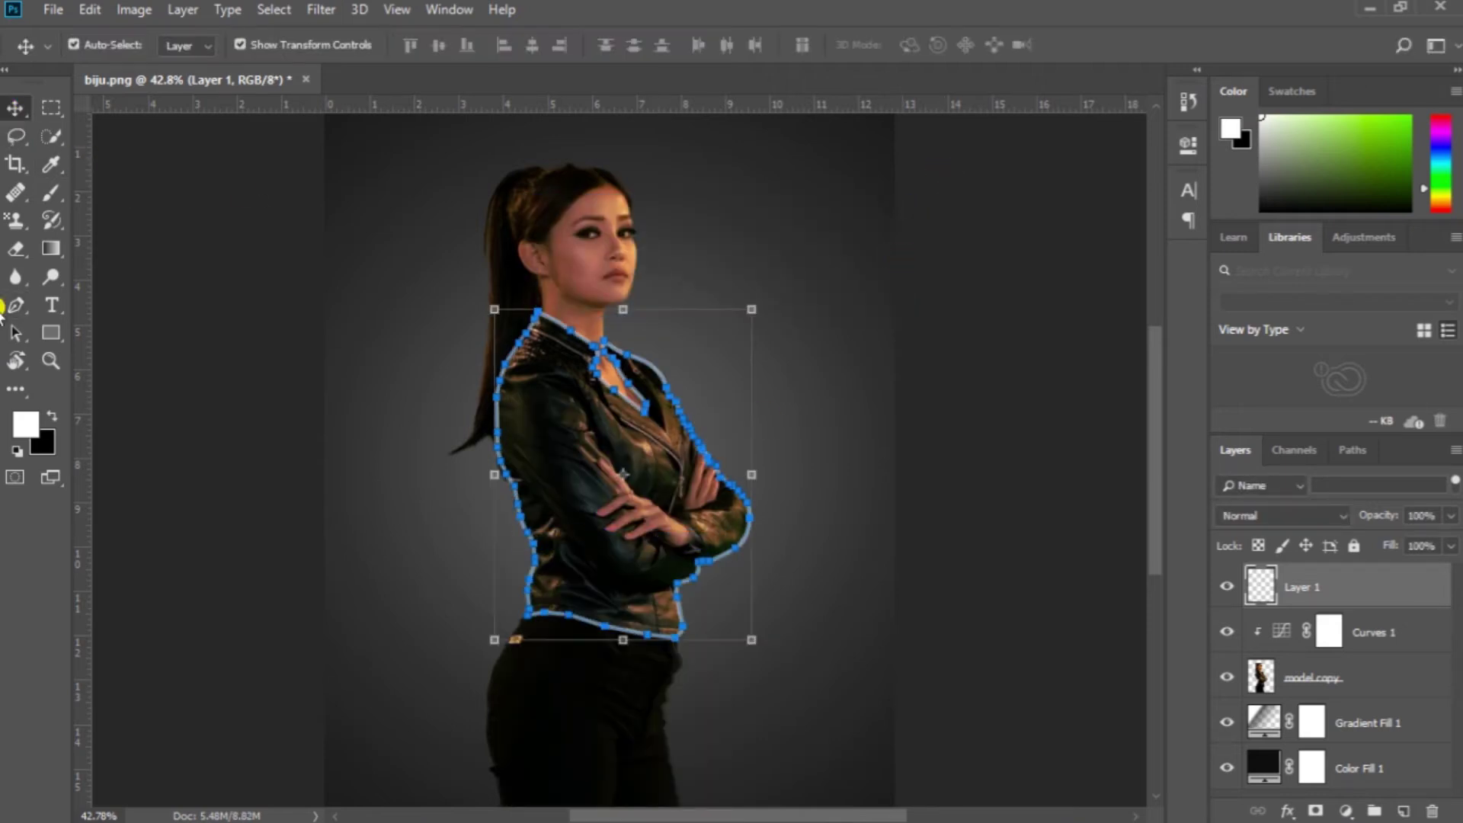
# Step: Delete the jacket path, leaving only its stroke, and switch to the Move tool
pyautogui.click(15, 305)
pyautogui.rightClick(584, 359)
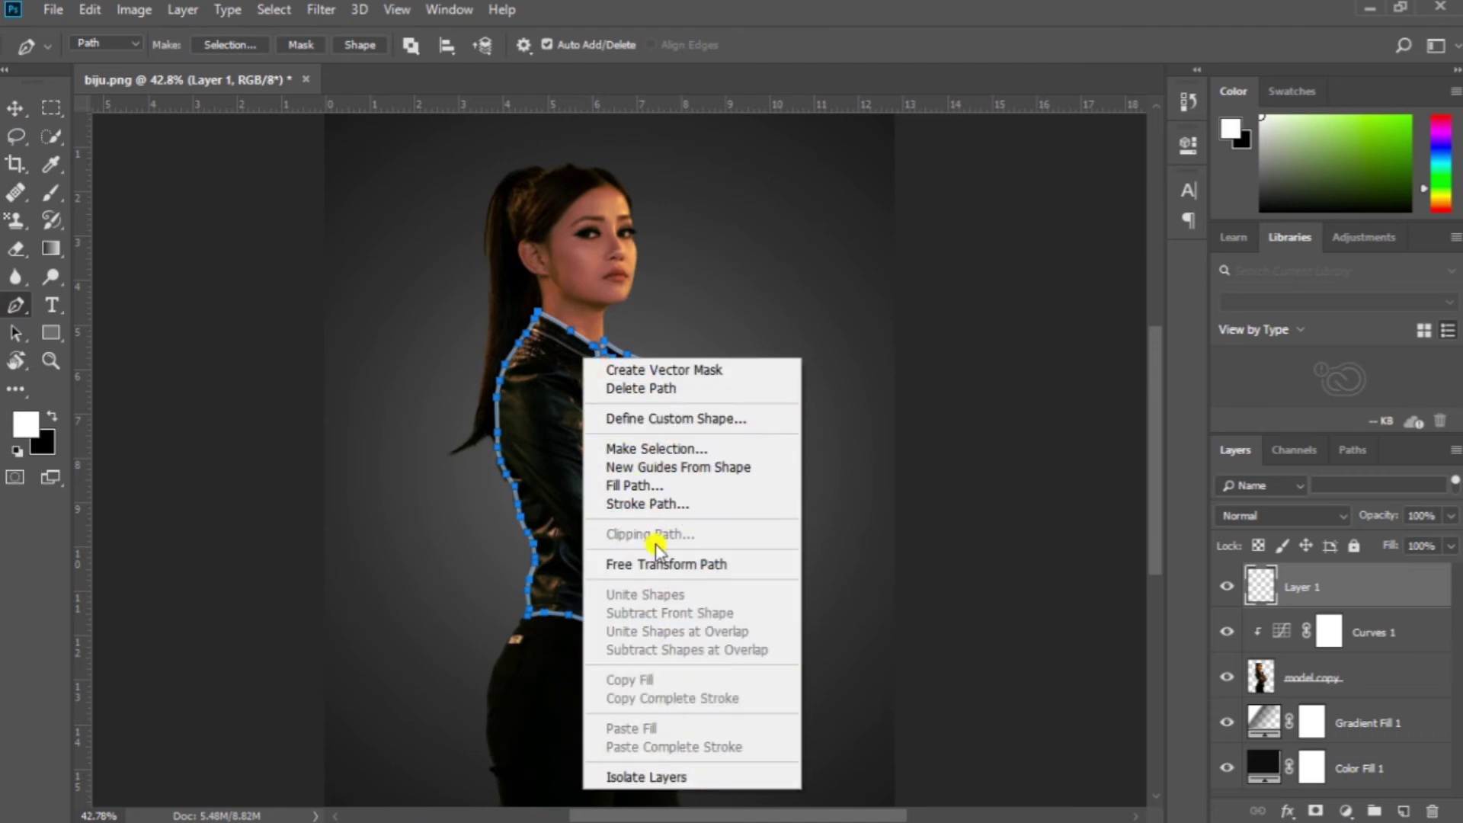
pyautogui.click(651, 390)
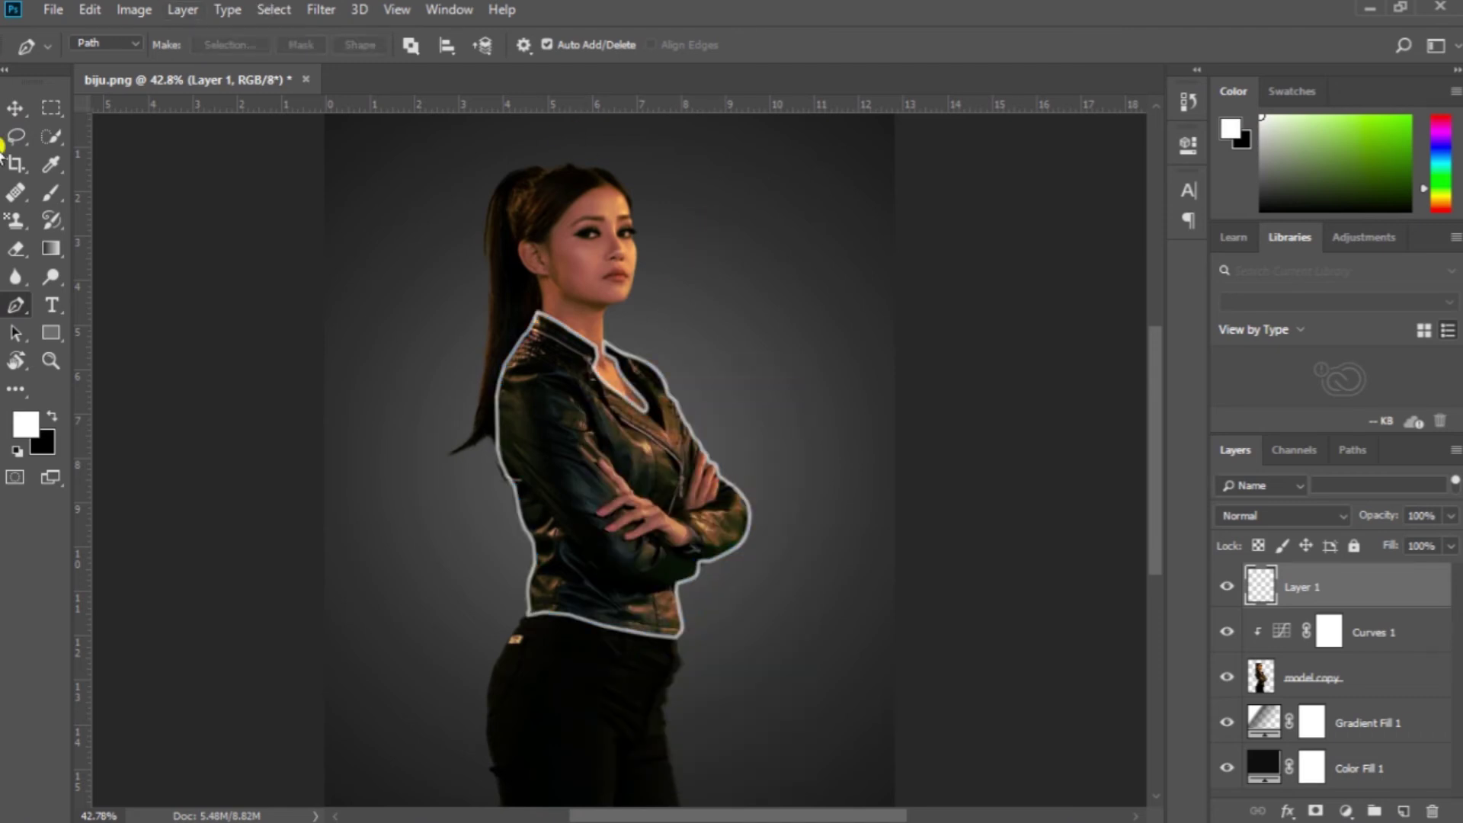
pyautogui.click(17, 109)
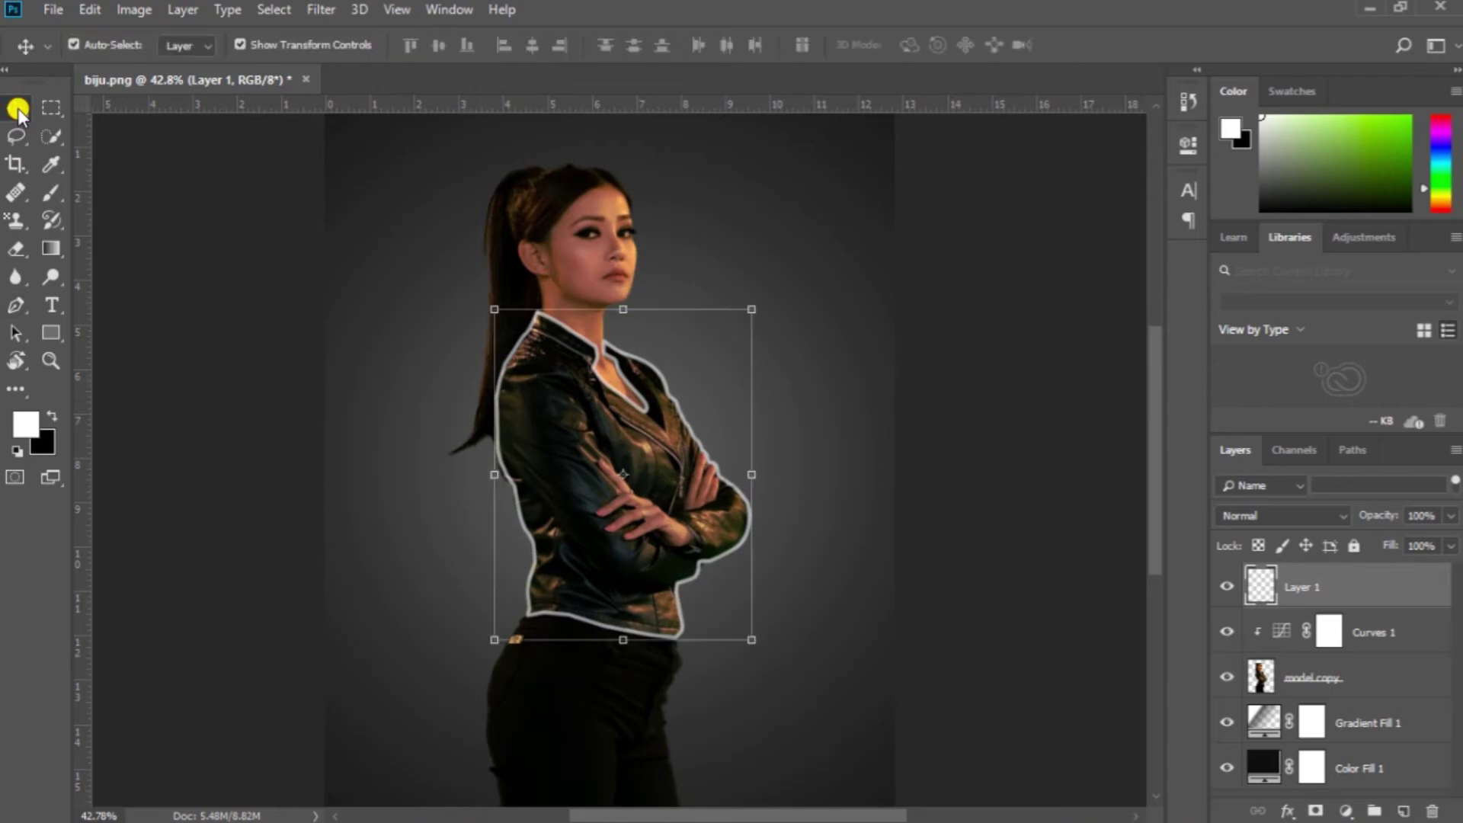
# Step: Duplicate the stroke on Layer 1 to strengthen the white line, comparing it with the copy hidden and shown
pyautogui.hotkey('ctrl', 'j')
pyautogui.rightClick(1272, 586)
pyautogui.click(1095, 598)
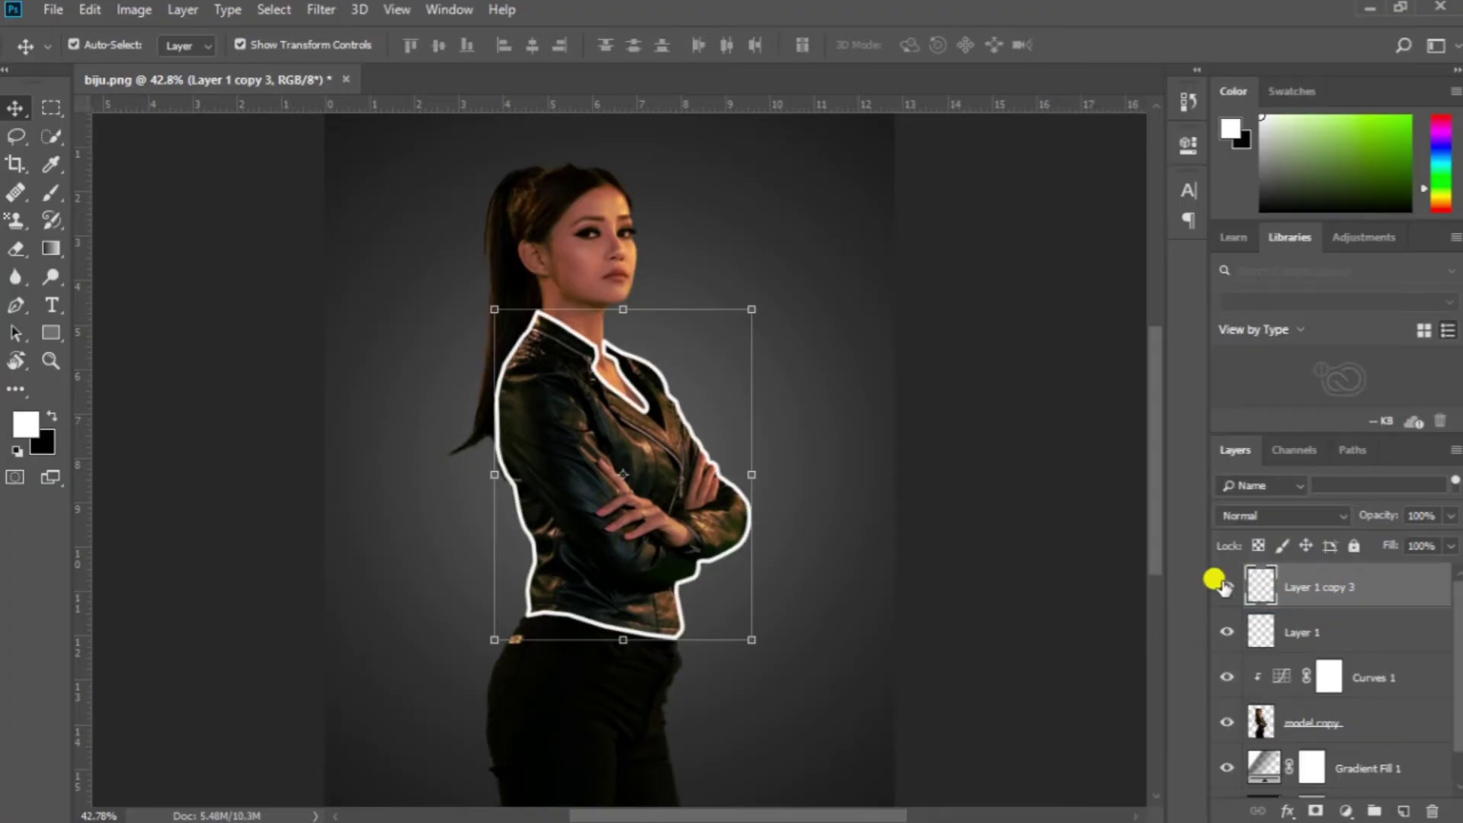
pyautogui.click(1227, 587)
pyautogui.click(1227, 586)
# Step: Merge the duplicated stroke with Layer 1 and rename the merged layer "outline"
pyautogui.keyDown('shift'); pyautogui.click(1342, 631); pyautogui.keyUp('shift')
pyautogui.click(1236, 619)
pyautogui.click(1314, 593)
pyautogui.write('outline')
pyautogui.press('Return')
pyautogui.hotkey('ctrl', '-')
pyautogui.hotkey('ctrl', '-')
pyautogui.hotkey('ctrl', '0')
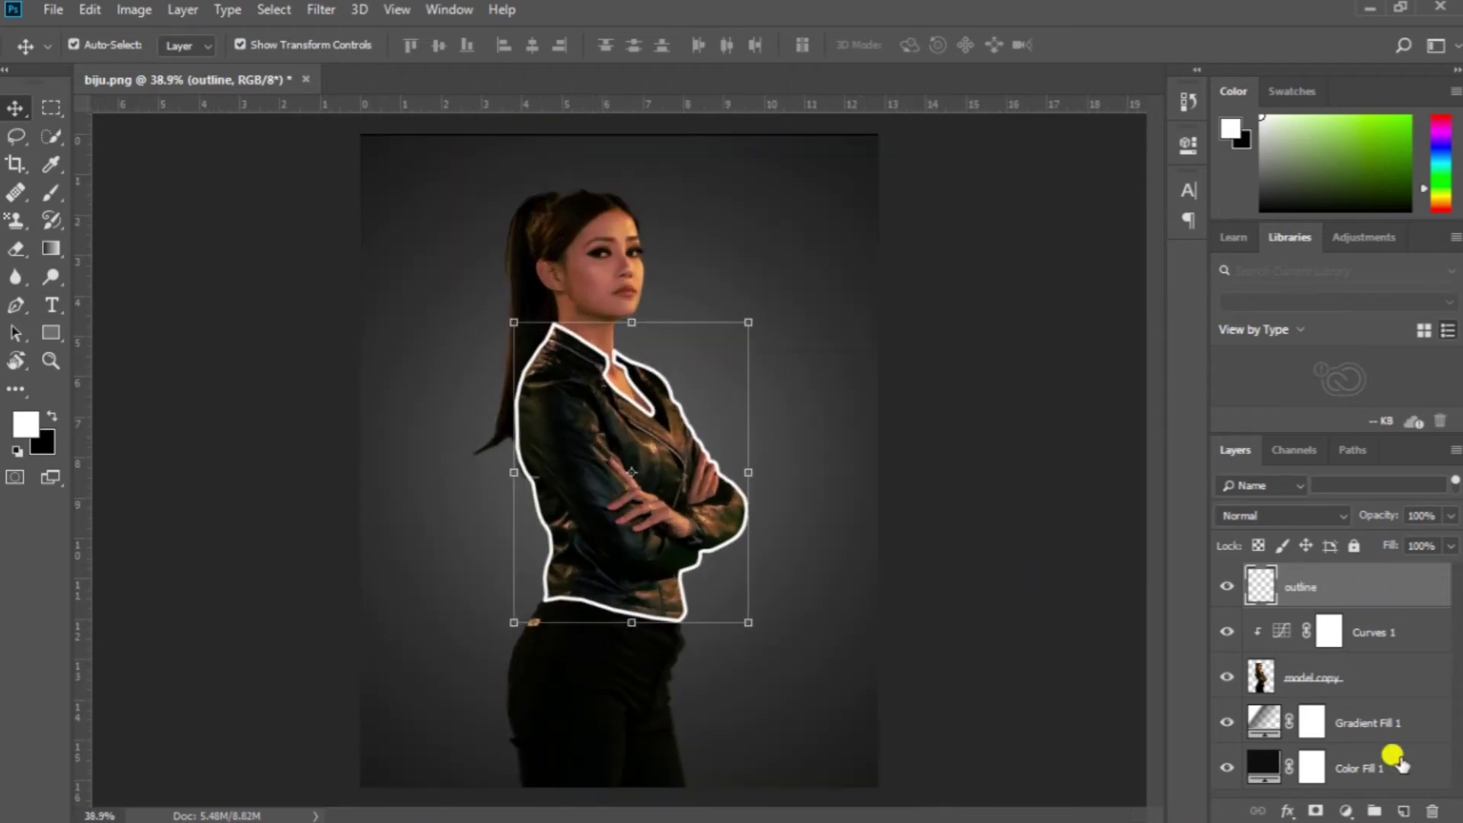
# Step: Add a new layer above the outline layer and choose bright magenta as the Brush colour
pyautogui.click(1403, 810)
pyautogui.click(49, 193)
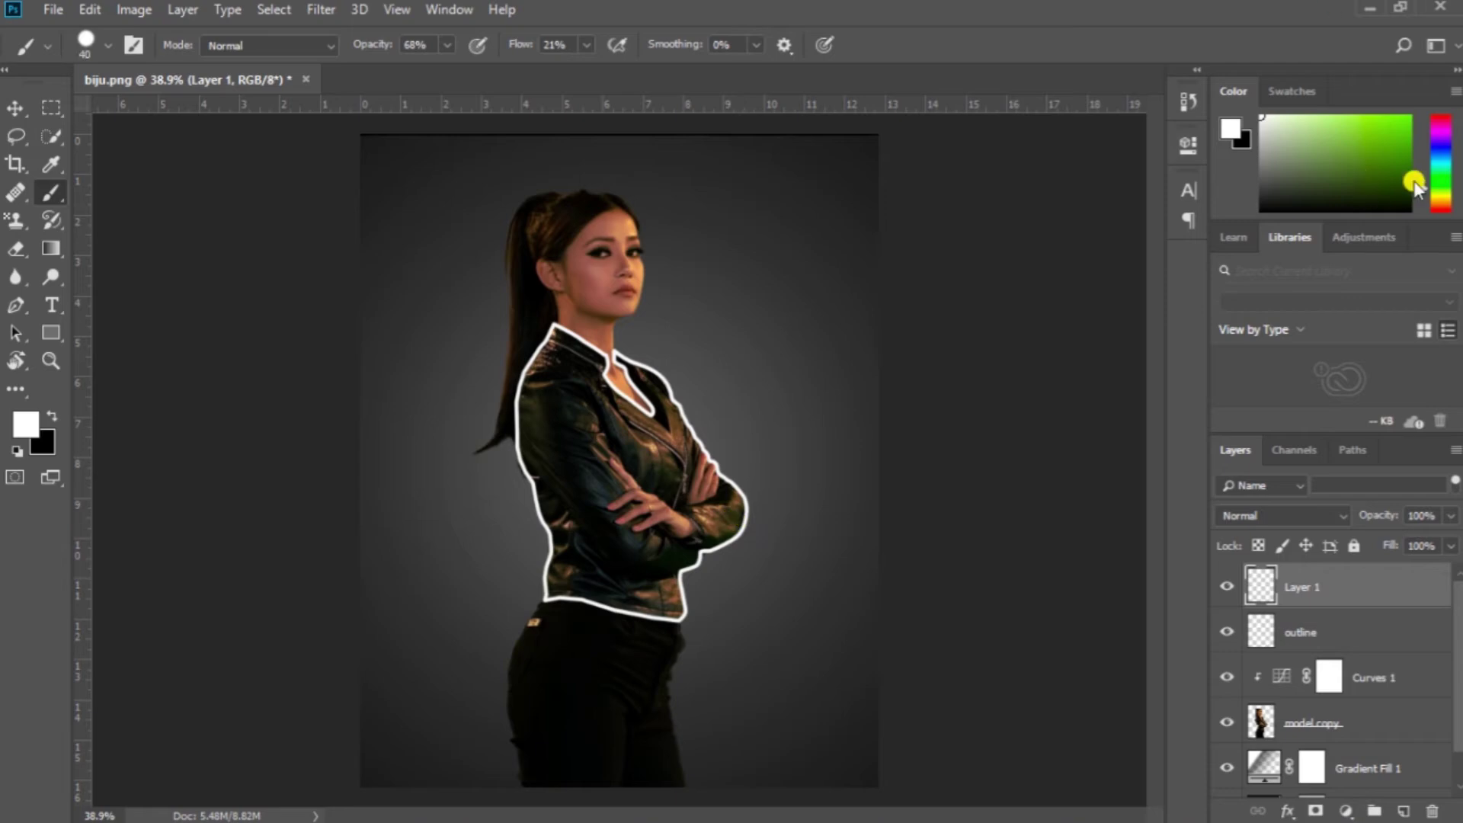
pyautogui.click(1440, 129)
pyautogui.click(1375, 118)
# Step: Test the 40 px Brush beside the jacket outline, undo the stroke and soften the brush edge completely
pyautogui.scroll(10, 670, 320)
pyautogui.moveTo(419, 392); pyautogui.dragTo(564, 392)
pyautogui.hotkey('ctrl', 'z')
pyautogui.hotkey('shift', '[')
pyautogui.hotkey('shift', '[')
pyautogui.hotkey('shift', '[')
pyautogui.hotkey('shift', '[')
# Step: Try a soft magenta glow along the front collar's outline with the brush opacity at 75%
pyautogui.moveTo(378, 45); pyautogui.dragTo(360, 47)
pyautogui.moveTo(483, 441); pyautogui.dragTo(629, 558)
pyautogui.moveTo(361, 45); pyautogui.dragTo(392, 45)
pyautogui.moveTo(533, 488); pyautogui.dragTo(501, 428)
pyautogui.moveTo(481, 398); pyautogui.dragTo(686, 637)
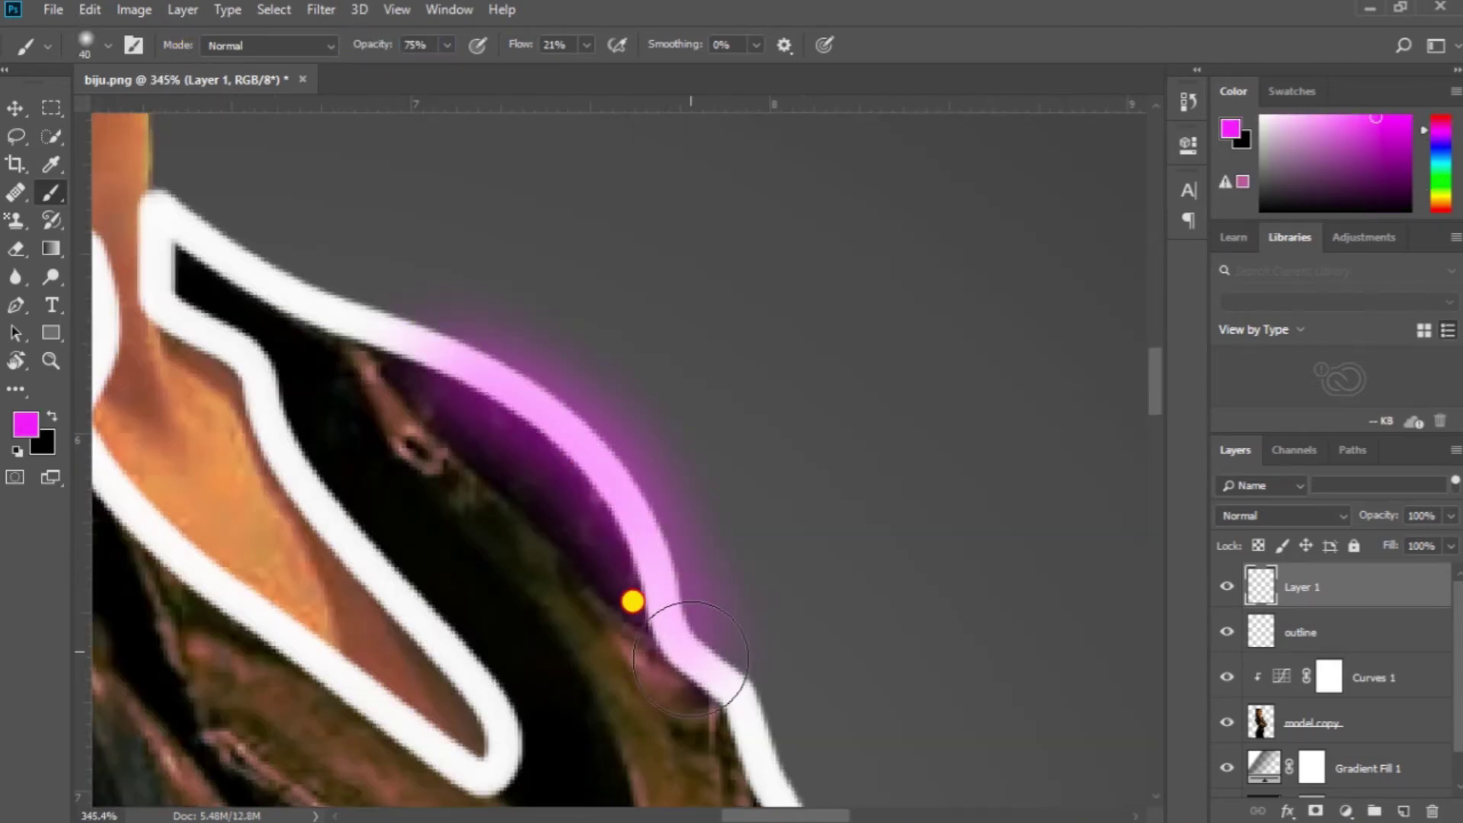
pyautogui.hotkey('ctrl', 'z')
# Step: Try a dark red glow along the jacket's front outline in place of the magenta
pyautogui.click(1441, 116)
pyautogui.click(1388, 134)
pyautogui.click(1391, 147)
pyautogui.moveTo(385, 320); pyautogui.dragTo(676, 653)
pyautogui.scroll(-3, 361, 285)
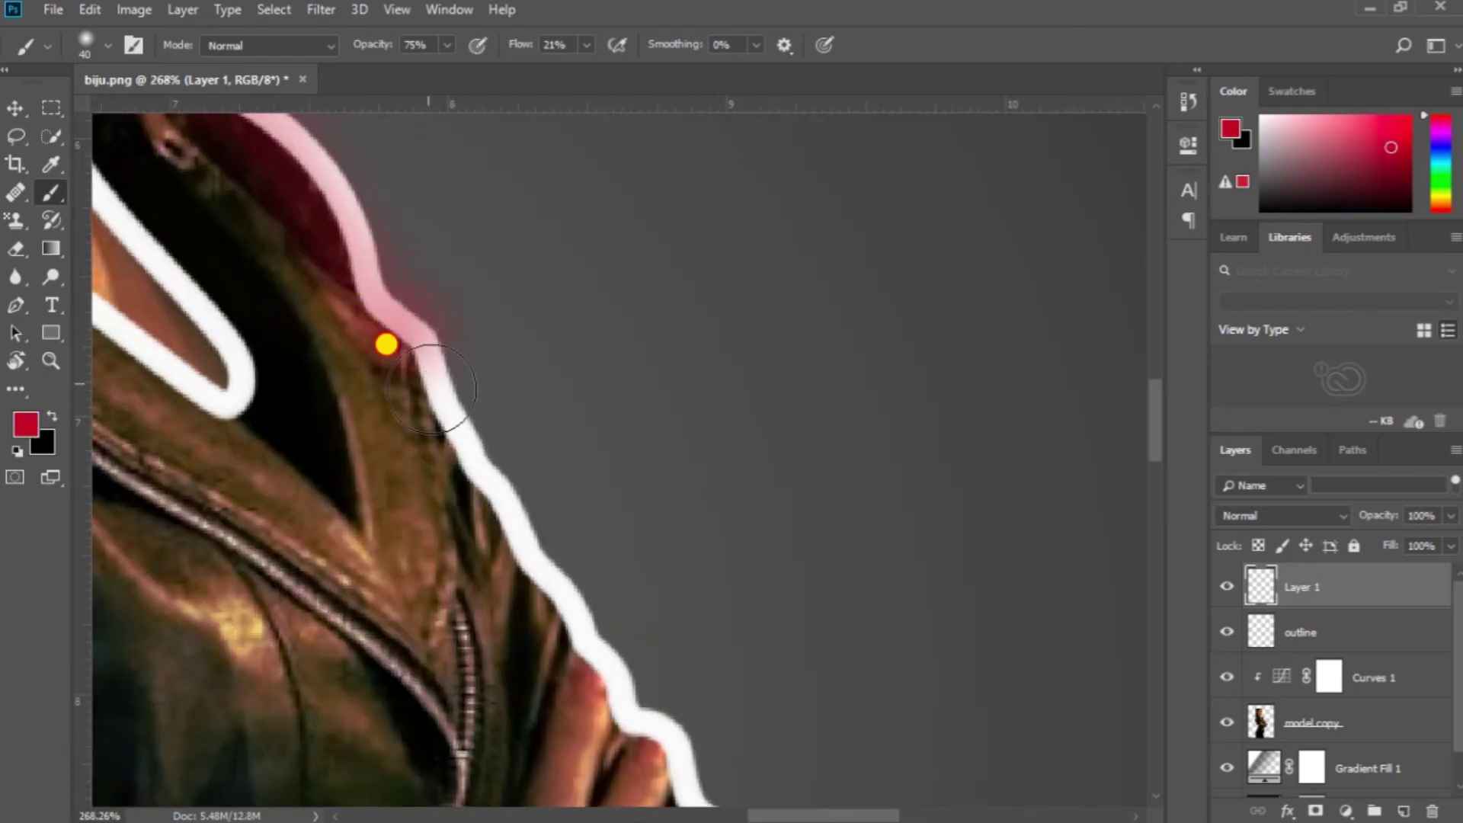
pyautogui.scroll(-10, 620, 355)
pyautogui.hotkey('ctrl', 'z')
pyautogui.hotkey('ctrl', 'z')
# Step: Undo the test glow strokes and set the Brush colour back to bright magenta
pyautogui.click(1363, 118)
pyautogui.click(1446, 131)
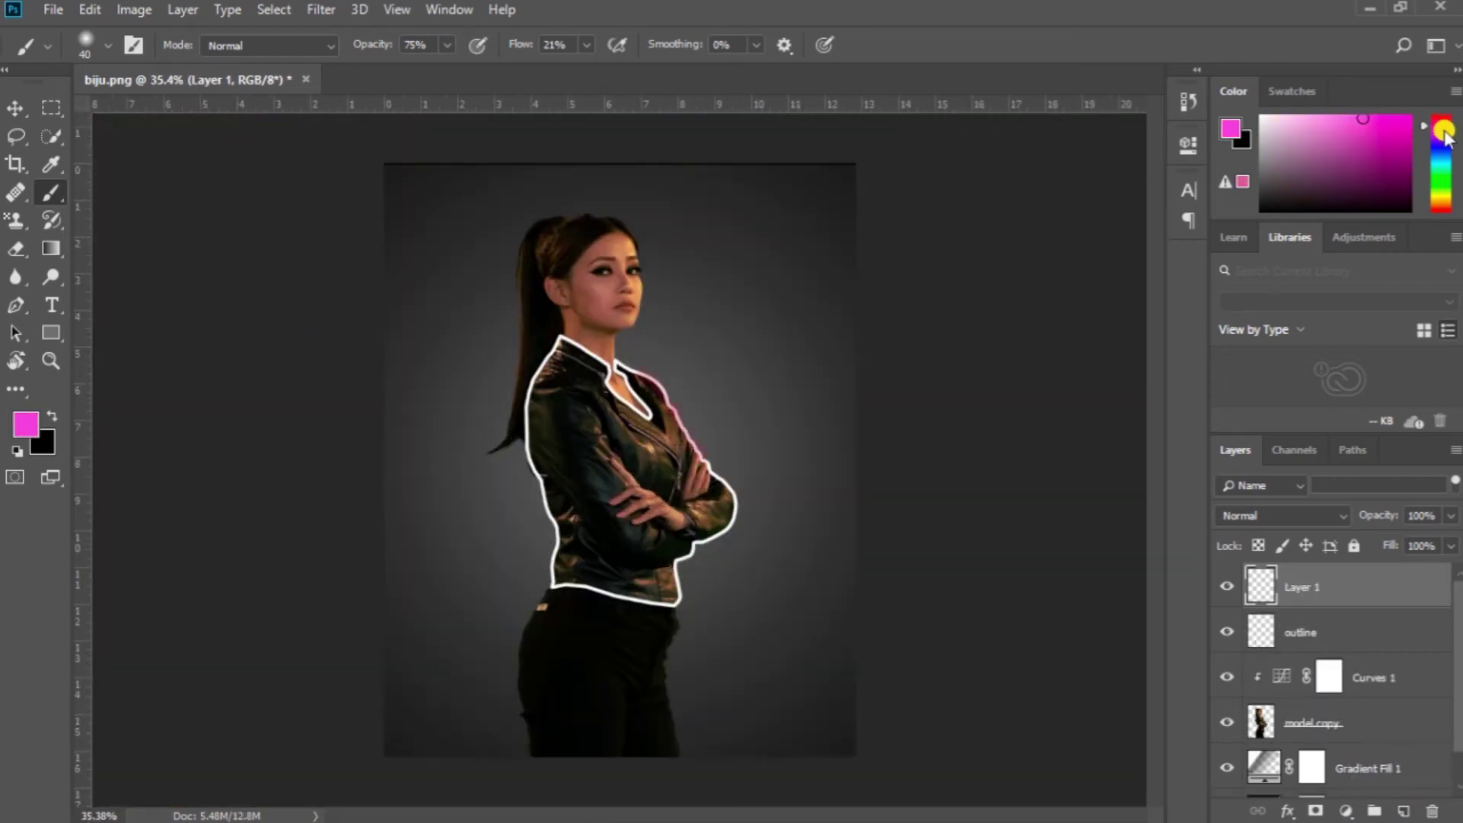
pyautogui.hotkey('ctrl', 'z')
pyautogui.hotkey('ctrl', 'z')
pyautogui.scroll(6, 663, 381)
pyautogui.moveTo(525, 293); pyautogui.dragTo(696, 490)
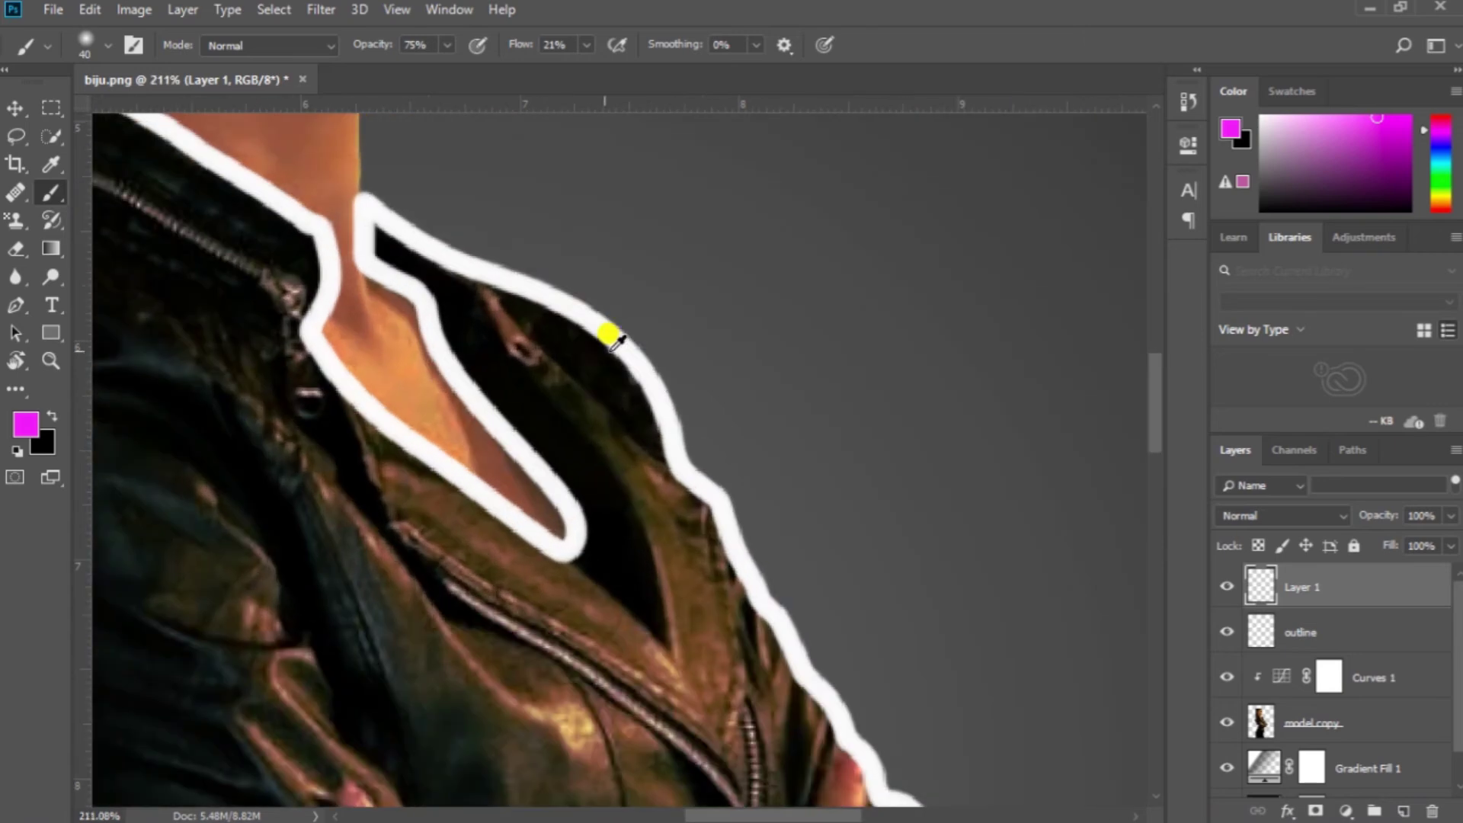
pyautogui.hotkey('ctrl', 'z')
# Step: Set the brush opacity to 100% and paint a soft magenta glow along the whole jacket outline on Layer 1
pyautogui.moveTo(506, 289); pyautogui.dragTo(614, 350)
pyautogui.scroll(2, 614, 350)
pyautogui.press('0')
pyautogui.moveTo(500, 313)
pyautogui.mouseDown()
pyautogui.moveTo(692, 554)
pyautogui.moveTo(697, 762)
pyautogui.mouseUp()
pyautogui.scroll(-10, 648, 446)
pyautogui.moveTo(634, 422); pyautogui.dragTo(625, 76)
pyautogui.moveTo(668, 364)
pyautogui.mouseDown()
pyautogui.moveTo(196, 376)
pyautogui.moveTo(767, 465)
pyautogui.mouseUp()
pyautogui.moveTo(769, 469)
pyautogui.mouseDown()
pyautogui.moveTo(487, 411)
pyautogui.moveTo(506, 164)
pyautogui.mouseUp()
pyautogui.moveTo(506, 168); pyautogui.dragTo(484, 511)
pyautogui.moveTo(489, 507); pyautogui.dragTo(381, 152)
pyautogui.moveTo(391, 250); pyautogui.dragTo(415, 641)
pyautogui.moveTo(413, 622)
pyautogui.mouseDown()
pyautogui.moveTo(484, 200)
pyautogui.moveTo(393, 516)
pyautogui.mouseUp()
pyautogui.moveTo(375, 542)
pyautogui.mouseDown()
pyautogui.moveTo(516, 304)
pyautogui.moveTo(785, 465)
pyautogui.moveTo(813, 507)
pyautogui.mouseUp()
pyautogui.hotkey('ctrl', 'z')
pyautogui.moveTo(852, 560)
pyautogui.mouseDown()
pyautogui.moveTo(670, 392)
pyautogui.moveTo(778, 587)
pyautogui.mouseUp()
pyautogui.moveTo(594, 263); pyautogui.dragTo(808, 359)
pyautogui.hotkey('ctrl', '0')
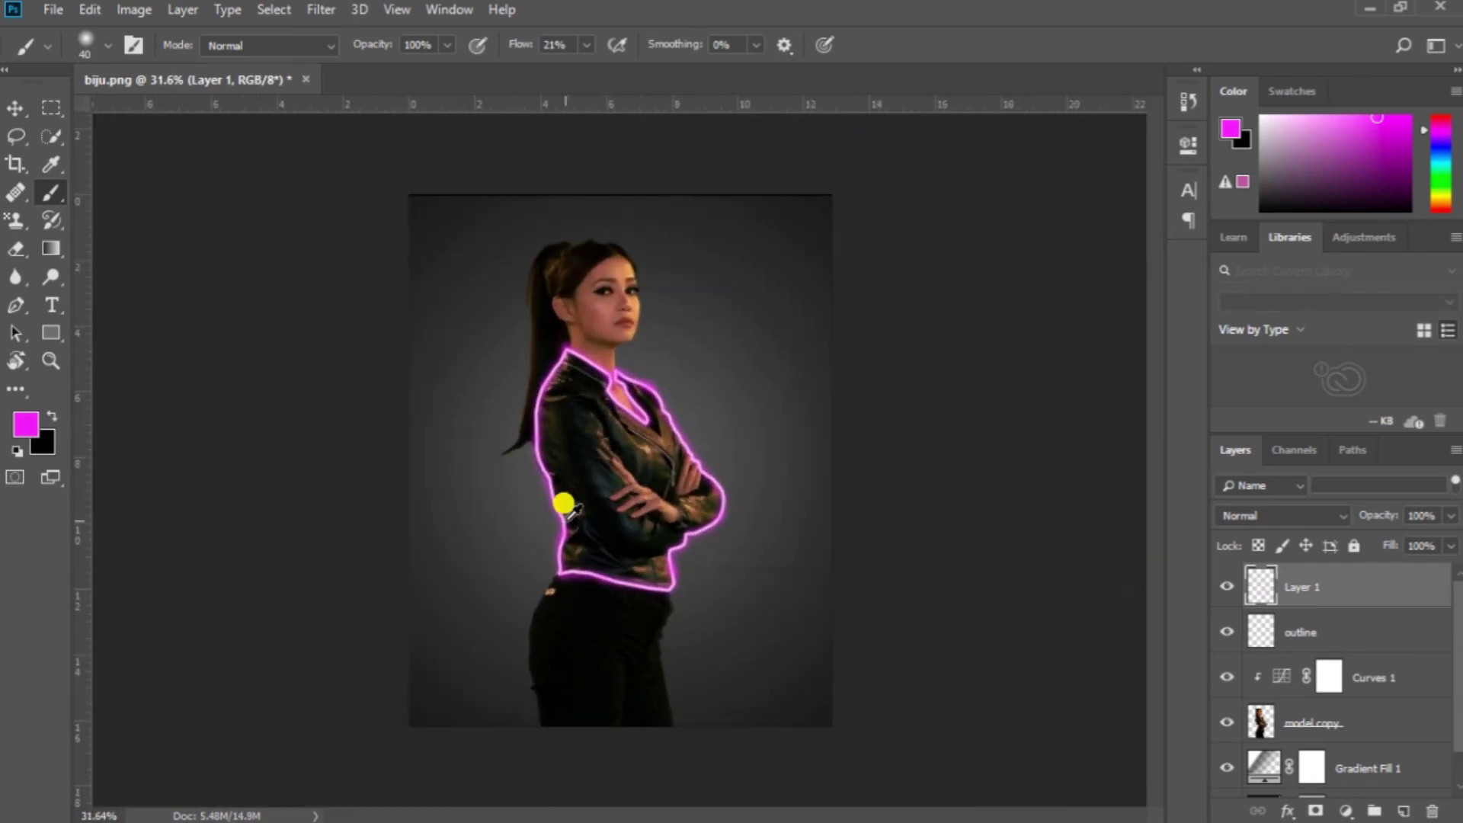
# Step: Add a new layer and paint a wider glow around the jacket with the Brush at 150 px and 40% opacity
pyautogui.click(1403, 811)
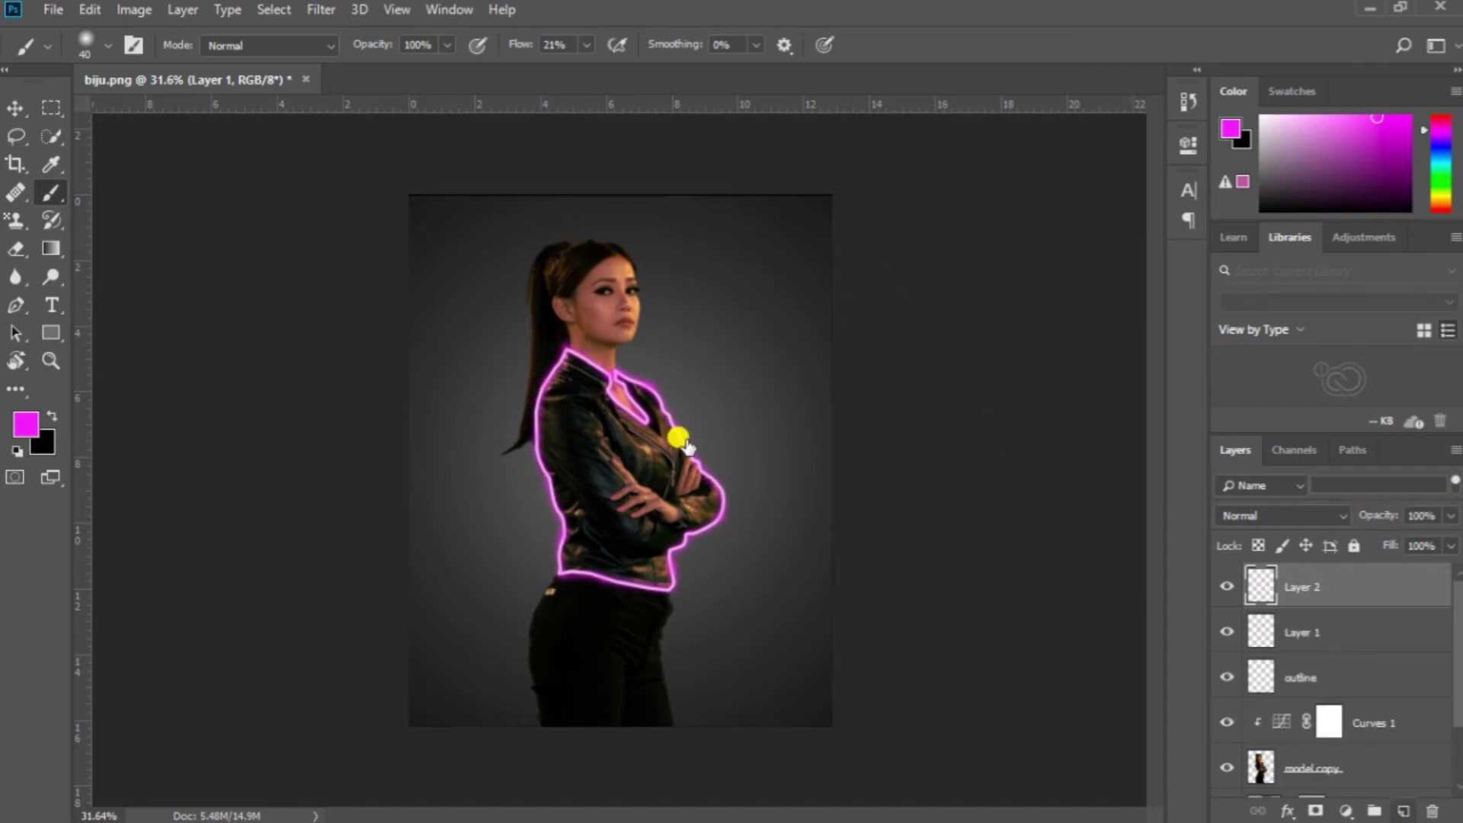
pyautogui.scroll(4, 680, 435)
pyautogui.press(']')
pyautogui.press(']')
pyautogui.moveTo(671, 440)
pyautogui.mouseDown()
pyautogui.moveTo(705, 622)
pyautogui.moveTo(655, 704)
pyautogui.moveTo(528, 709)
pyautogui.moveTo(417, 679)
pyautogui.moveTo(423, 558)
pyautogui.moveTo(380, 440)
pyautogui.moveTo(401, 299)
pyautogui.moveTo(465, 219)
pyautogui.moveTo(431, 249)
pyautogui.moveTo(526, 308)
pyautogui.moveTo(572, 386)
pyautogui.moveTo(559, 297)
pyautogui.mouseUp()
pyautogui.press(']')
pyautogui.press(']')
pyautogui.press(']')
pyautogui.press(']')
pyautogui.press(']')
pyautogui.press(']')
pyautogui.press('4')
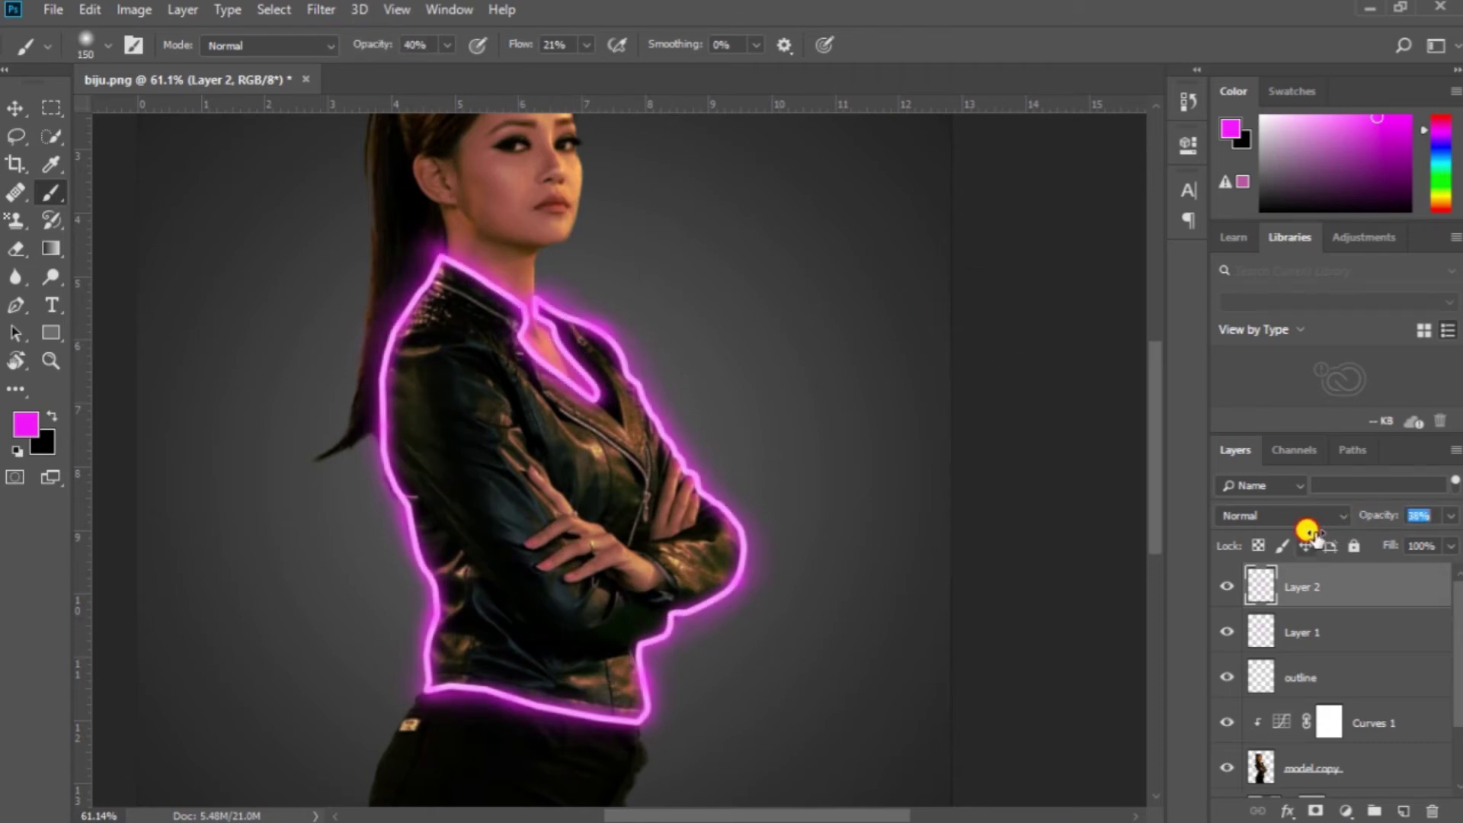
# Step: Set Layer 2 to Linear Dodge (Add) at 50% opacity and add a new layer above it
pyautogui.click(1288, 516)
pyautogui.click(1333, 267)
pyautogui.moveTo(1395, 516)
pyautogui.mouseDown()
pyautogui.moveTo(1369, 515)
pyautogui.moveTo(1392, 516)
pyautogui.mouseUp()
pyautogui.click(1404, 811)
pyautogui.moveTo(644, 231); pyautogui.dragTo(704, 301)
pyautogui.scroll(1, 699, 295)
# Step: Soften the excess glow around the collar and neck on Layers 2 and 1 with a 90 px Eraser at 37% opacity
pyautogui.click(1303, 632)
pyautogui.rightClick(16, 250)
pyautogui.click(107, 248)
pyautogui.press(']')
pyautogui.moveTo(282, 46); pyautogui.dragTo(286, 46)
pyautogui.press(']')
pyautogui.click(477, 330)
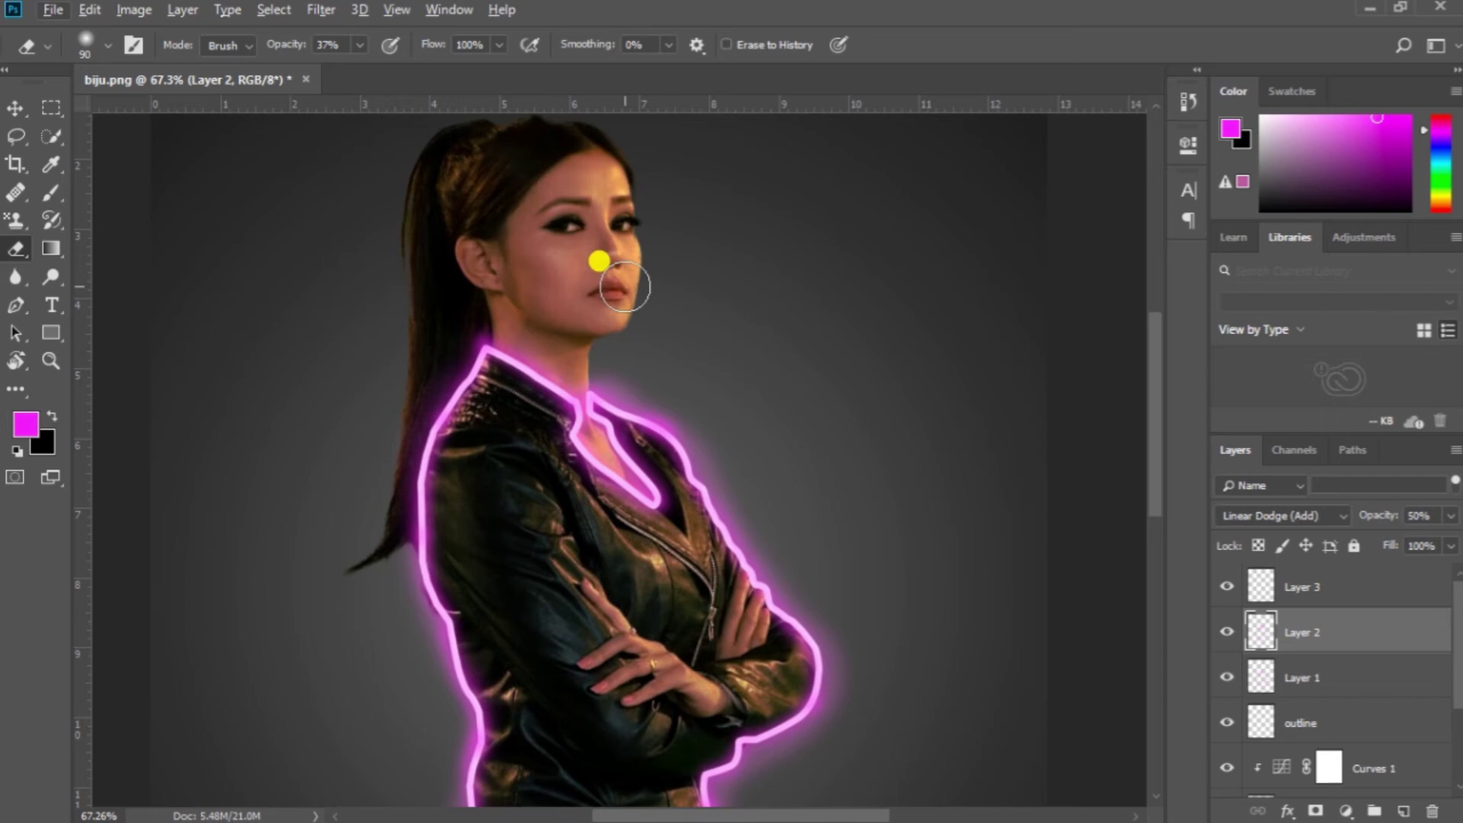
pyautogui.scroll(-1, 751, 398)
pyautogui.moveTo(537, 454); pyautogui.dragTo(604, 346)
pyautogui.scroll(2, 603, 347)
pyautogui.click(1346, 681)
pyautogui.scroll(10, 574, 205)
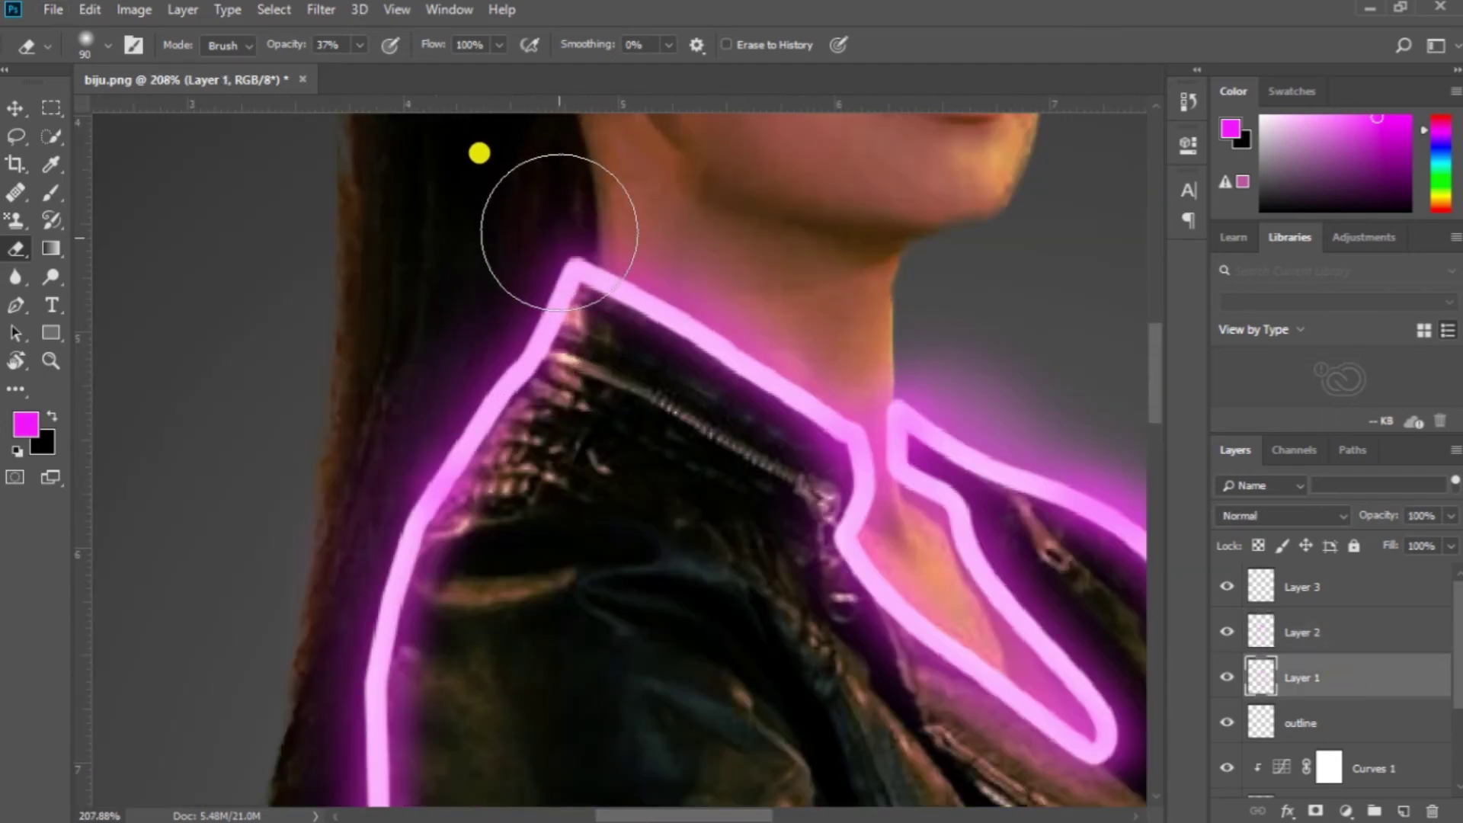
pyautogui.scroll(-9, 529, 248)
pyautogui.scroll(1, 529, 248)
pyautogui.click(1303, 587)
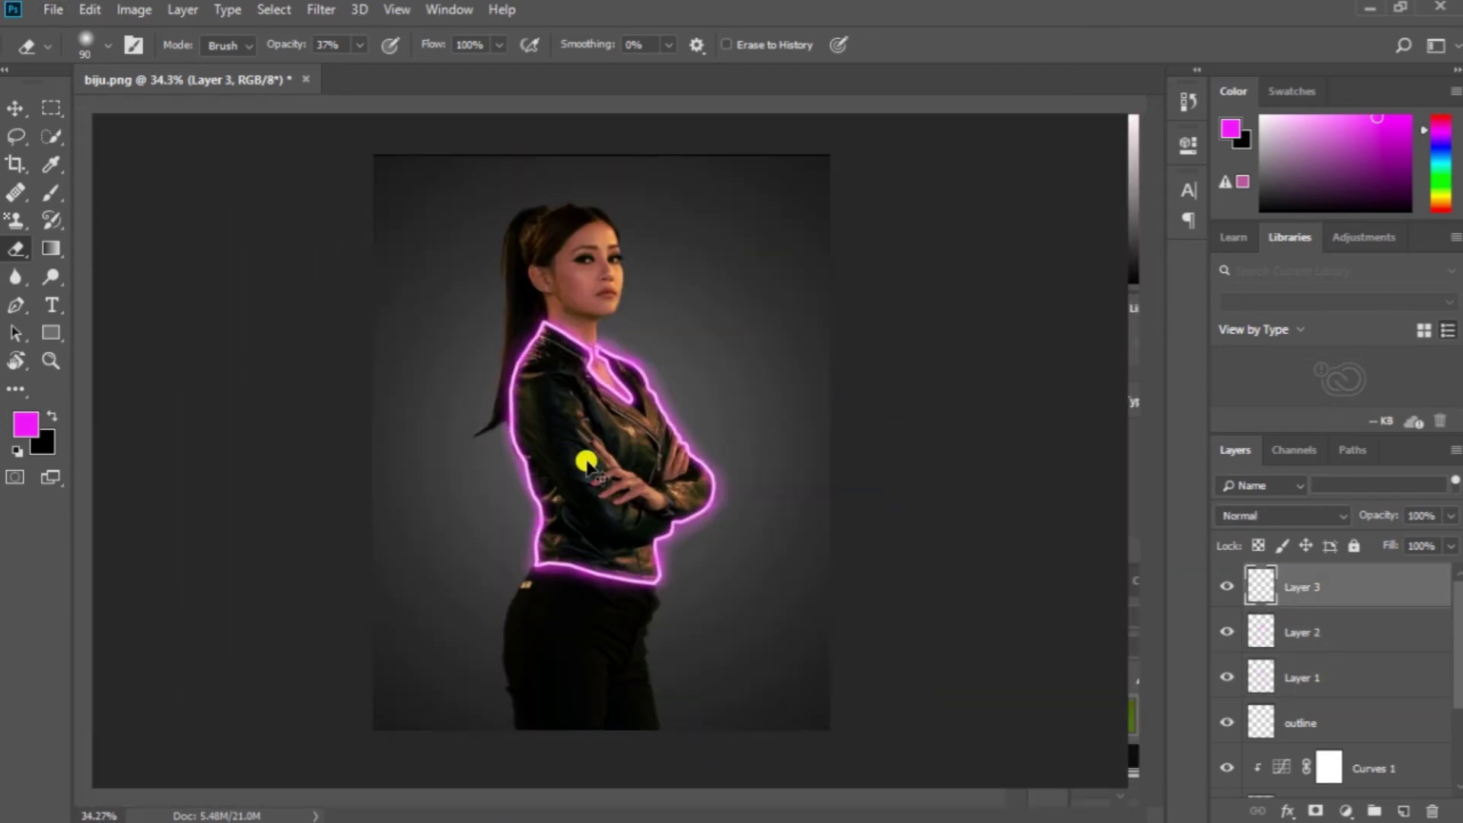
pyautogui.hotkey('alt', '[')
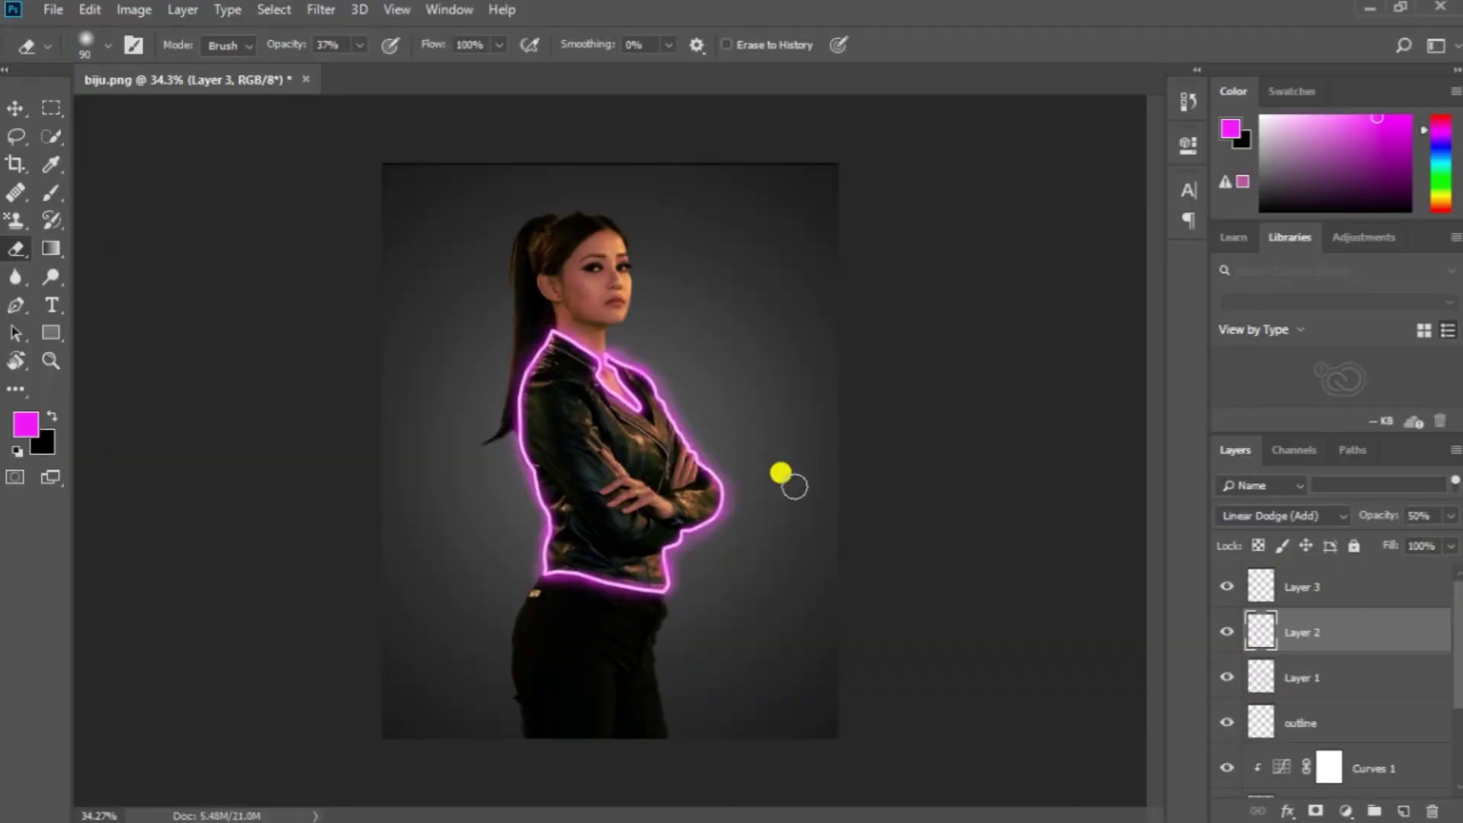
pyautogui.hotkey('ctrl', 'shift', 'r')
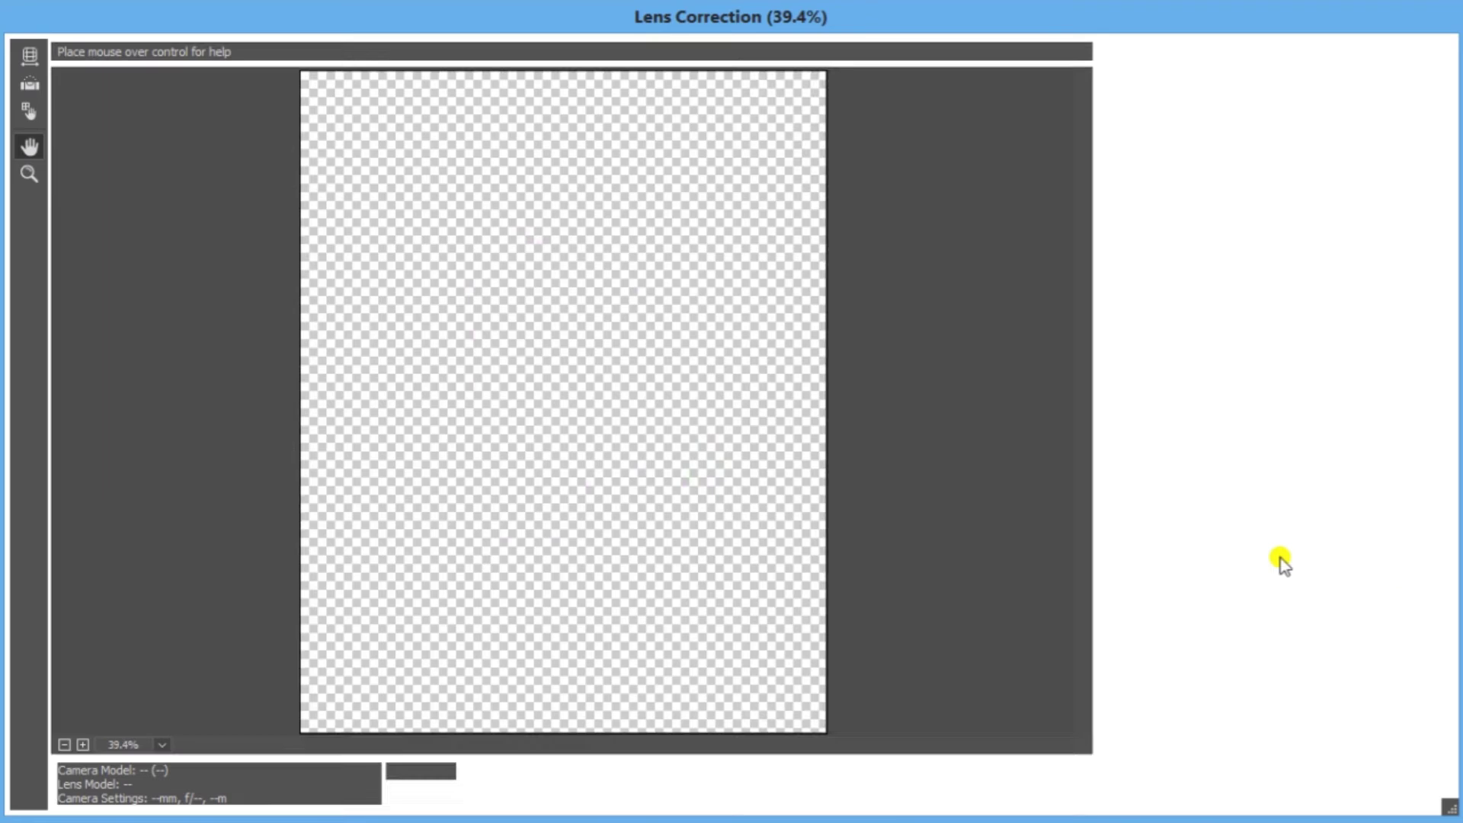
pyautogui.click(1277, 99)
# Step: Paint a faint magenta reflection down the jacket sleeve on Layer 3 with a 45 px Brush at 17% opacity
pyautogui.click(1338, 583)
pyautogui.rightClick(51, 192)
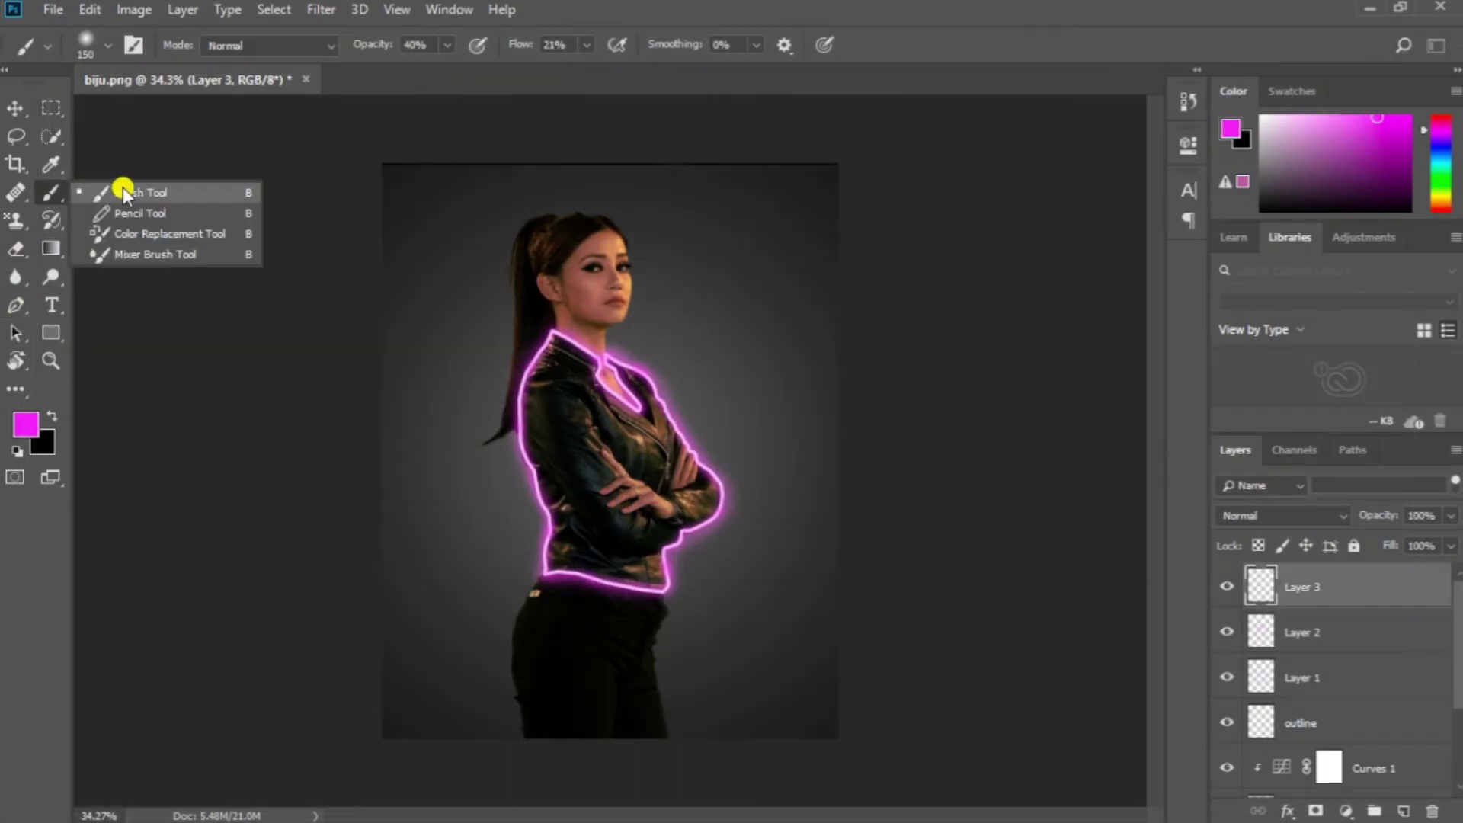
pyautogui.click(122, 190)
pyautogui.scroll(3, 529, 457)
pyautogui.scroll(1, 506, 425)
pyautogui.press('[')
pyautogui.press('[')
pyautogui.press('[')
pyautogui.press('[')
pyautogui.press('[')
pyautogui.press('[')
pyautogui.press('[')
pyautogui.press('[')
pyautogui.moveTo(555, 456); pyautogui.dragTo(643, 601)
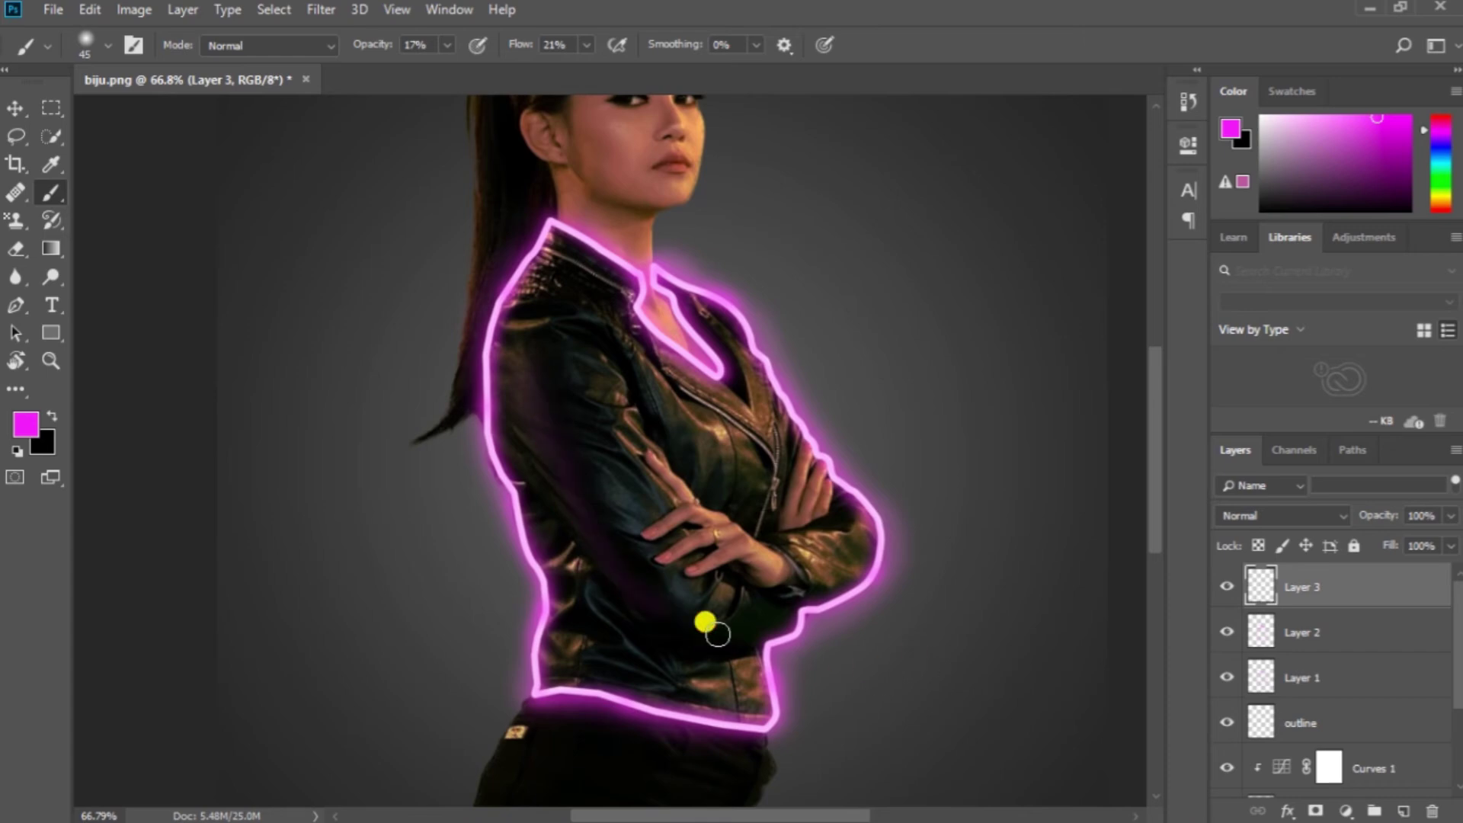
# Step: Brush more magenta light over the jacket's back and lower edge at 70 to 80 px and reduce Layer 3's opacity
pyautogui.scroll(5, 732, 571)
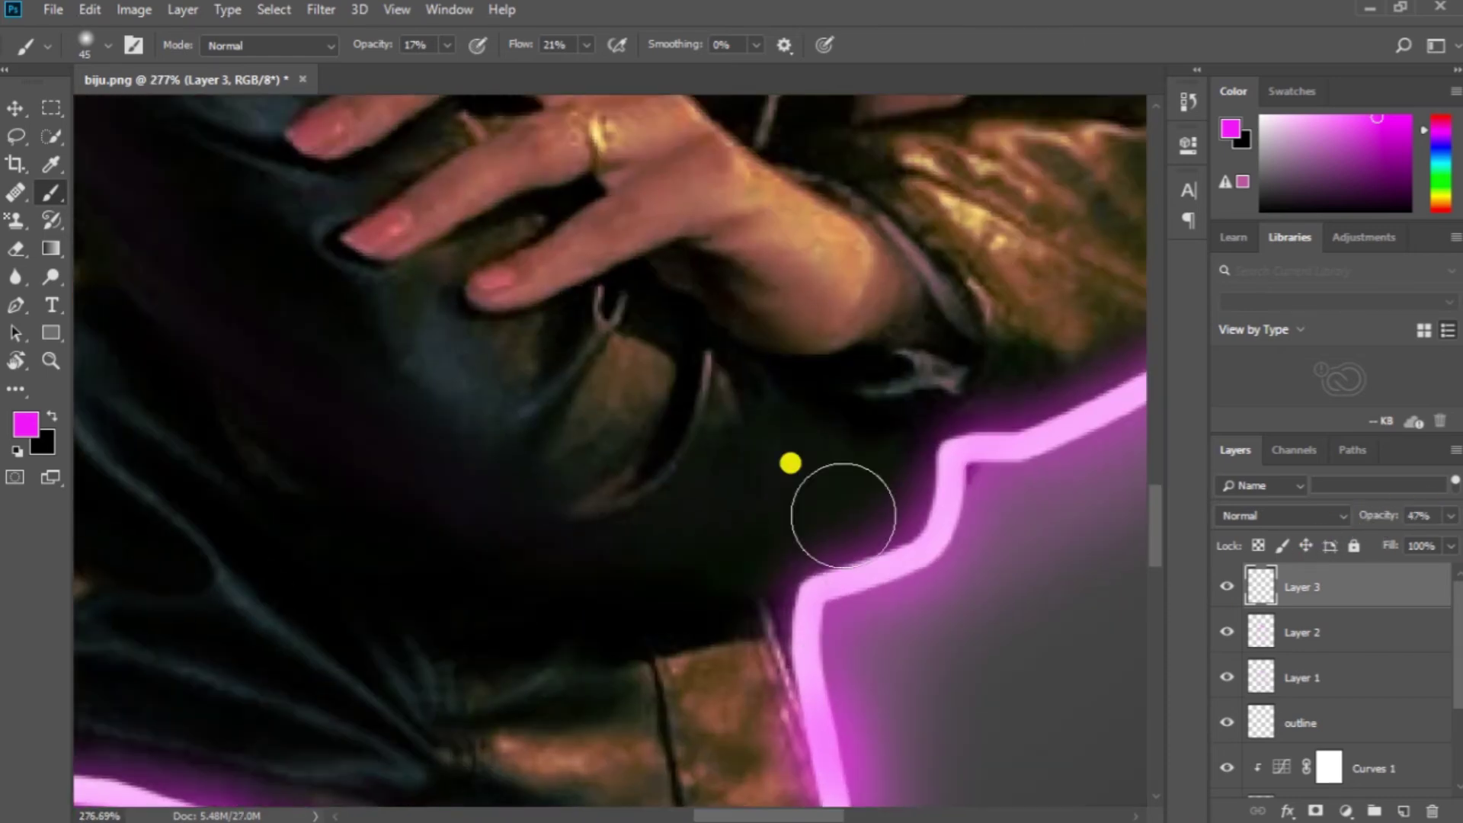
pyautogui.scroll(-7, 808, 450)
pyautogui.scroll(3, 788, 490)
pyautogui.press(']')
pyautogui.press(']')
pyautogui.press(']')
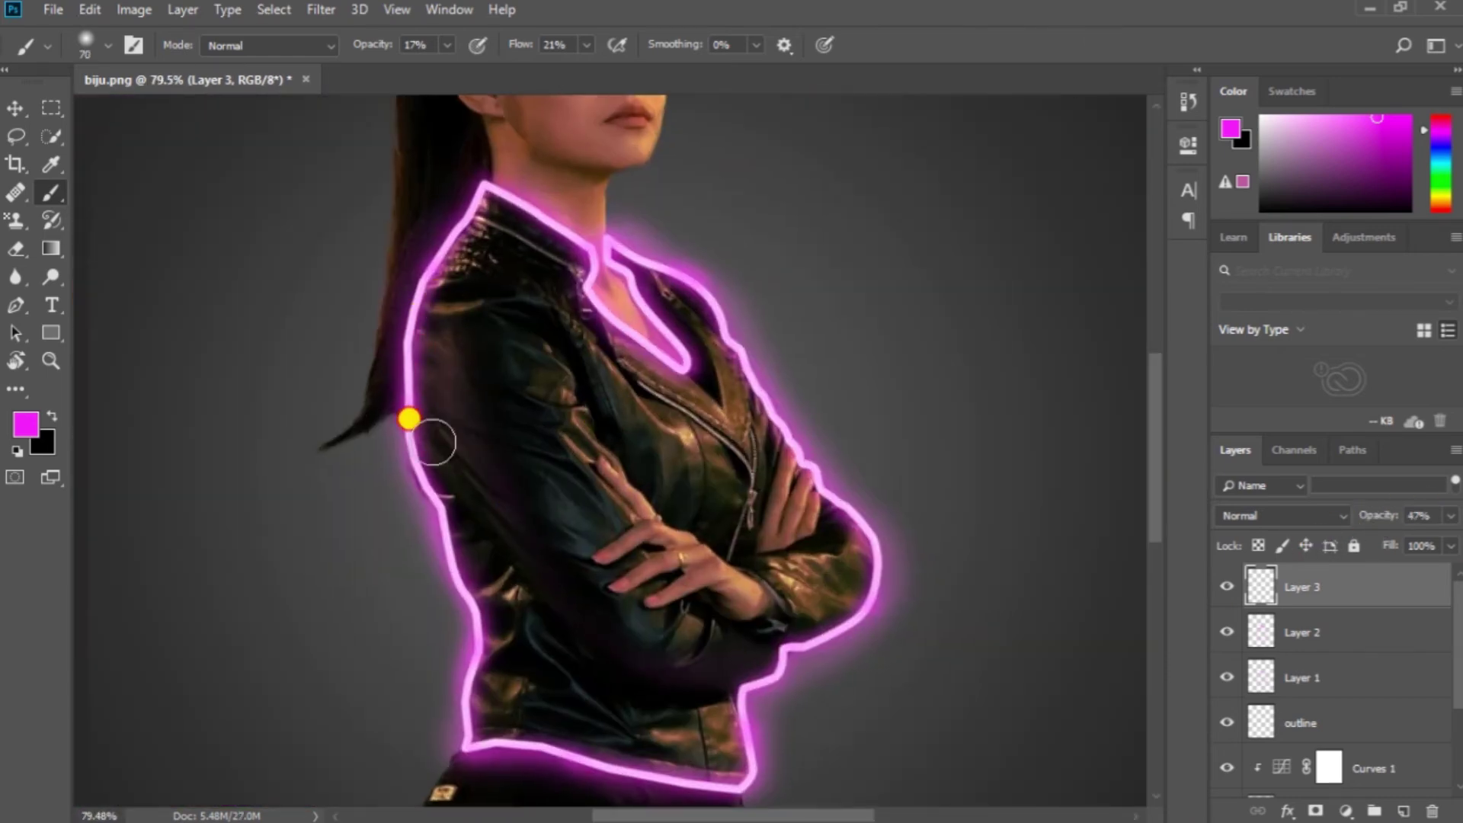
pyautogui.moveTo(473, 670)
pyautogui.mouseDown()
pyautogui.moveTo(564, 713)
pyautogui.moveTo(693, 705)
pyautogui.moveTo(562, 656)
pyautogui.moveTo(401, 327)
pyautogui.moveTo(510, 587)
pyautogui.moveTo(513, 540)
pyautogui.moveTo(425, 396)
pyautogui.mouseUp()
pyautogui.press(']')
pyautogui.press(']')
pyautogui.press(']')
pyautogui.press(']')
pyautogui.press('[')
pyautogui.press('[')
pyautogui.press('[')
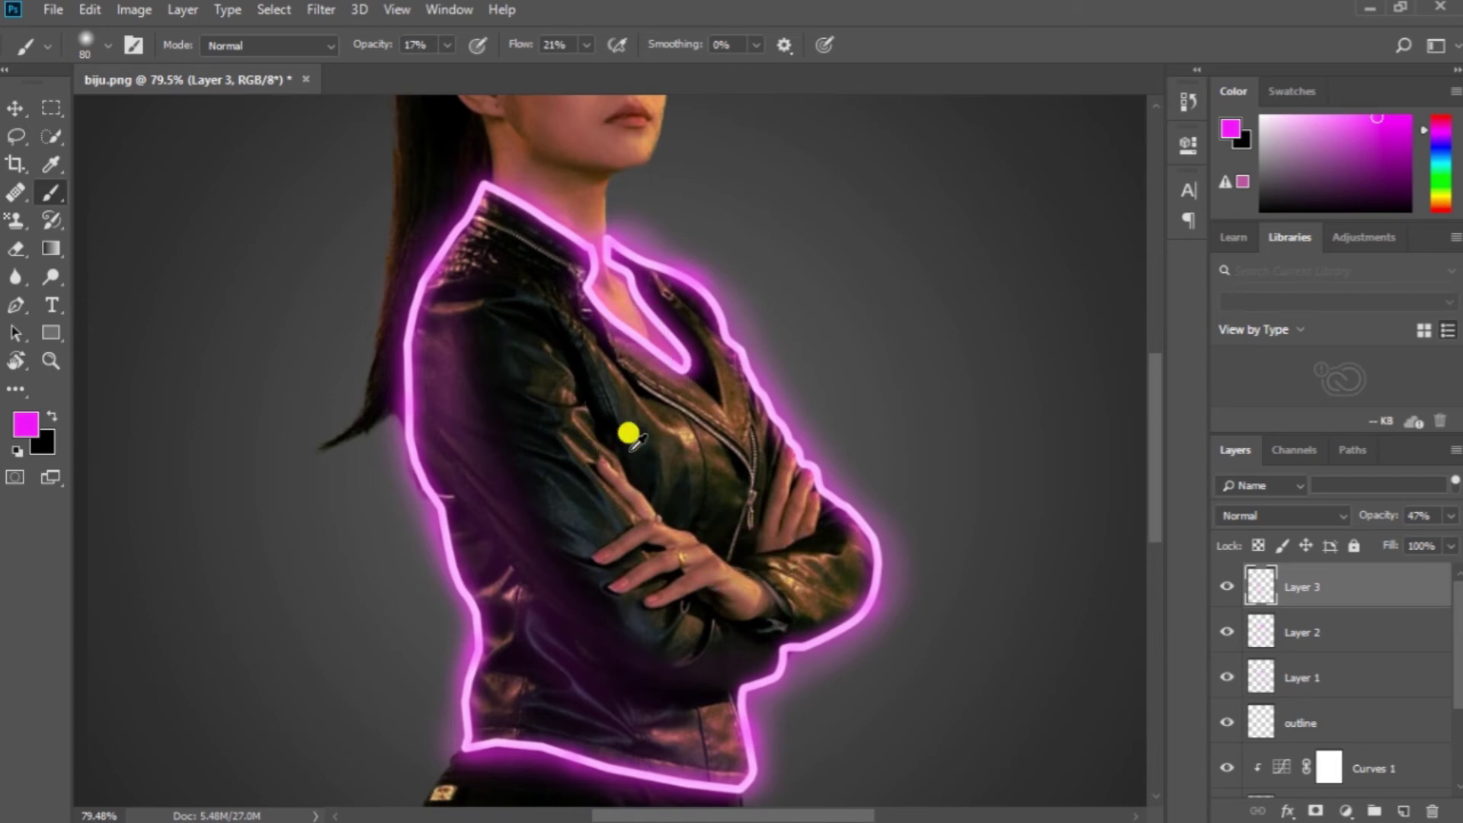
pyautogui.scroll(-4, 618, 465)
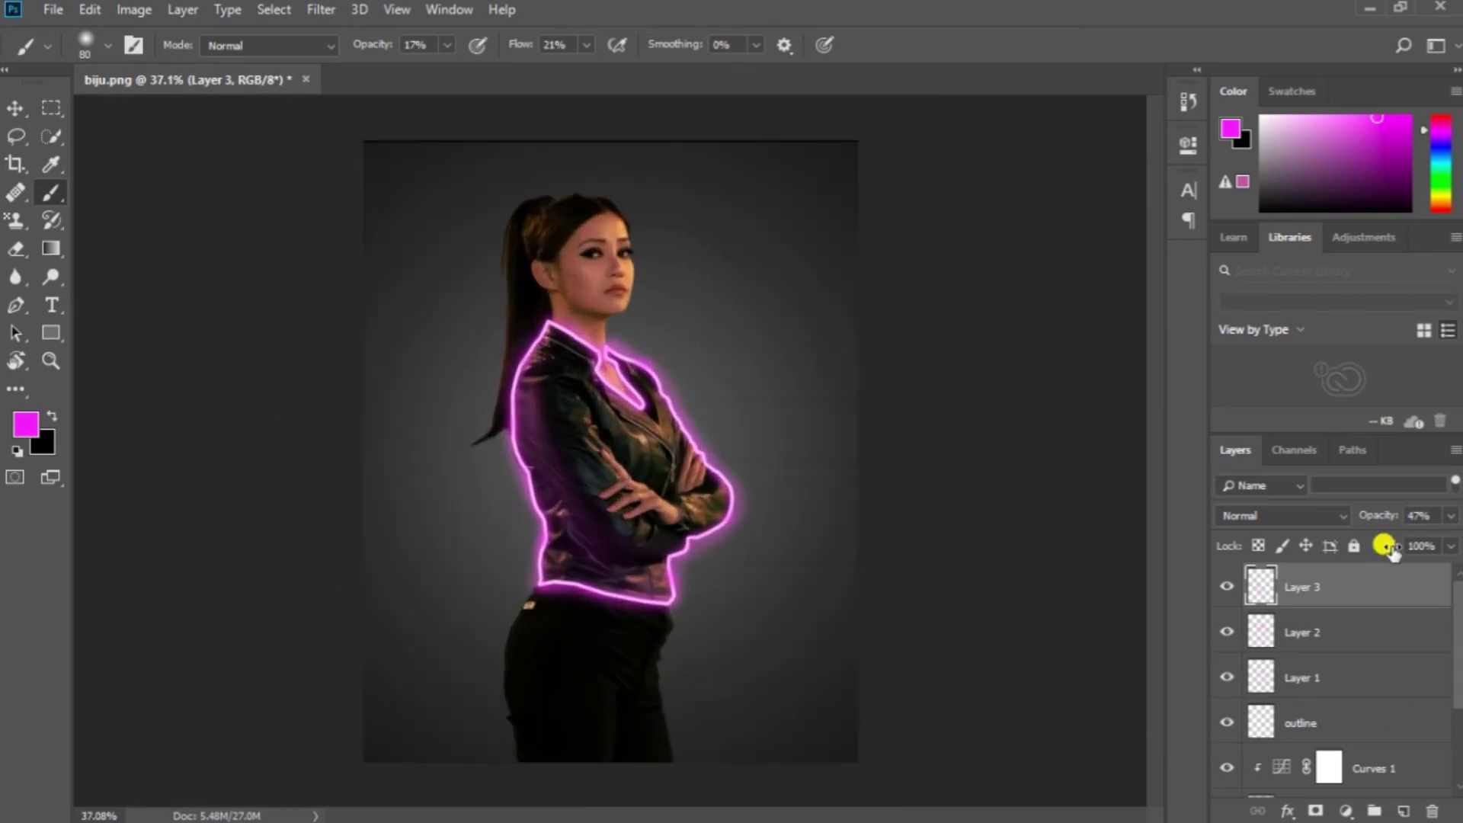
pyautogui.moveTo(1372, 525); pyautogui.dragTo(1365, 526)
# Step: Shrink the Brush to 9 px and add a new layer above Layer 3 for the face reflections
pyautogui.scroll(9, 561, 221)
pyautogui.press('[')
pyautogui.press('[')
pyautogui.press('[')
pyautogui.press('[')
pyautogui.press('[')
pyautogui.press('[')
pyautogui.press('[')
pyautogui.press('[')
pyautogui.press('[')
pyautogui.press('[')
pyautogui.hotkey('ctrl', 'shift', 'alt', 'n')
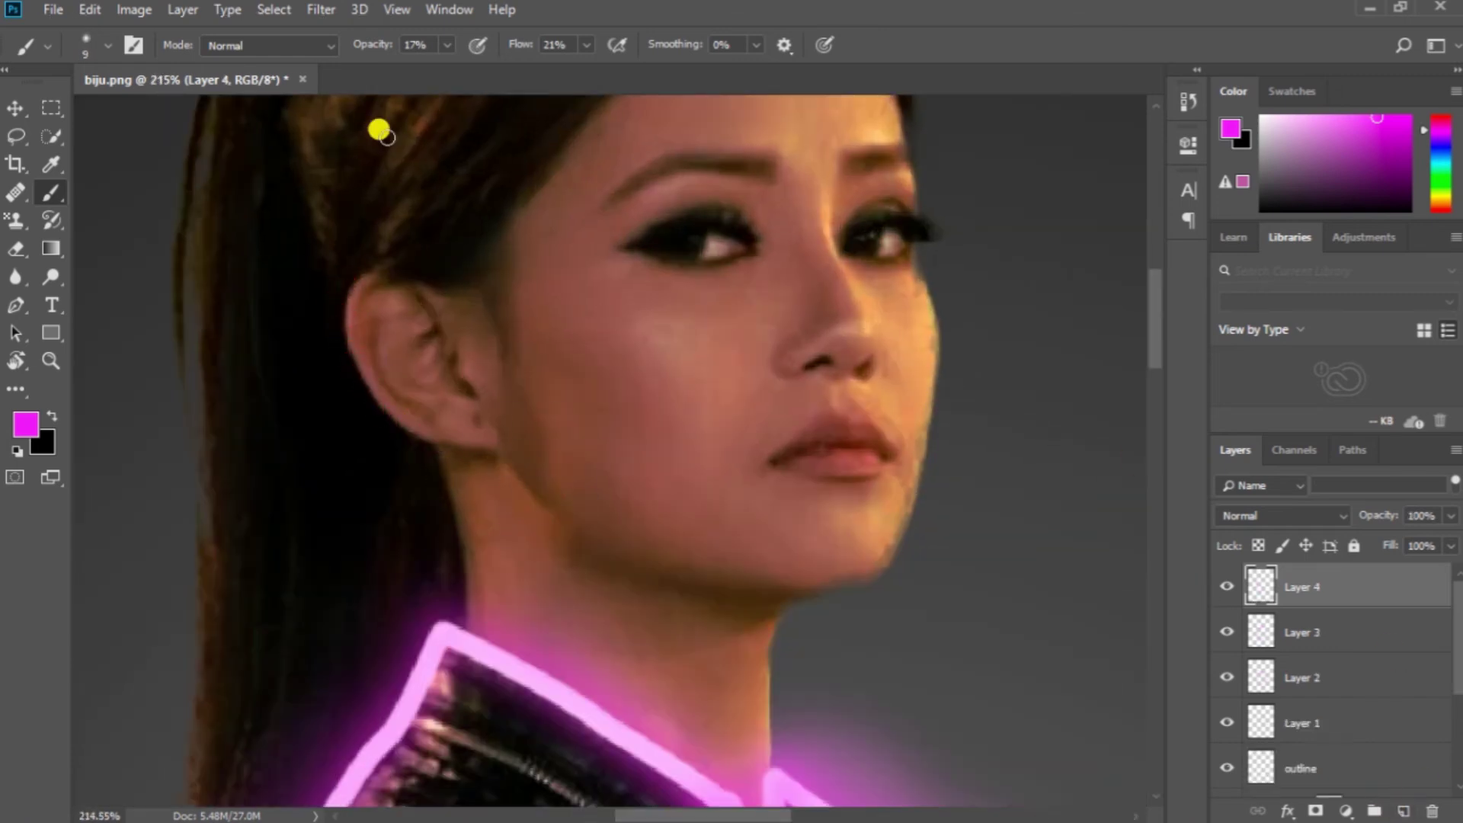
# Step: Paint faint magenta light on the ear, cheek and jaw with a 40–45 px Brush at 11% opacity, and set Layer 4's opacity to 77%
pyautogui.moveTo(377, 45); pyautogui.dragTo(362, 51)
pyautogui.press(']')
pyautogui.press(']')
pyautogui.press(']')
pyautogui.moveTo(424, 327); pyautogui.dragTo(446, 362)
pyautogui.scroll(-8, 720, 473)
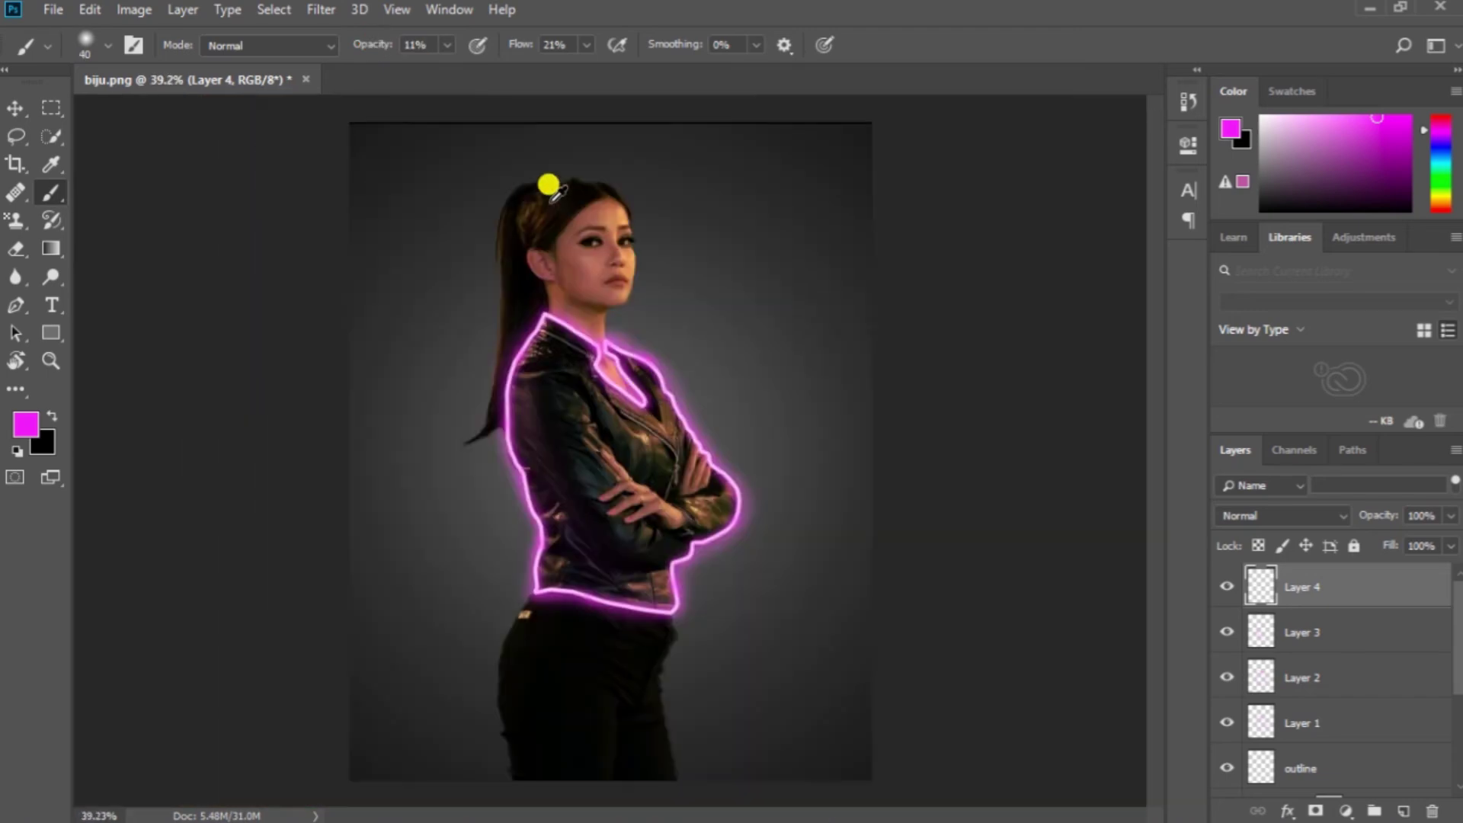
pyautogui.scroll(5, 504, 346)
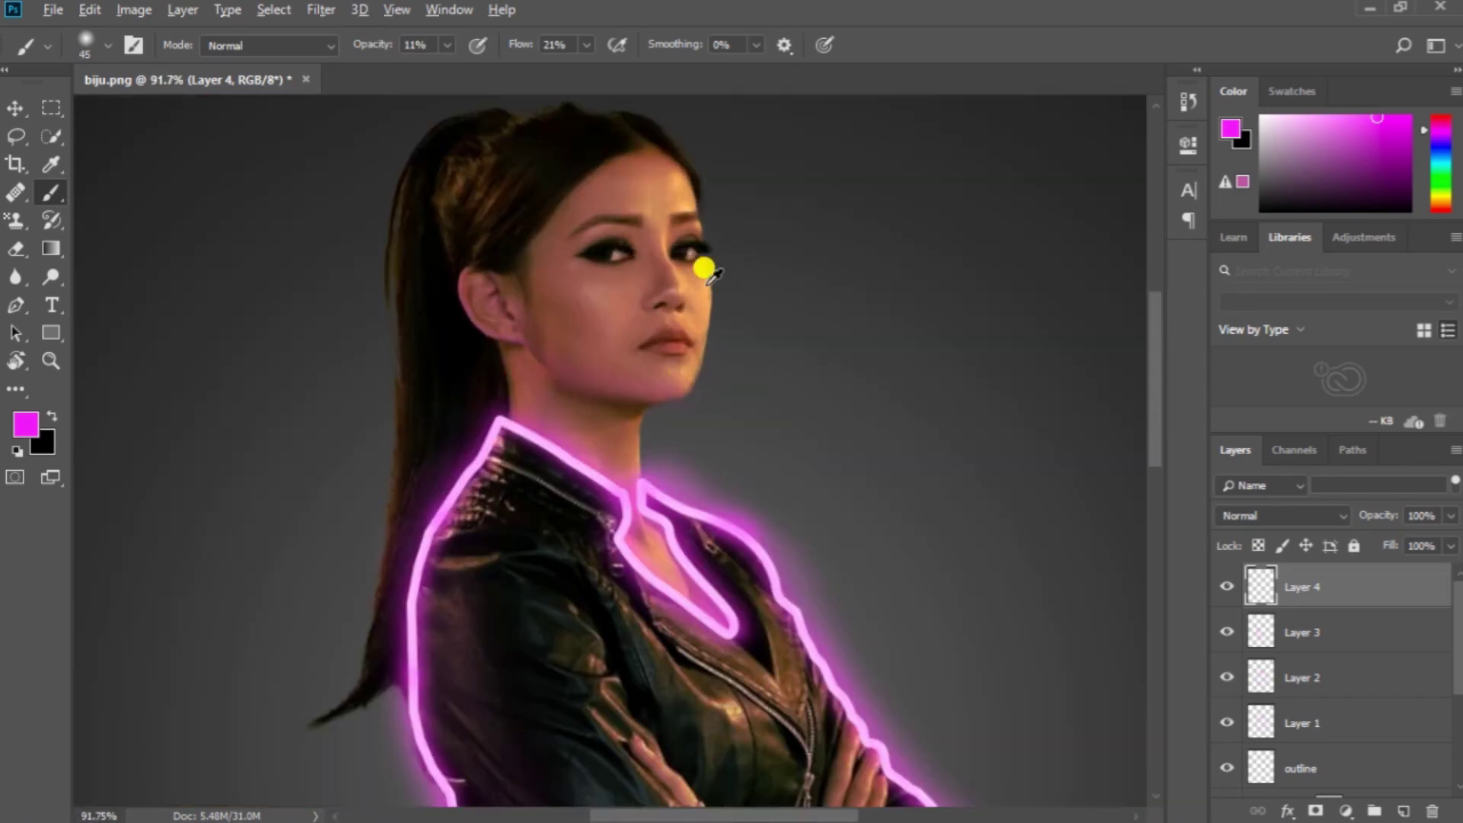
pyautogui.scroll(-3, 708, 270)
pyautogui.scroll(3, 496, 287)
pyautogui.scroll(-3, 496, 287)
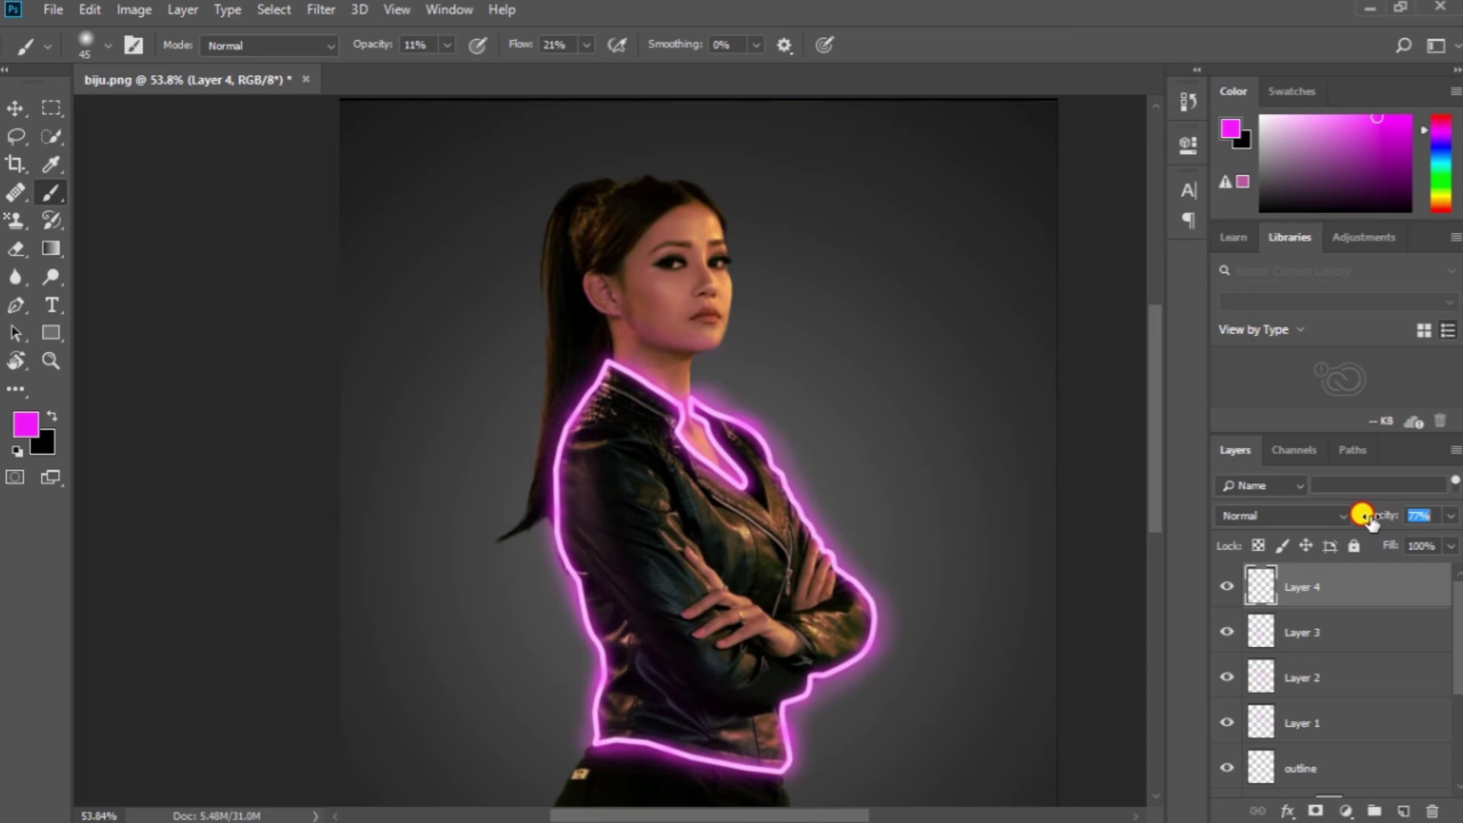
# Step: Tint the crossed hands and wrist with the same faint magenta light on Layer 4
pyautogui.scroll(5, 669, 620)
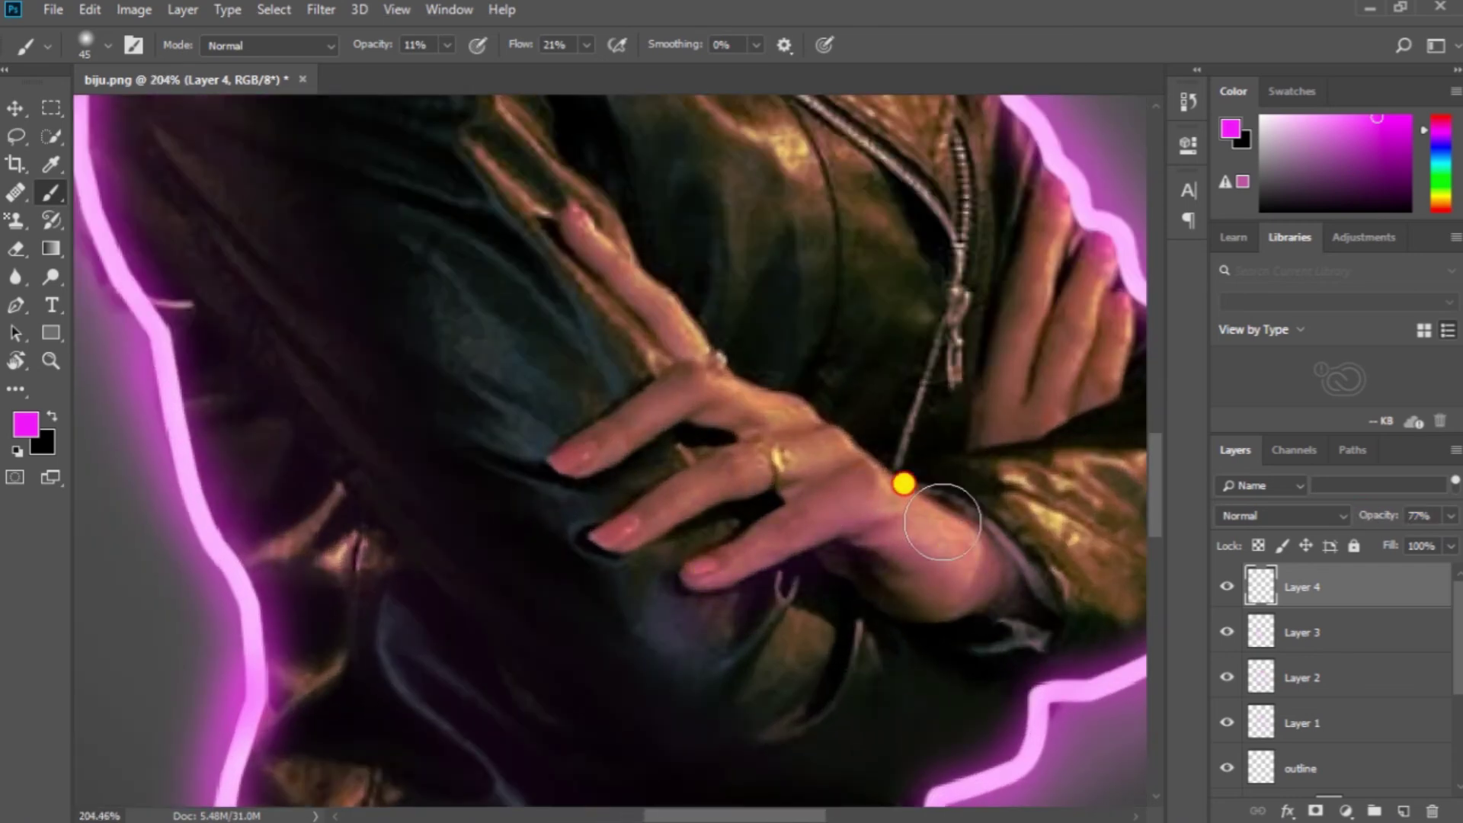
pyautogui.scroll(-5, 876, 507)
pyautogui.scroll(3, 843, 457)
pyautogui.scroll(-2, 730, 478)
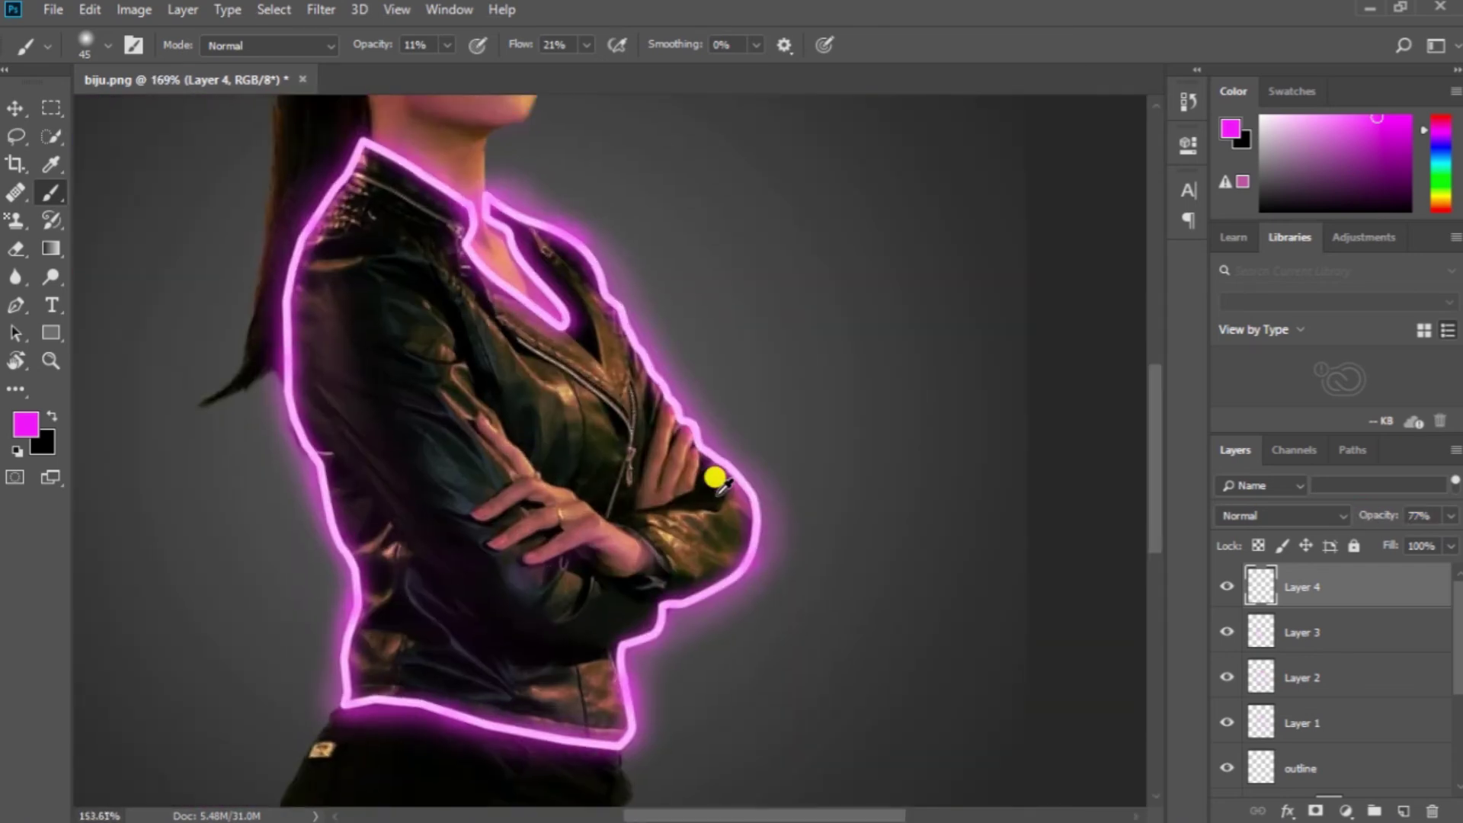
# Step: Erase the parts of the outline layer that cover the fingertips with a small soft Eraser at 100% opacity
pyautogui.scroll(6, 730, 478)
pyautogui.click(1296, 755)
pyautogui.press('[')
pyautogui.press('[')
pyautogui.press('[')
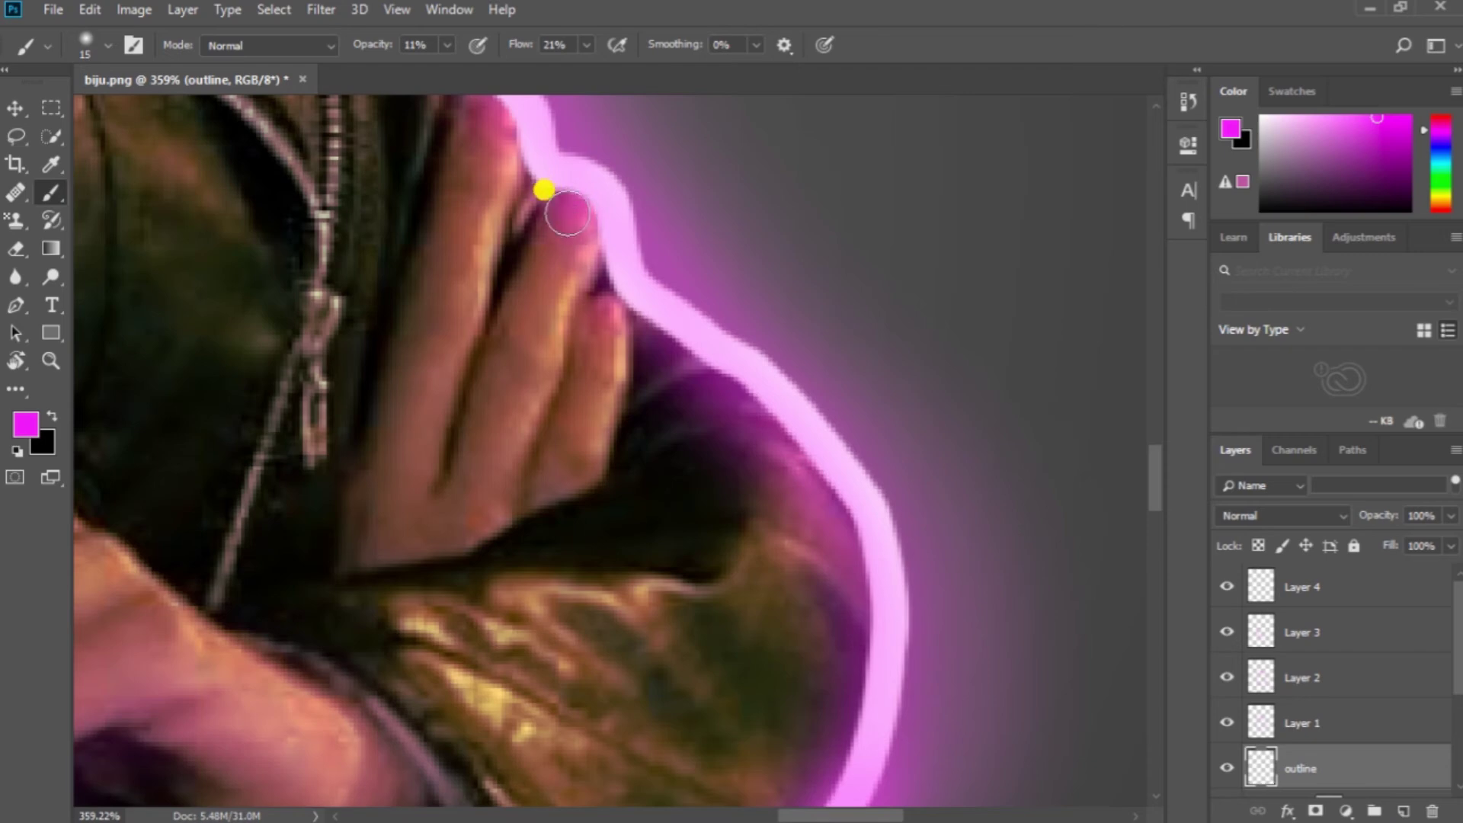
pyautogui.click(1227, 769)
pyautogui.click(1227, 768)
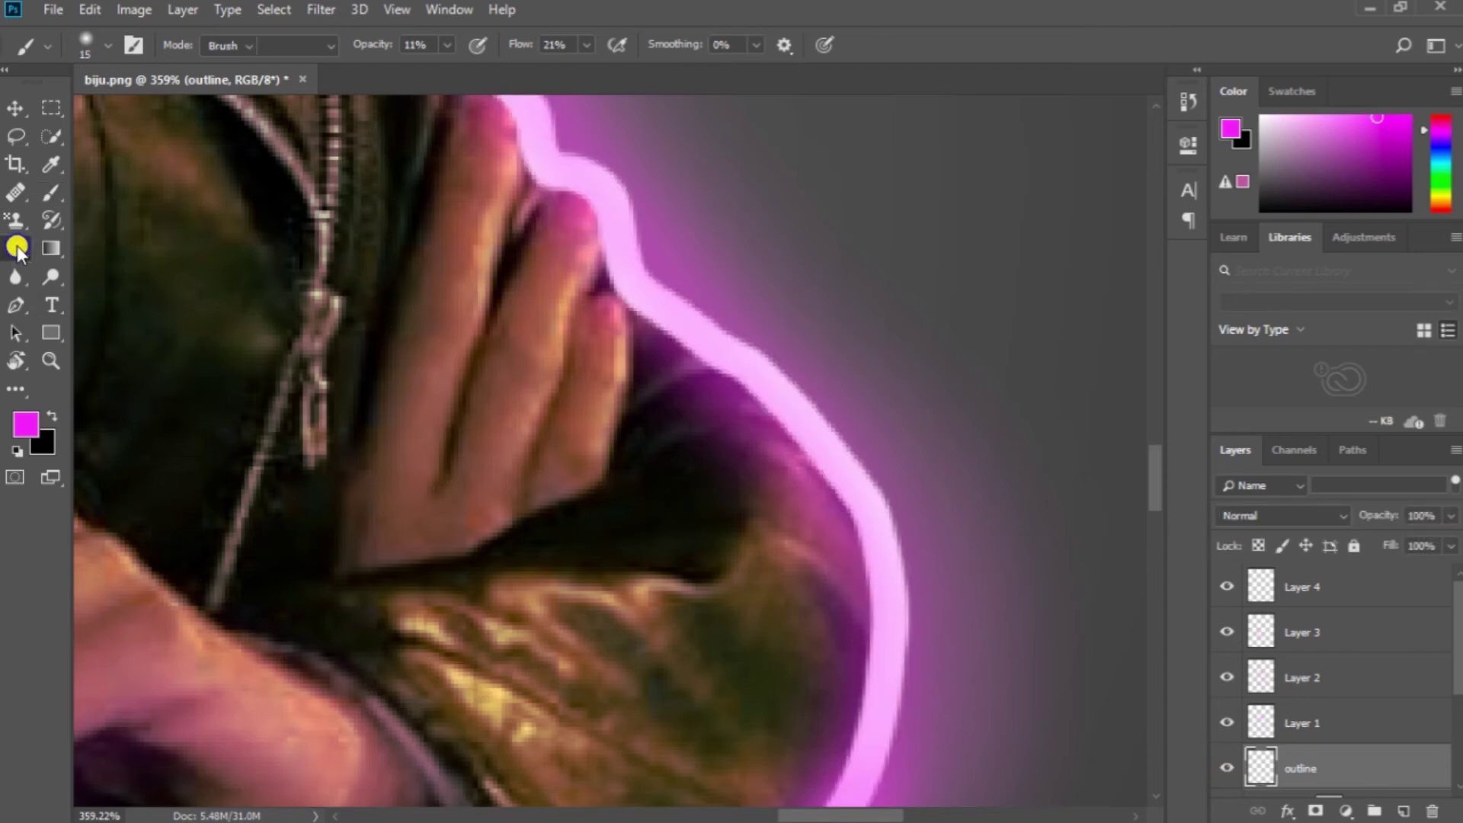
pyautogui.click(16, 248)
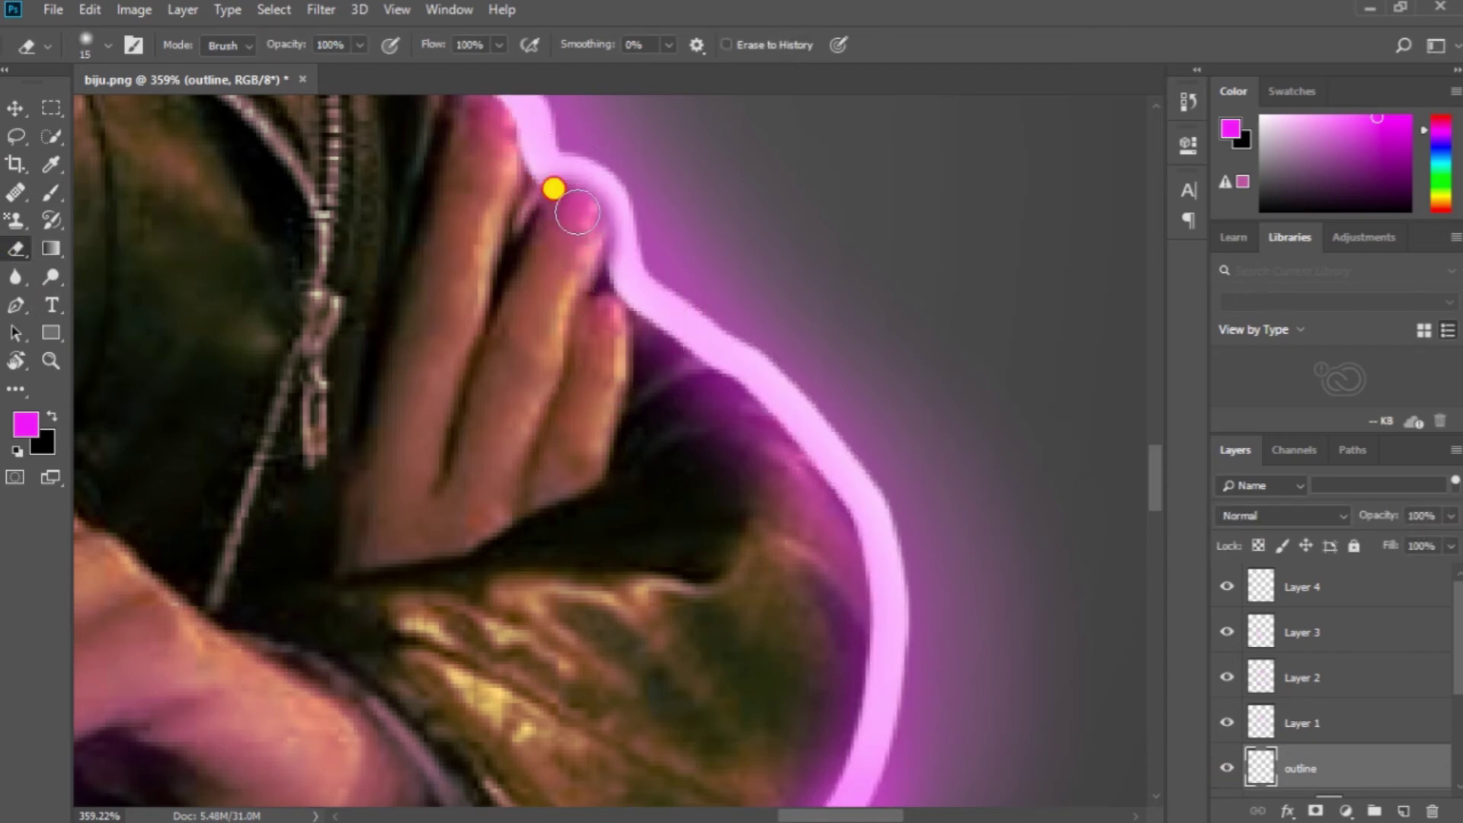
pyautogui.moveTo(553, 181); pyautogui.dragTo(617, 458)
pyautogui.scroll(-8, 713, 418)
pyautogui.scroll(10, 762, 473)
pyautogui.moveTo(569, 230)
pyautogui.mouseDown()
pyautogui.moveTo(589, 562)
pyautogui.moveTo(536, 444)
pyautogui.moveTo(497, 616)
pyautogui.moveTo(527, 368)
pyautogui.moveTo(374, 196)
pyautogui.mouseUp()
pyautogui.scroll(-8, 579, 301)
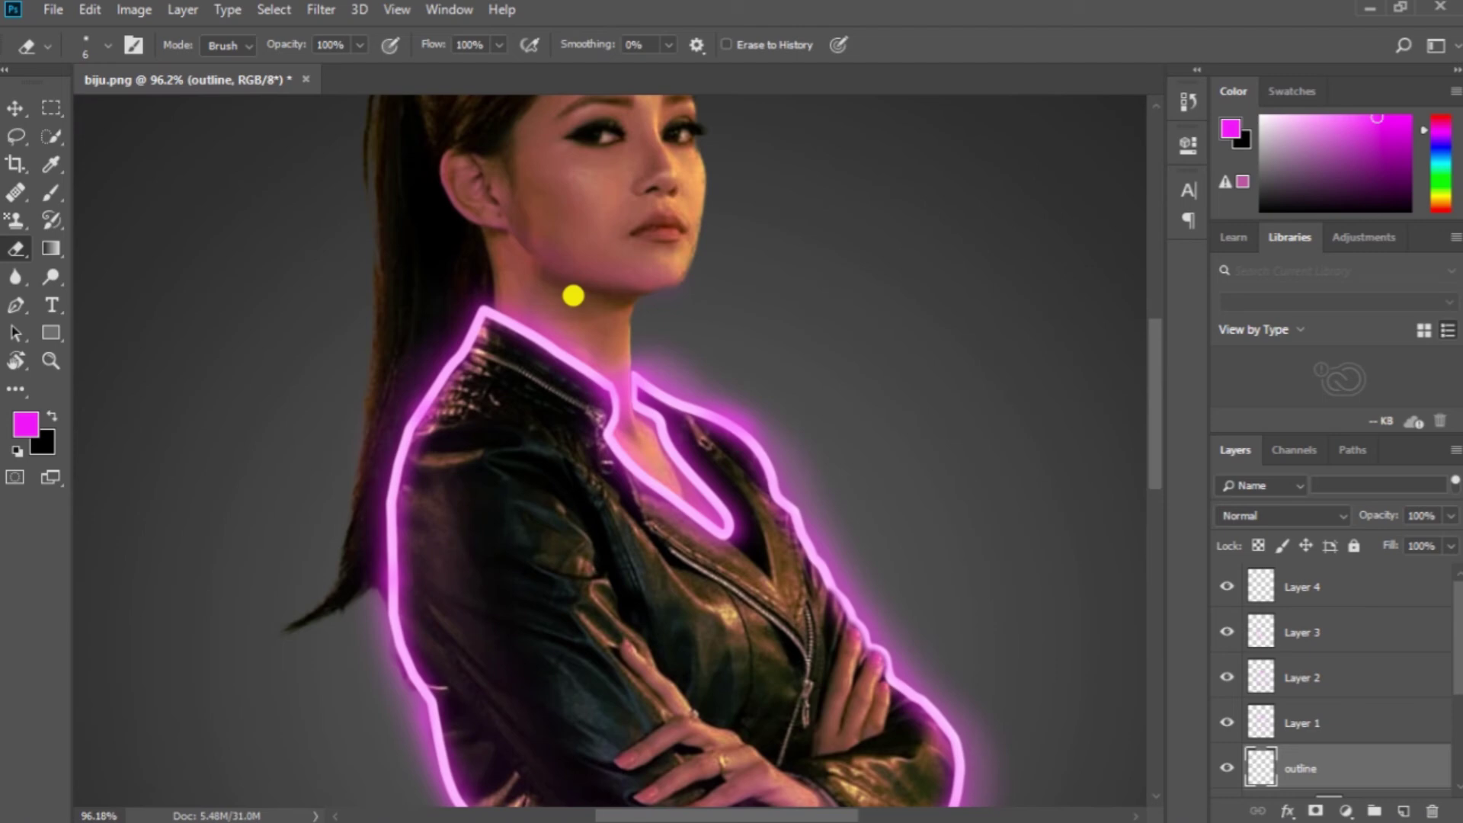
# Step: Inspect the neon outline up close at the collar and neck, and check it across the whole figure
pyautogui.scroll(8, 474, 398)
pyautogui.scroll(-1, 484, 383)
pyautogui.press(']')
pyautogui.press(']')
pyautogui.press(']')
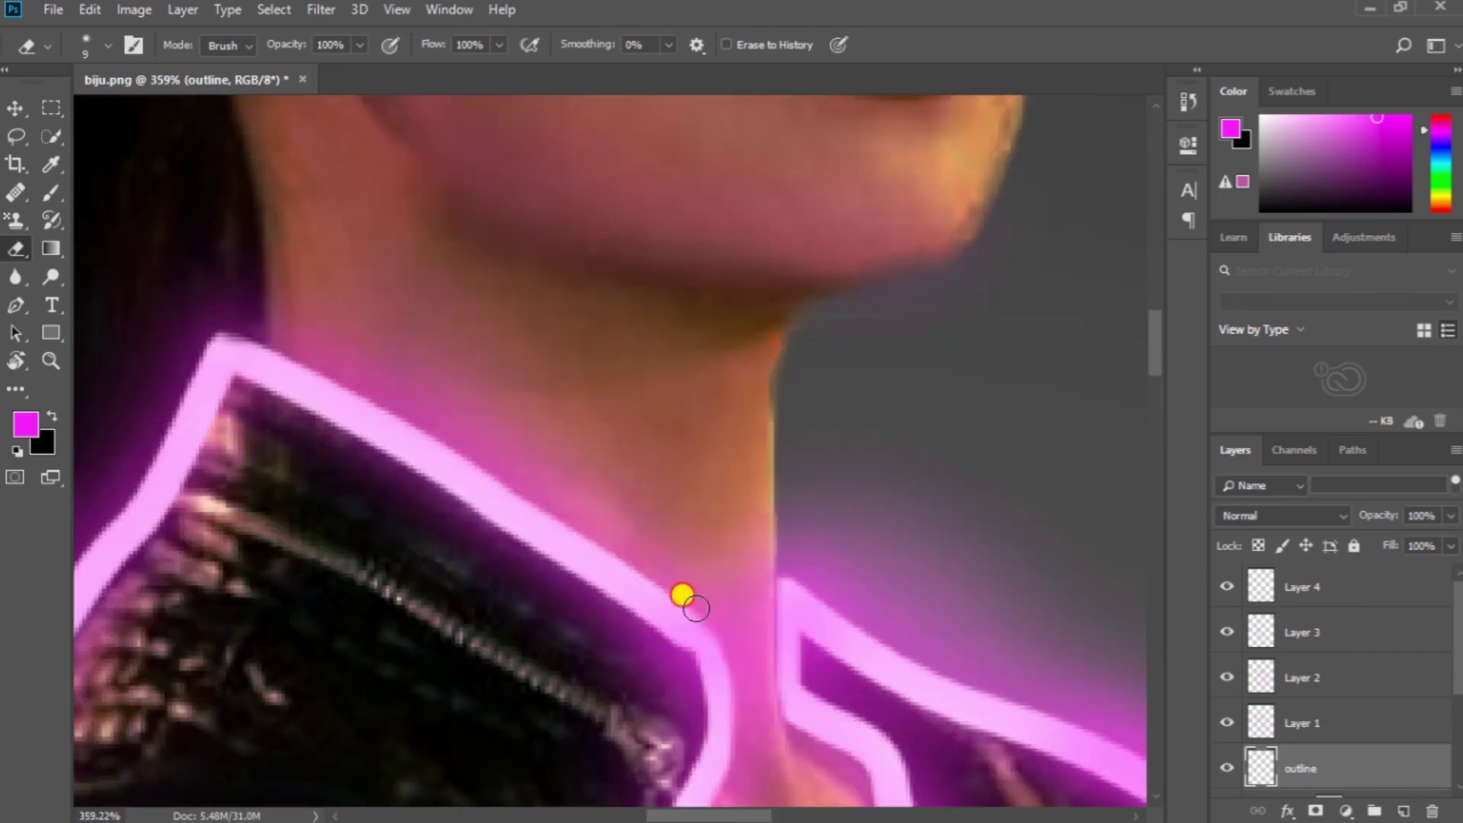
pyautogui.scroll(-6, 650, 467)
pyautogui.scroll(3, 657, 467)
pyautogui.scroll(-4, 647, 461)
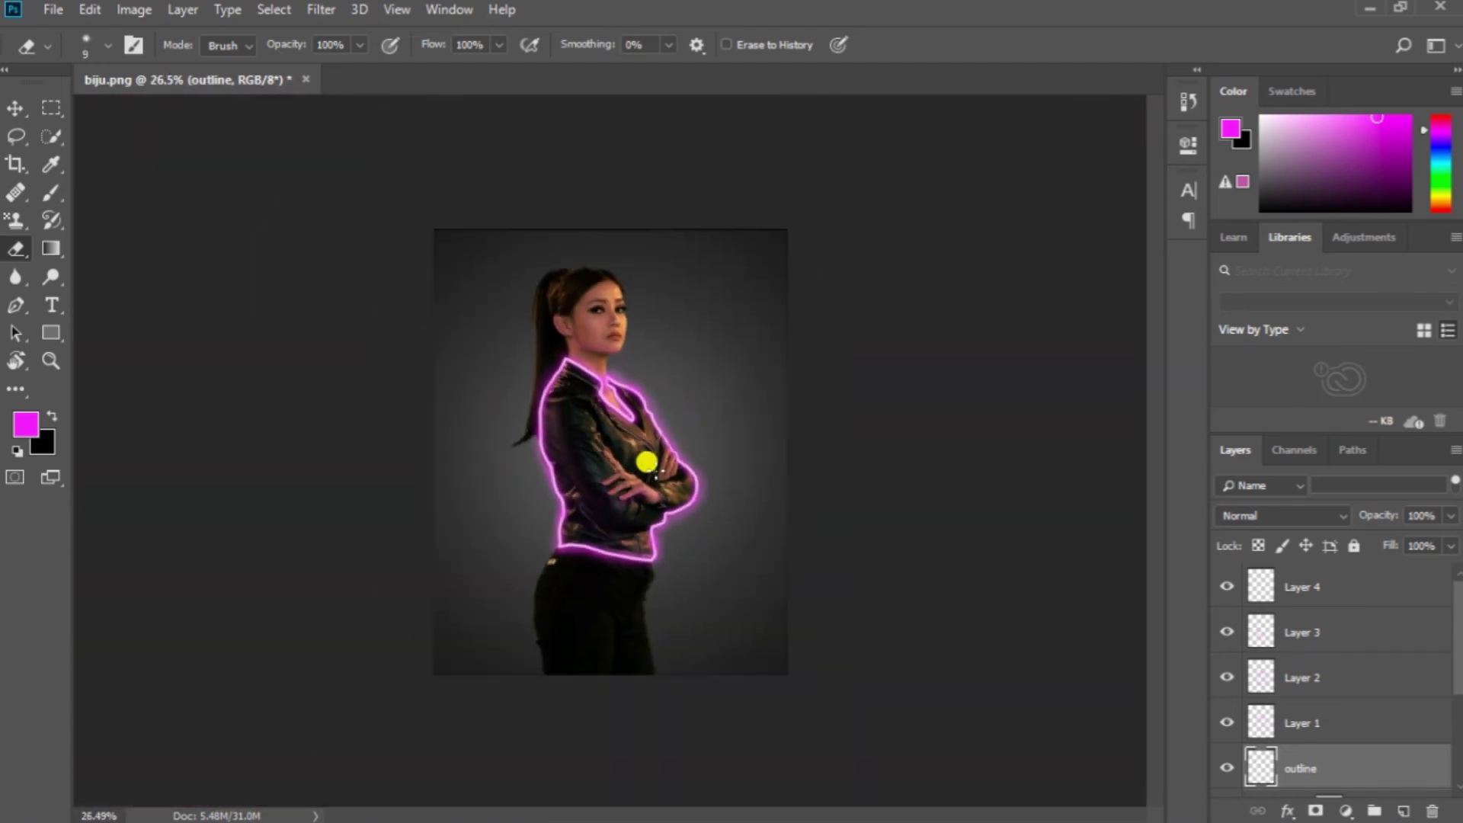
pyautogui.scroll(1, 646, 461)
# Step: Add a layer above Layer 4 and paint a wide soft magenta glow around the jacket outline with a large Brush
pyautogui.click(1292, 588)
pyautogui.click(1403, 811)
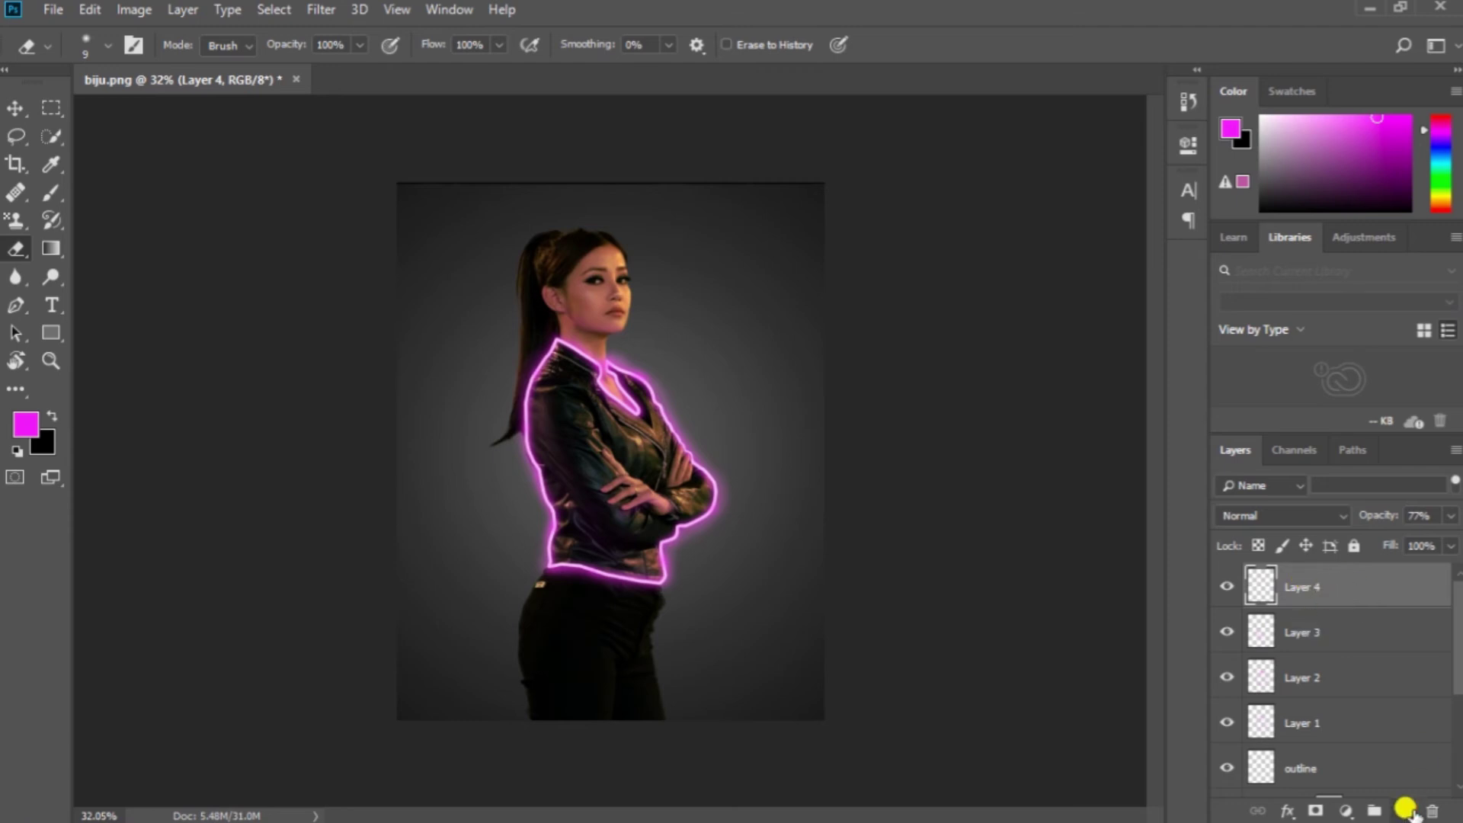
pyautogui.click(51, 192)
pyautogui.click(104, 195)
pyautogui.scroll(1, 685, 324)
pyautogui.press(']')
pyautogui.moveTo(698, 399)
pyautogui.mouseDown()
pyautogui.moveTo(647, 334)
pyautogui.moveTo(776, 512)
pyautogui.moveTo(694, 616)
pyautogui.moveTo(502, 619)
pyautogui.moveTo(487, 404)
pyautogui.mouseUp()
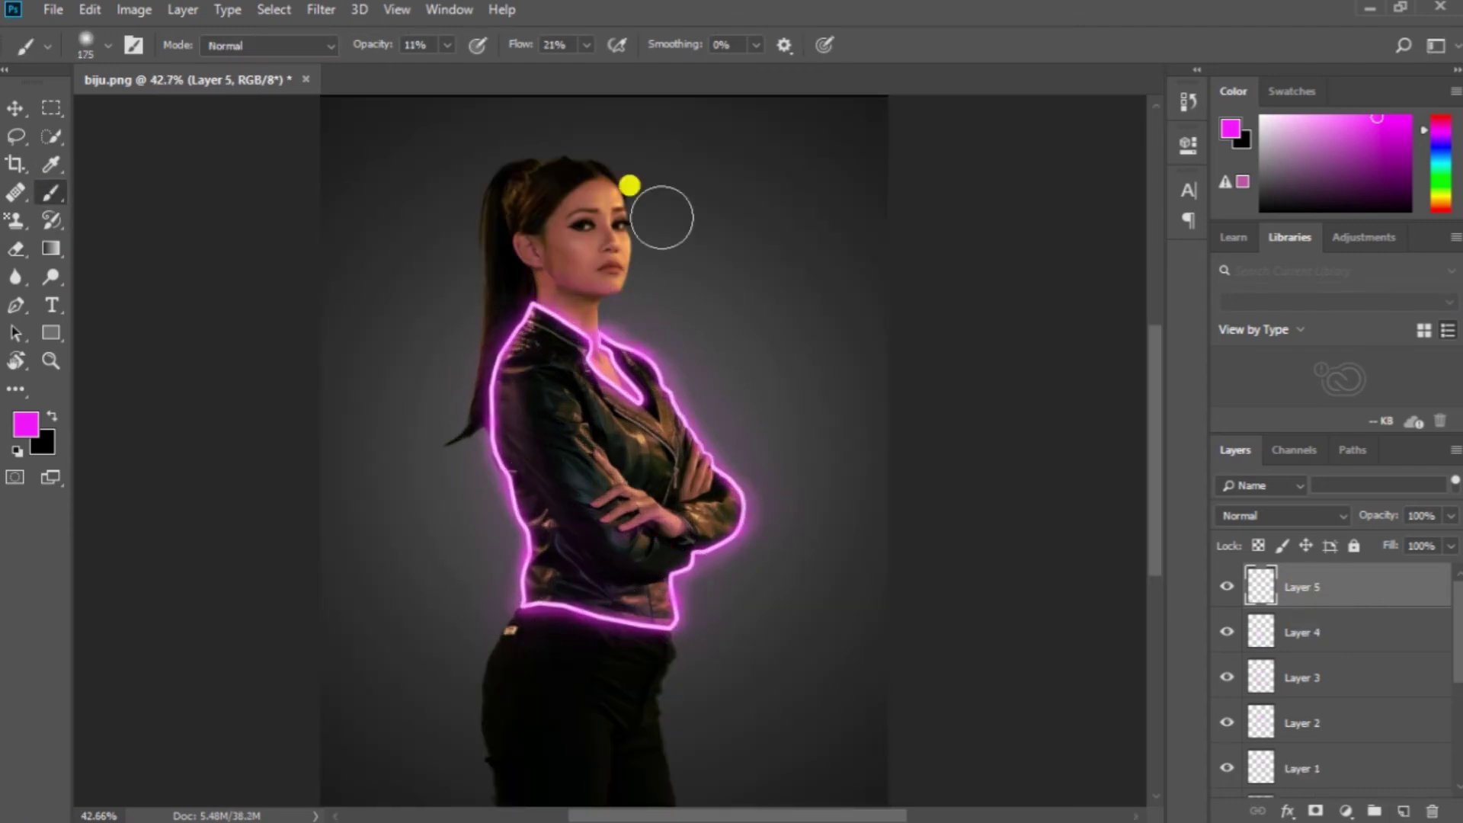
pyautogui.moveTo(364, 45); pyautogui.dragTo(653, 56)
pyautogui.moveTo(518, 321)
pyautogui.mouseDown()
pyautogui.moveTo(483, 614)
pyautogui.moveTo(689, 575)
pyautogui.moveTo(534, 294)
pyautogui.moveTo(509, 351)
pyautogui.moveTo(491, 610)
pyautogui.mouseUp()
# Step: Soften the glow spilling below the jacket hem at the hip with a 200 px Eraser at 43% opacity
pyautogui.moveTo(15, 249); pyautogui.dragTo(99, 269)
pyautogui.moveTo(15, 248); pyautogui.dragTo(99, 245)
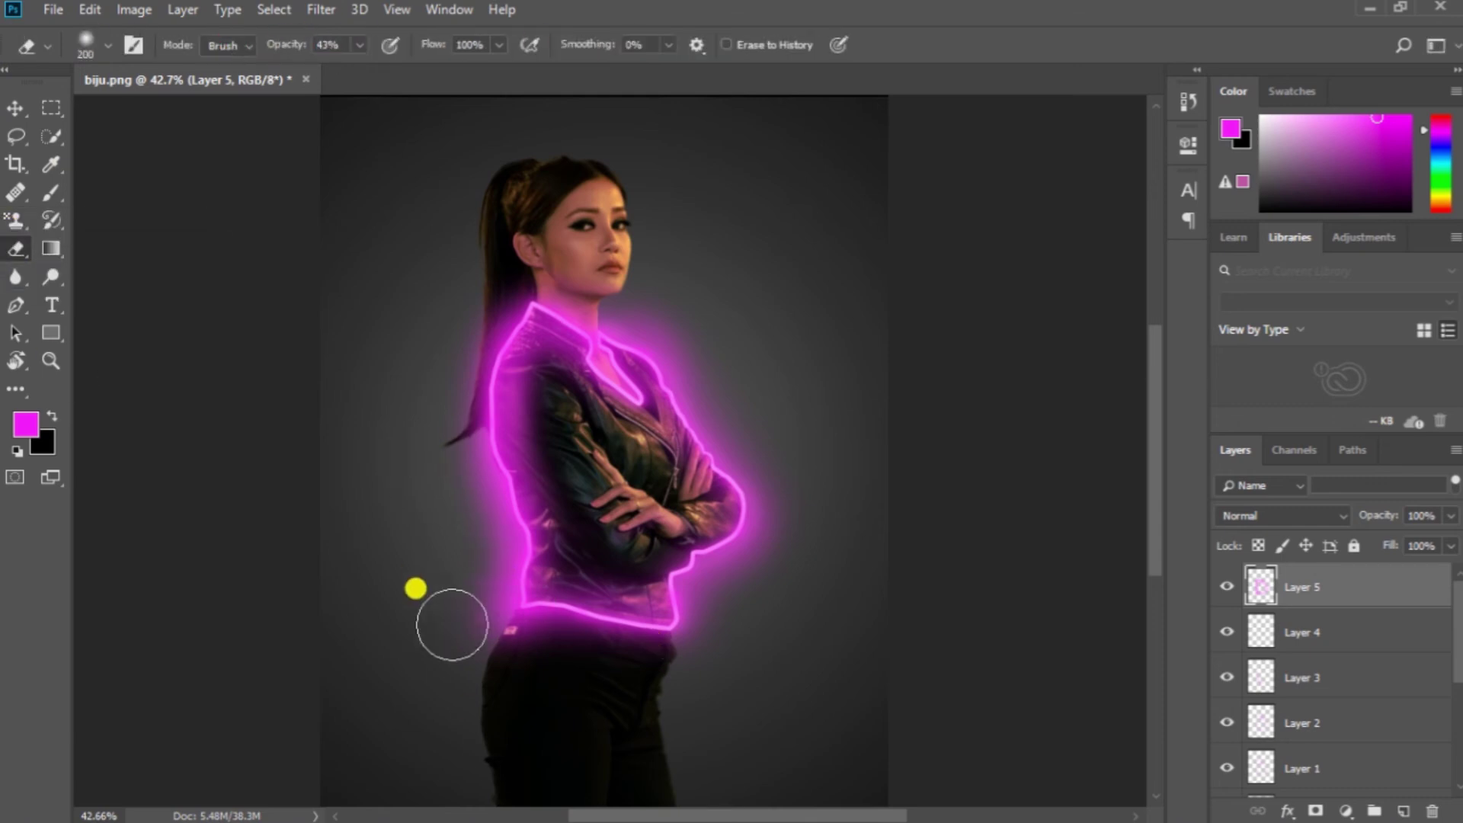
pyautogui.moveTo(469, 538); pyautogui.dragTo(472, 610)
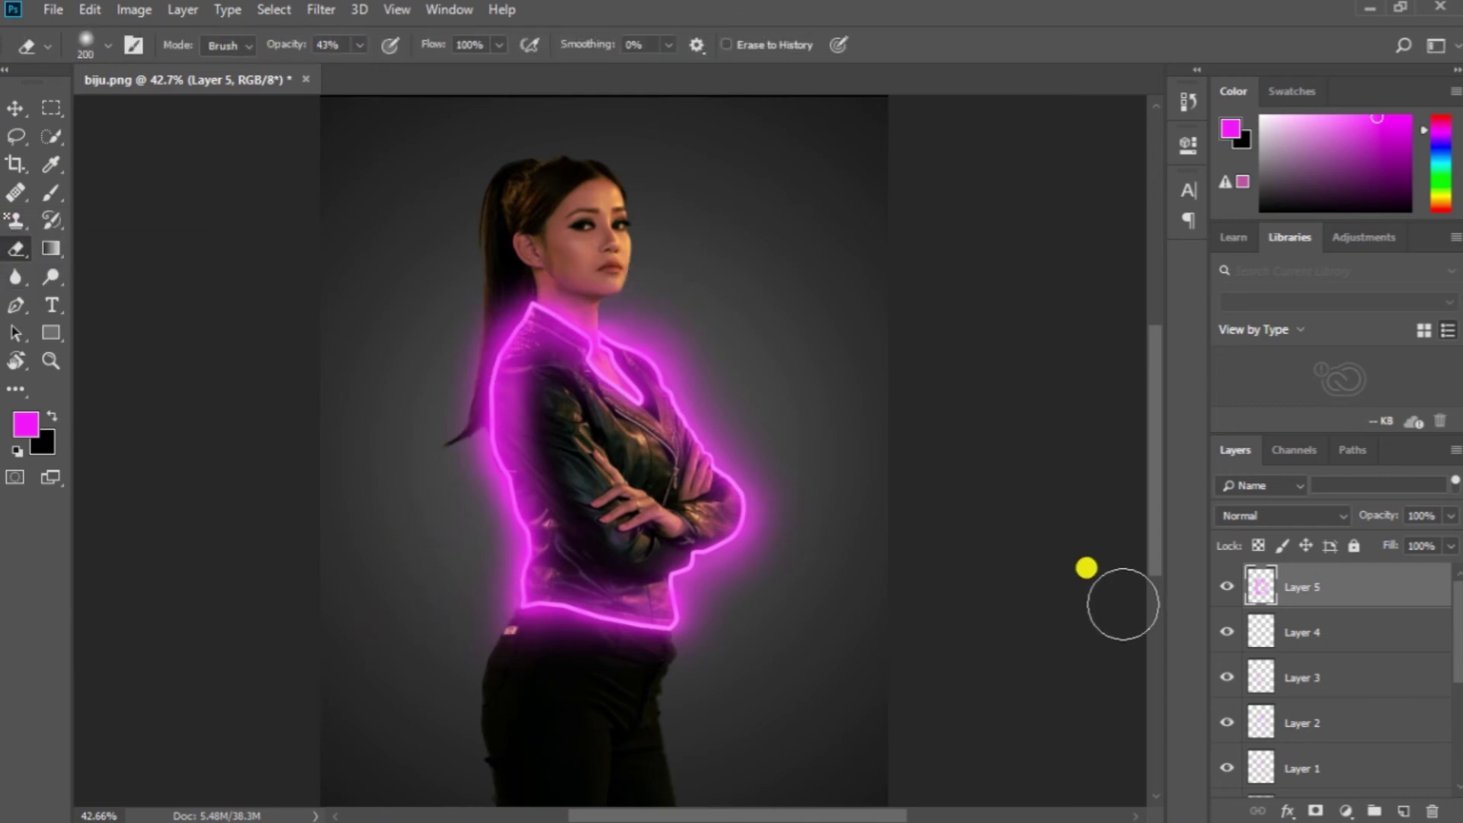
pyautogui.scroll(-2, 595, 284)
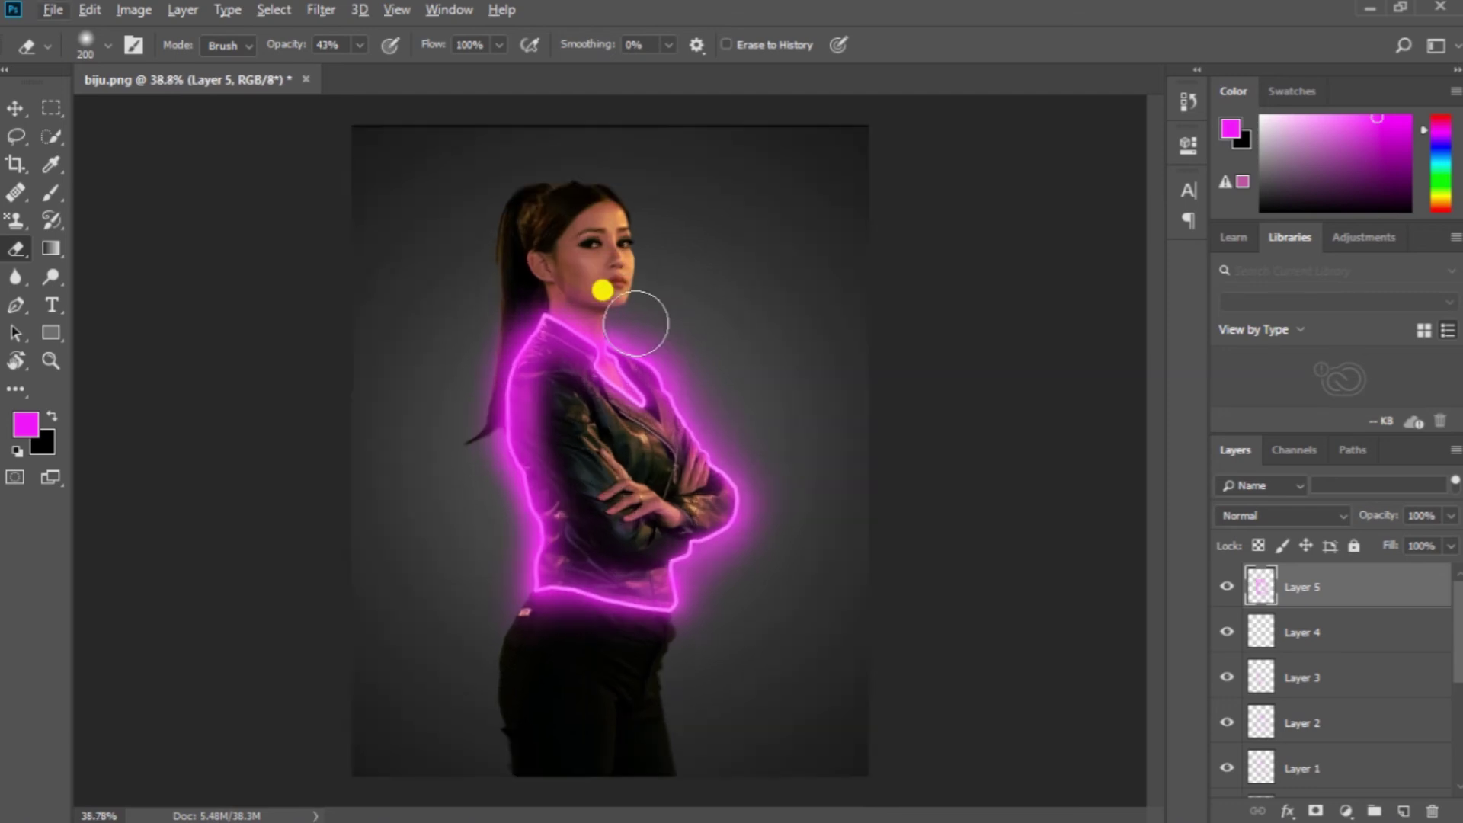
# Step: Reduce Layer 5's opacity to 43% and check the softened glow on the whole image
pyautogui.moveTo(1372, 515); pyautogui.dragTo(1313, 536)
pyautogui.press('v')
pyautogui.scroll(-4, 749, 359)
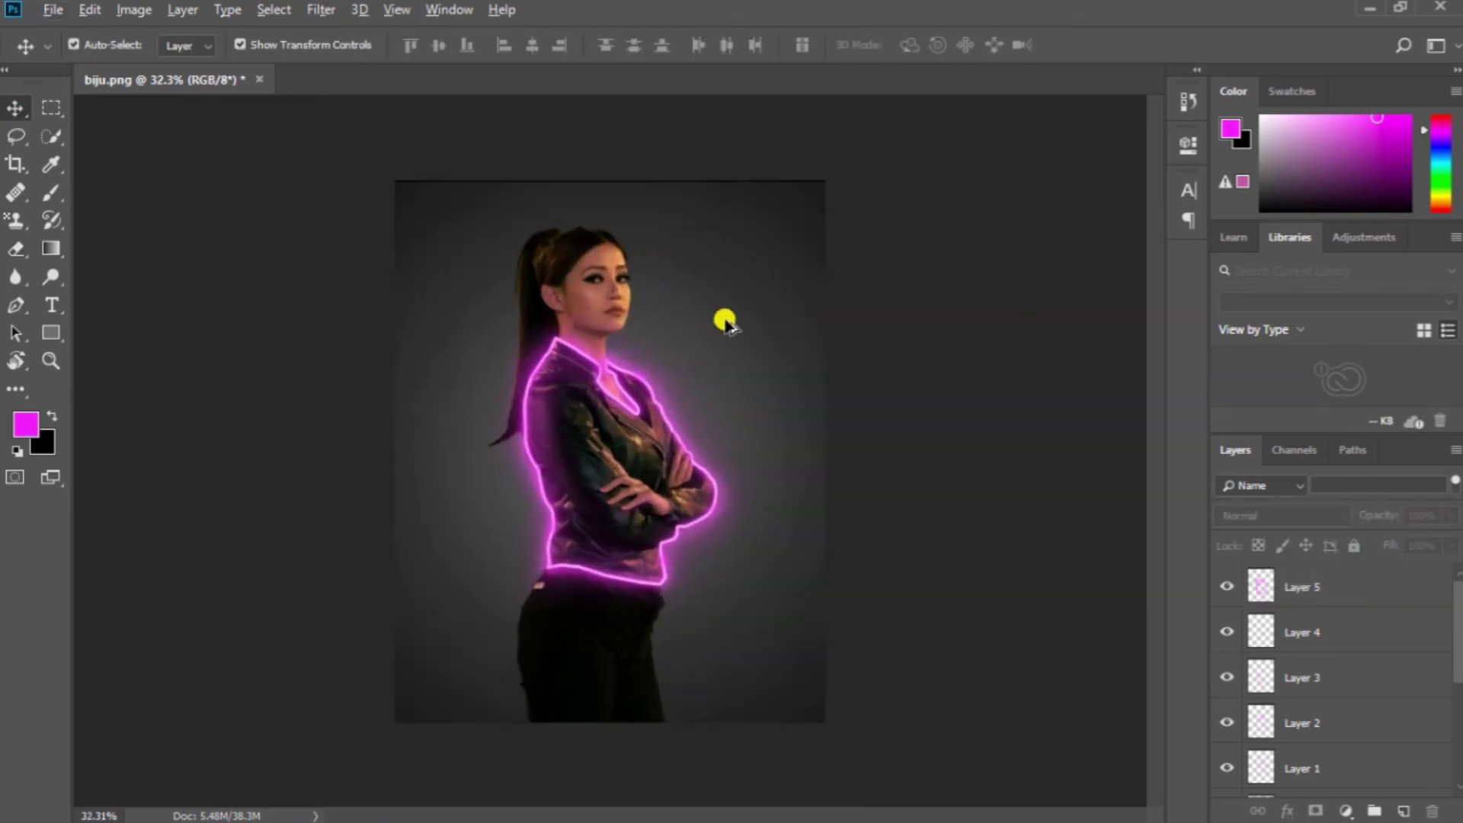
pyautogui.scroll(6, 713, 305)
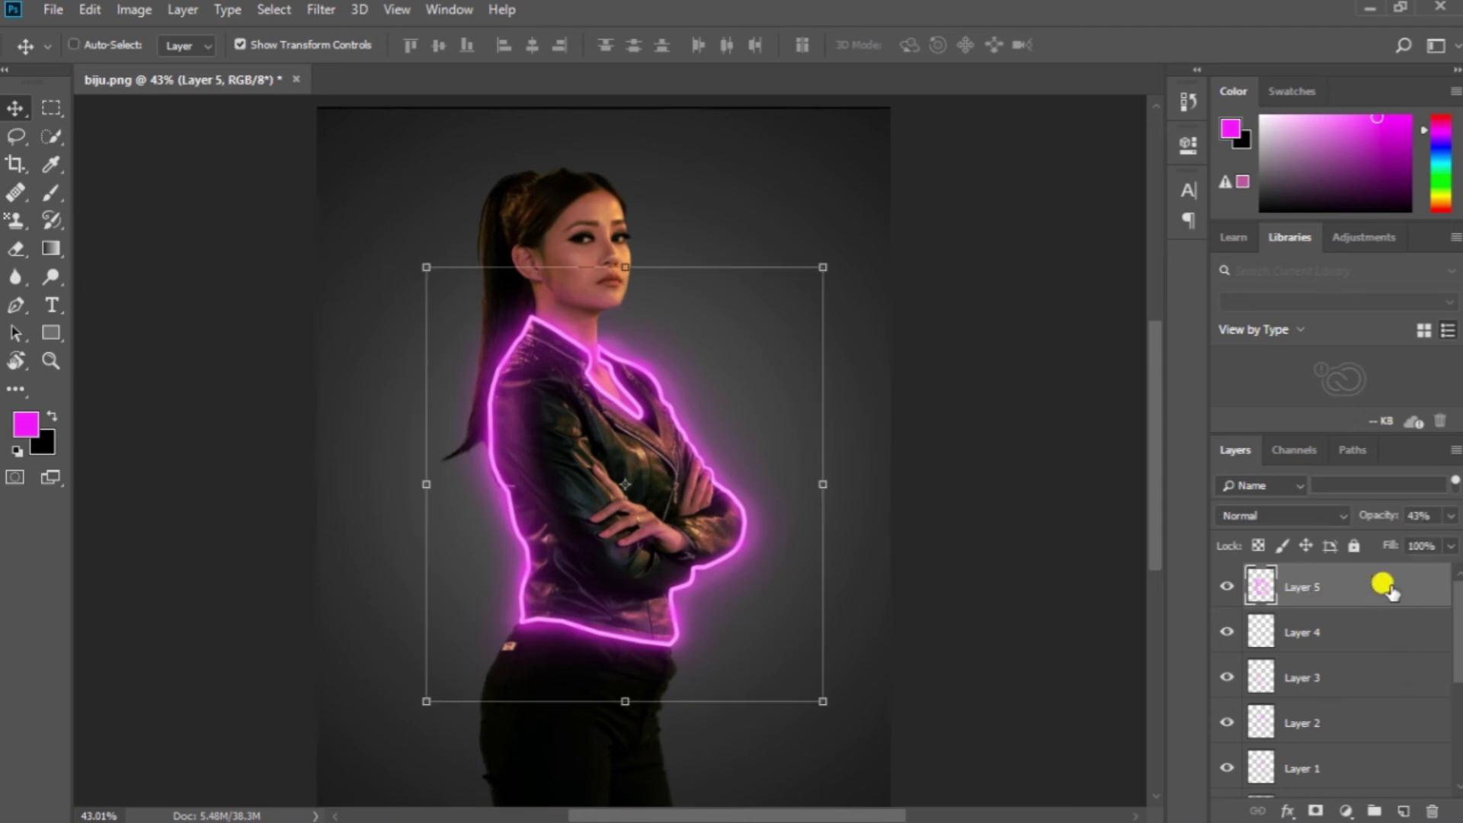
# Step: Try a Camera Raw grade on a merged copy with temperature -8, tint +8, exposure -0.60, contrast +49, shadows +35 and clarity +57
pyautogui.hotkey('ctrl', 'alt', 'shift', 'e')
pyautogui.click(321, 10)
pyautogui.click(379, 143)
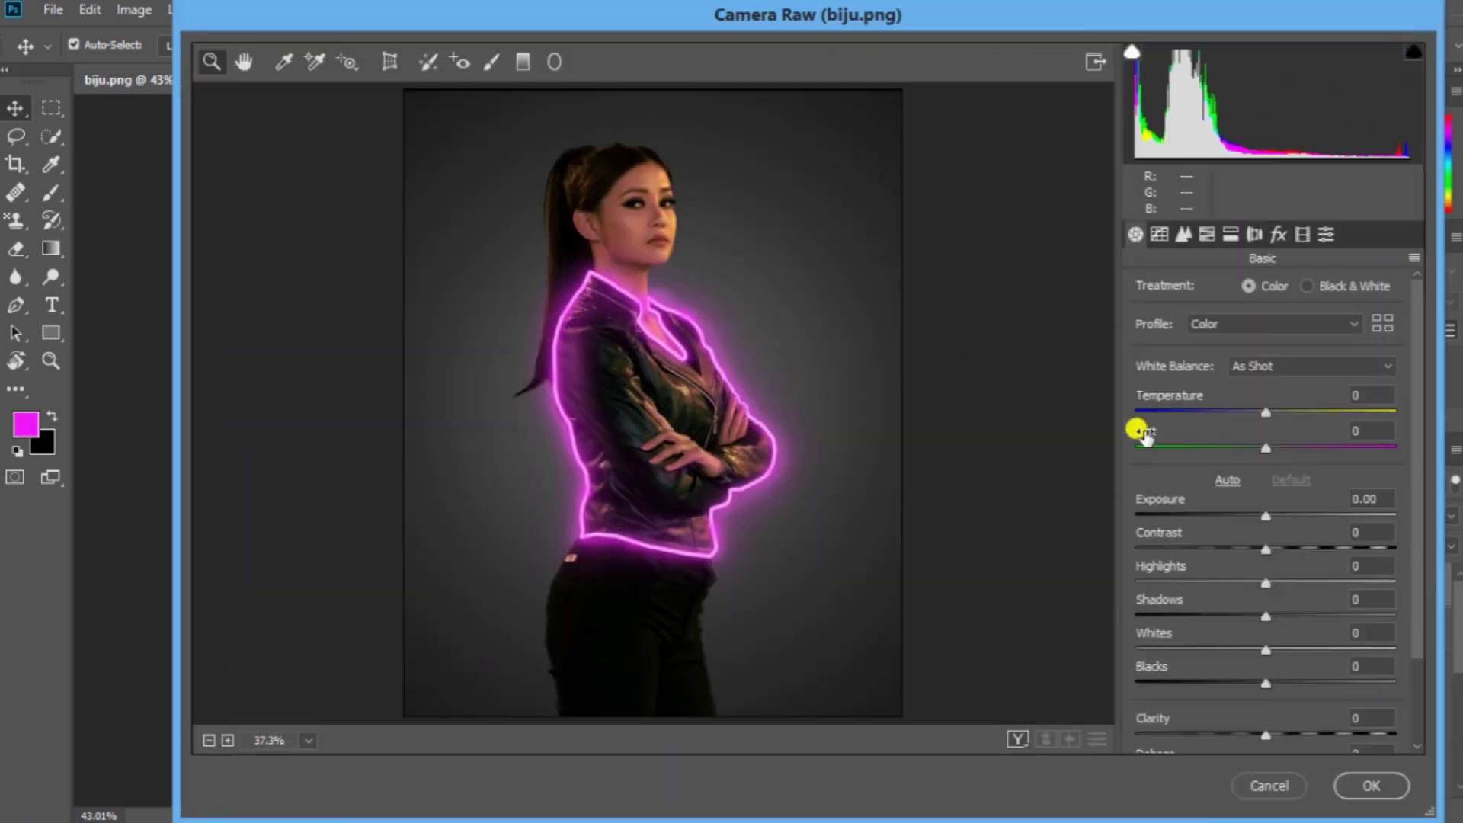
pyautogui.moveTo(1137, 425); pyautogui.dragTo(1276, 448)
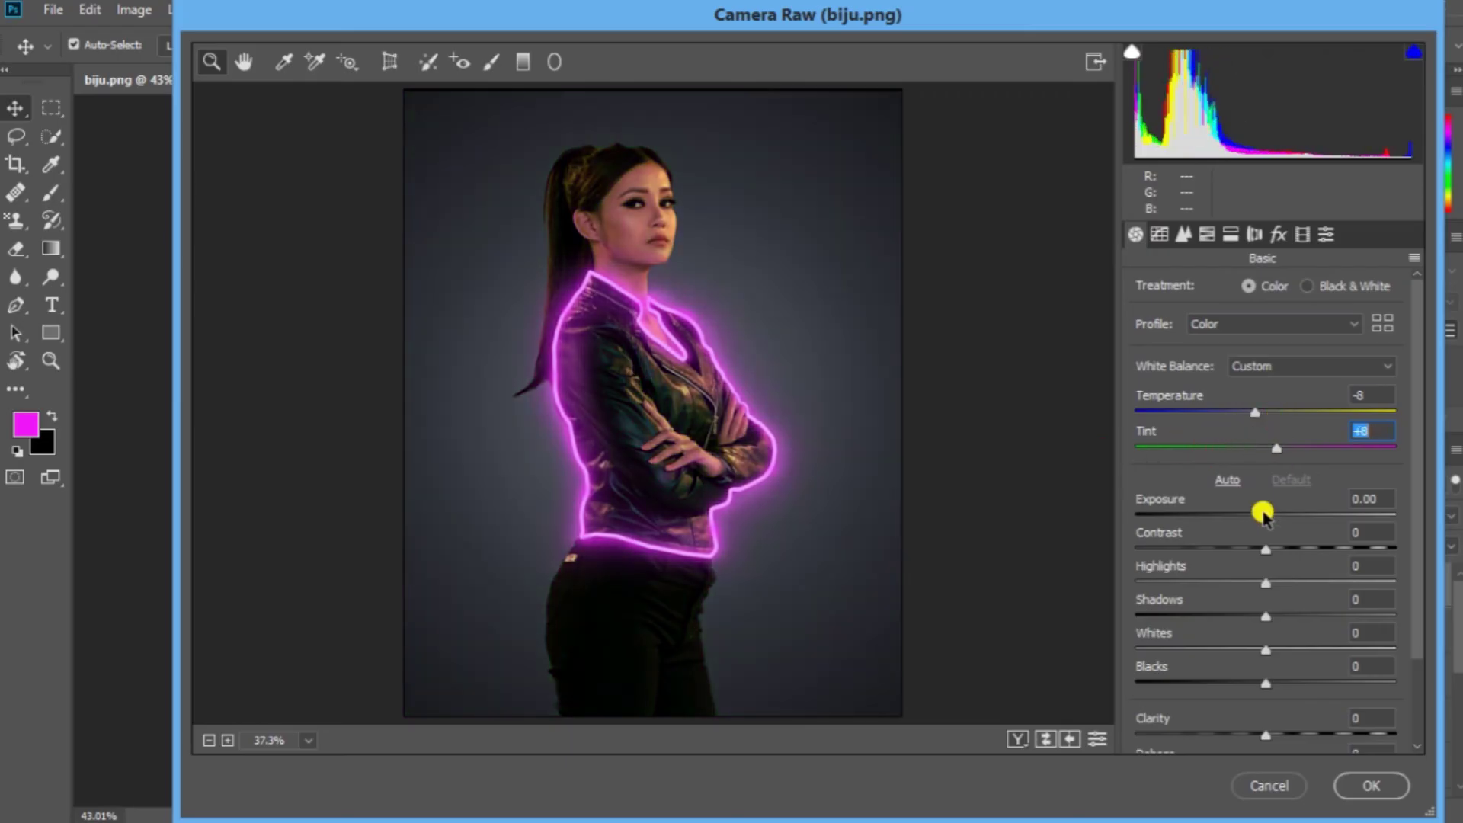
pyautogui.moveTo(1212, 499); pyautogui.dragTo(1251, 516)
pyautogui.moveTo(1266, 549); pyautogui.dragTo(1330, 549)
pyautogui.moveTo(1266, 583); pyautogui.dragTo(1181, 652)
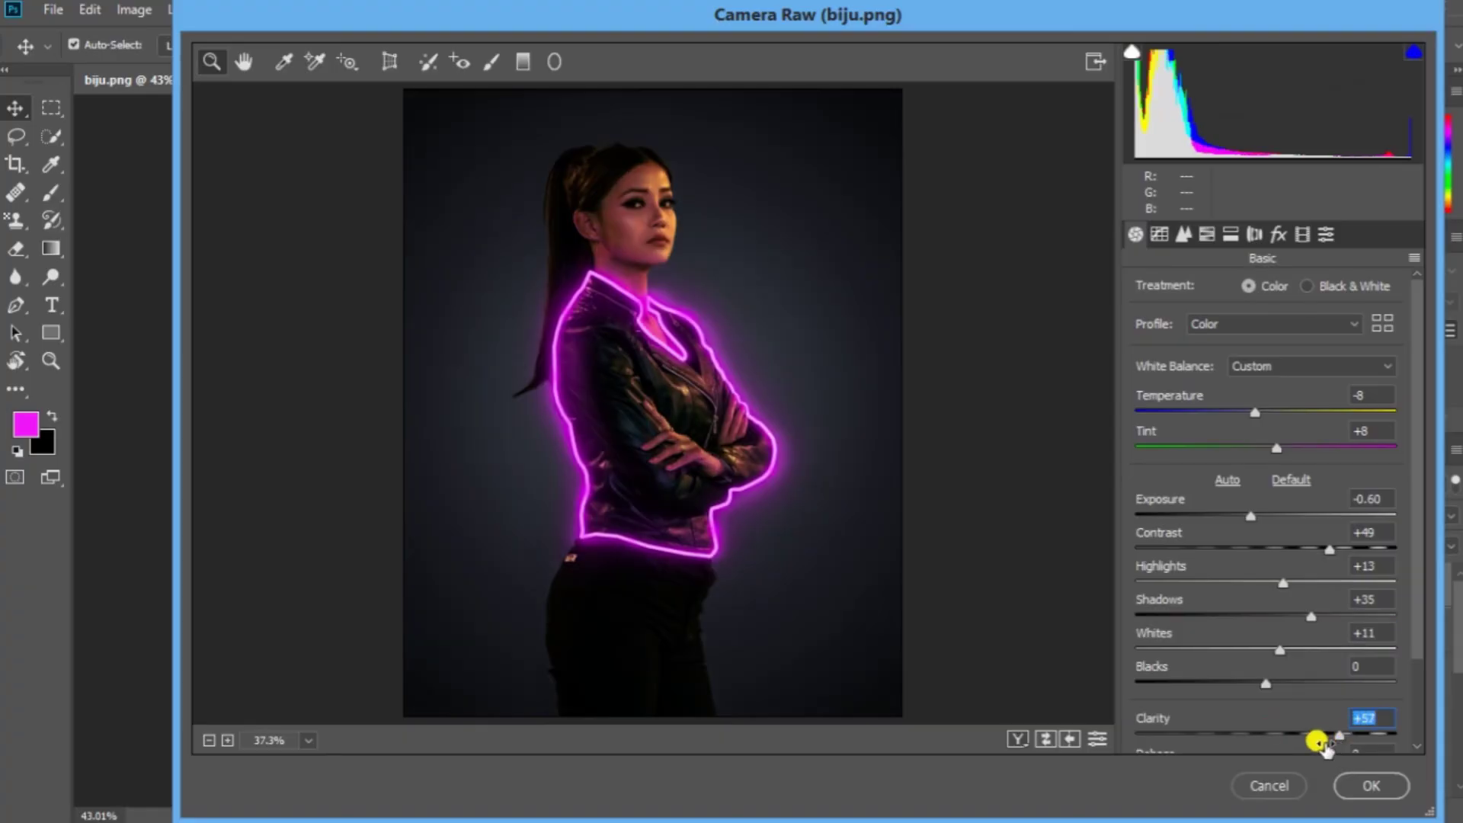
pyautogui.click(1371, 786)
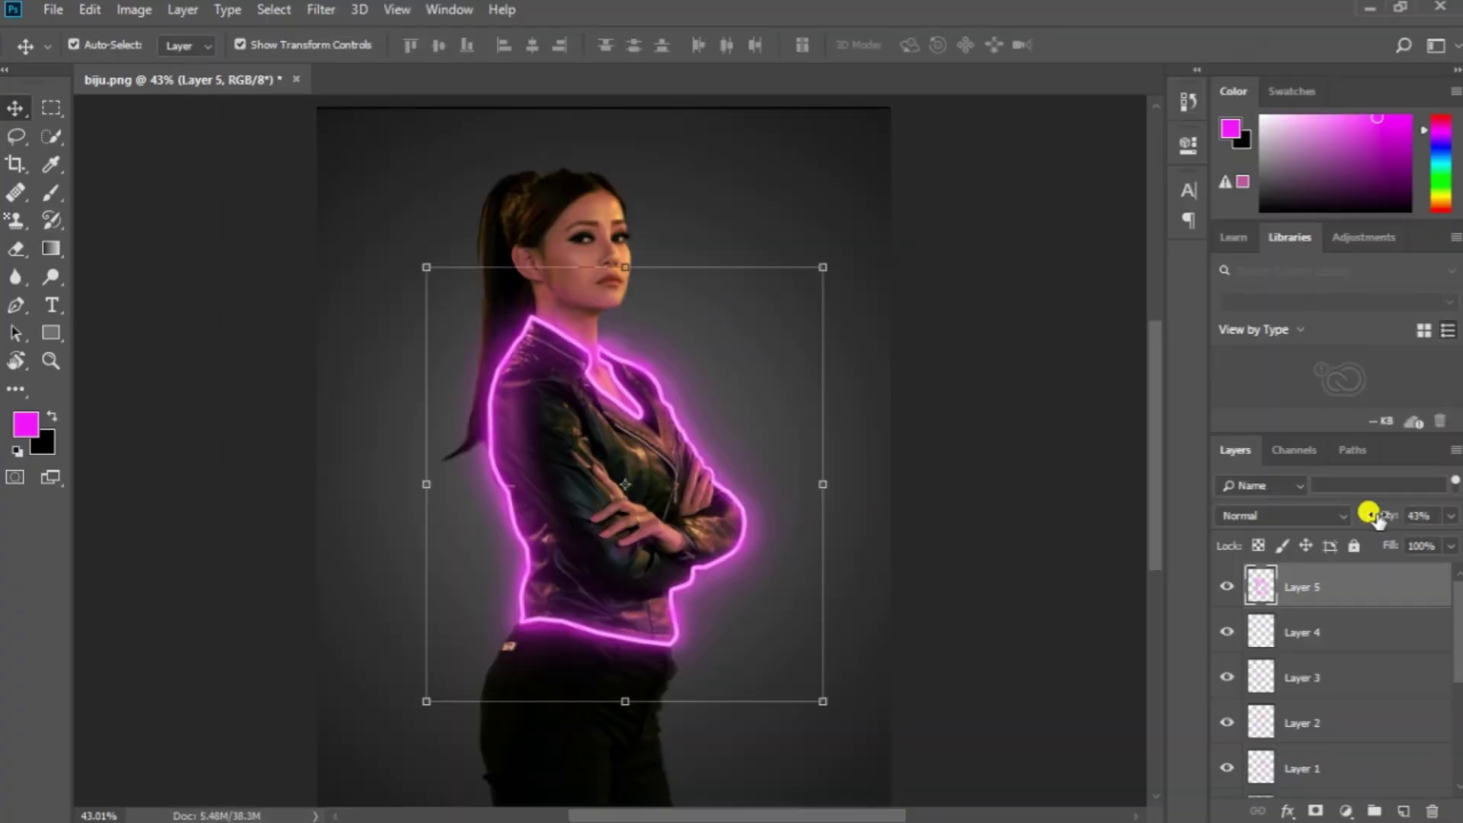
# Step: Lower Layer 5's opacity to 14% and deselect the layer to check the result
pyautogui.moveTo(1364, 514); pyautogui.dragTo(1332, 519)
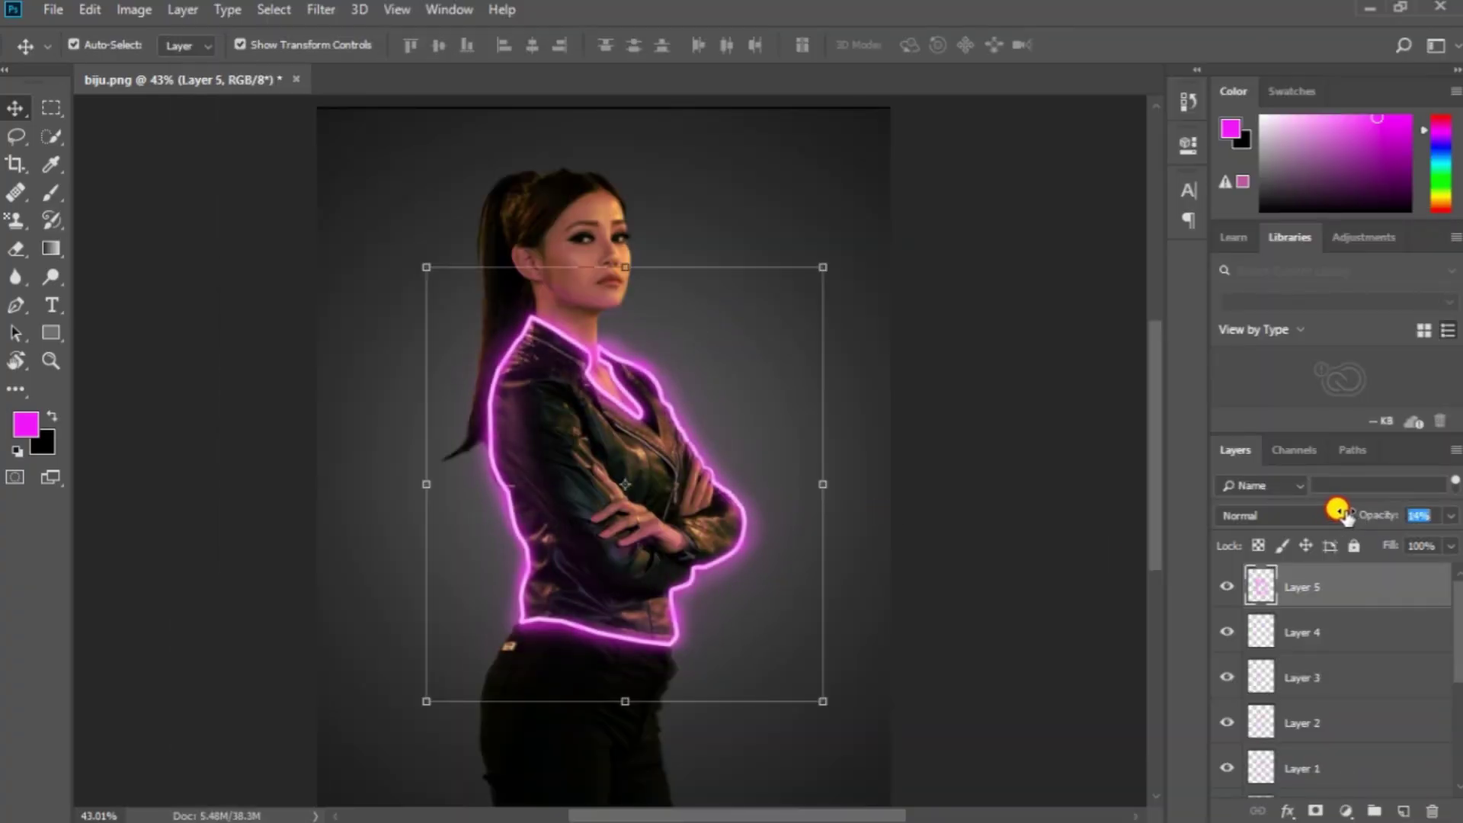
pyautogui.click(1079, 371)
pyautogui.scroll(-3, 680, 411)
pyautogui.scroll(3, 745, 418)
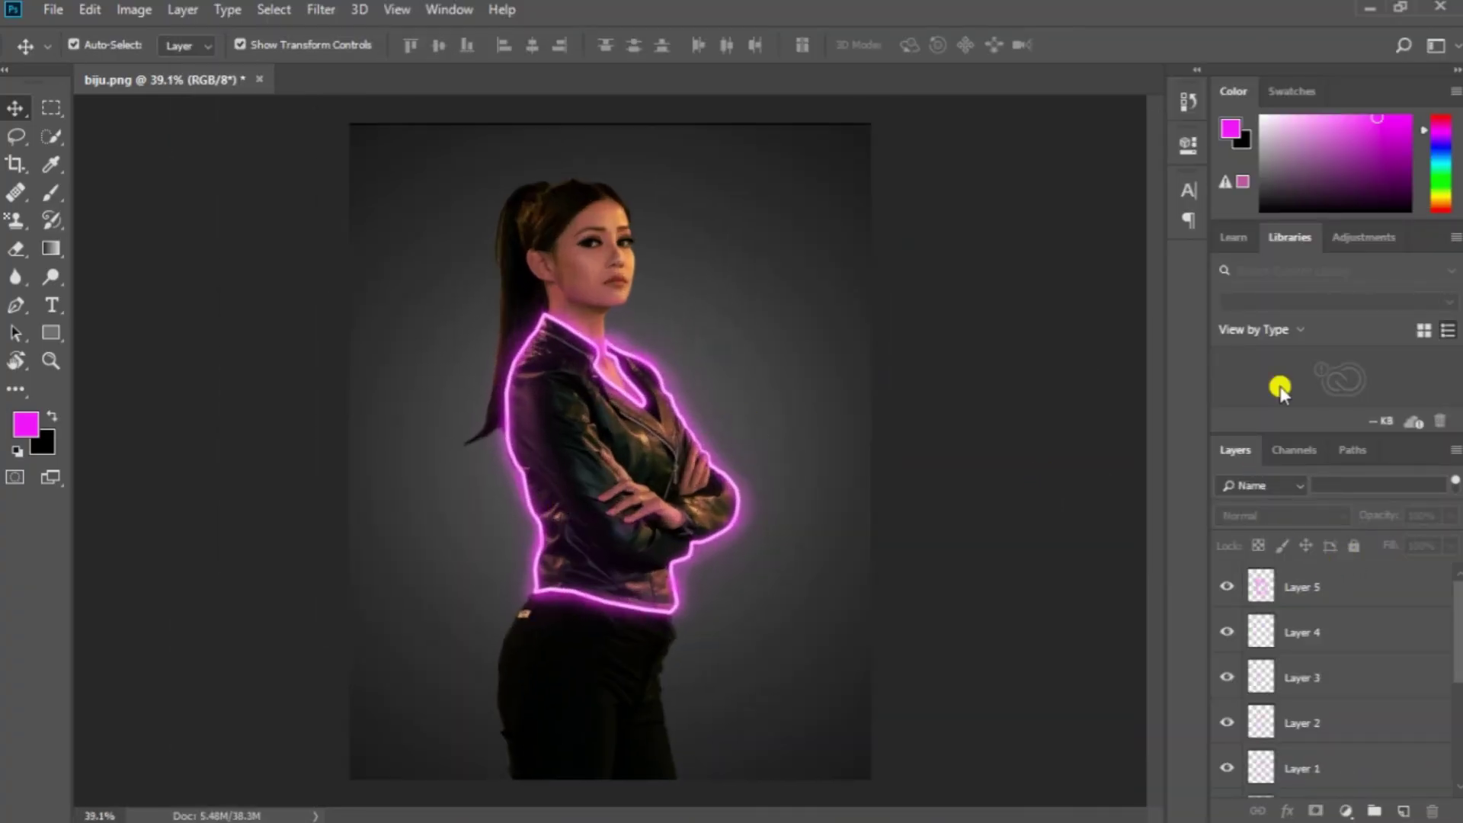
# Step: Stamp all visible layers onto a new layer above Layer 5 and open it in the Camera Raw filter
pyautogui.click(1326, 591)
pyautogui.hotkey('ctrl', 'shift', 'alt', 'e')
pyautogui.click(321, 10)
pyautogui.click(439, 141)
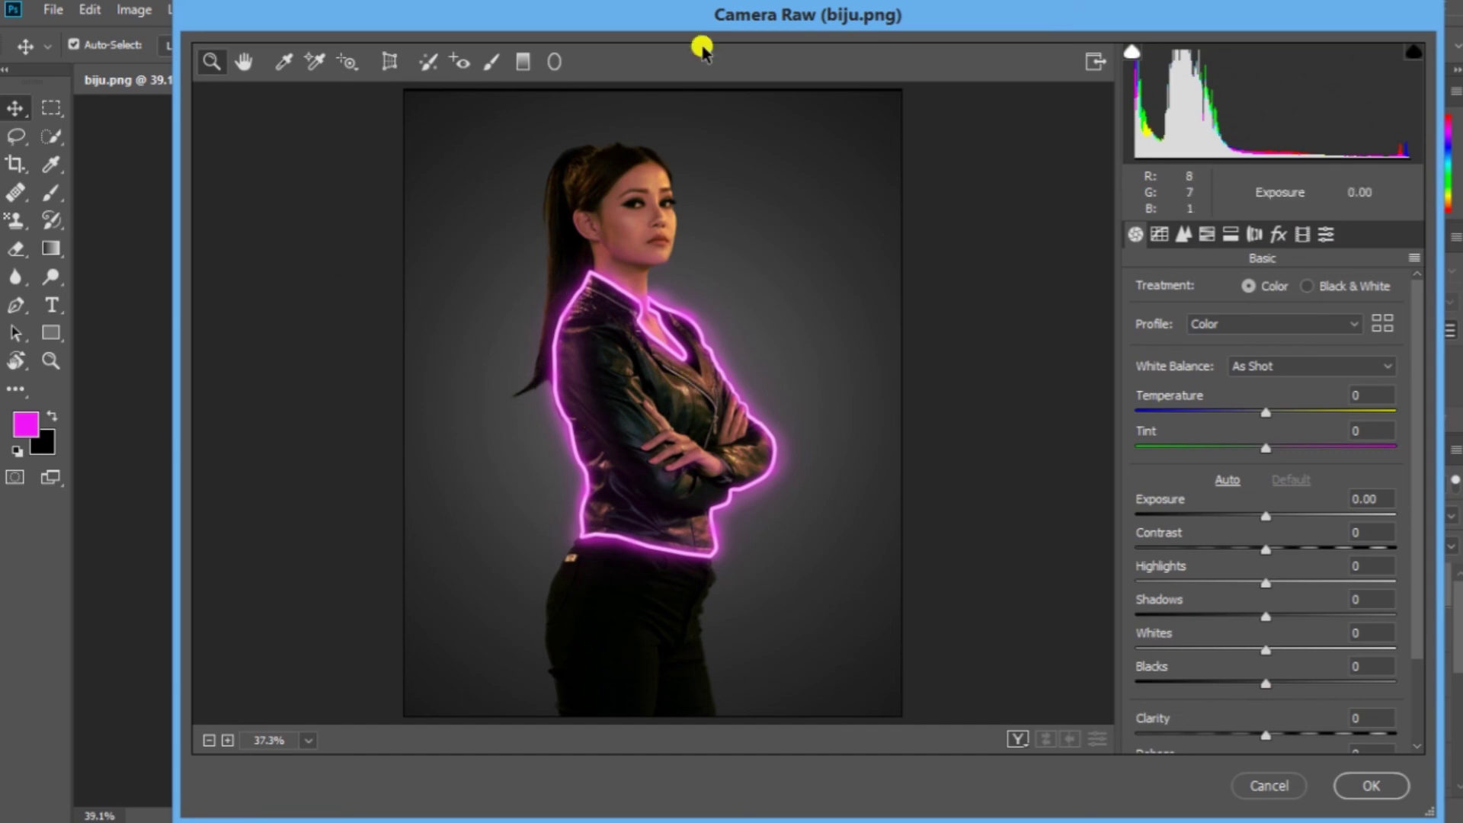
# Step: Set the white balance to temperature +3 and tint +43 after trying stronger colour shifts
pyautogui.moveTo(1266, 415); pyautogui.dragTo(1240, 409)
pyautogui.moveTo(1314, 441); pyautogui.dragTo(1370, 448)
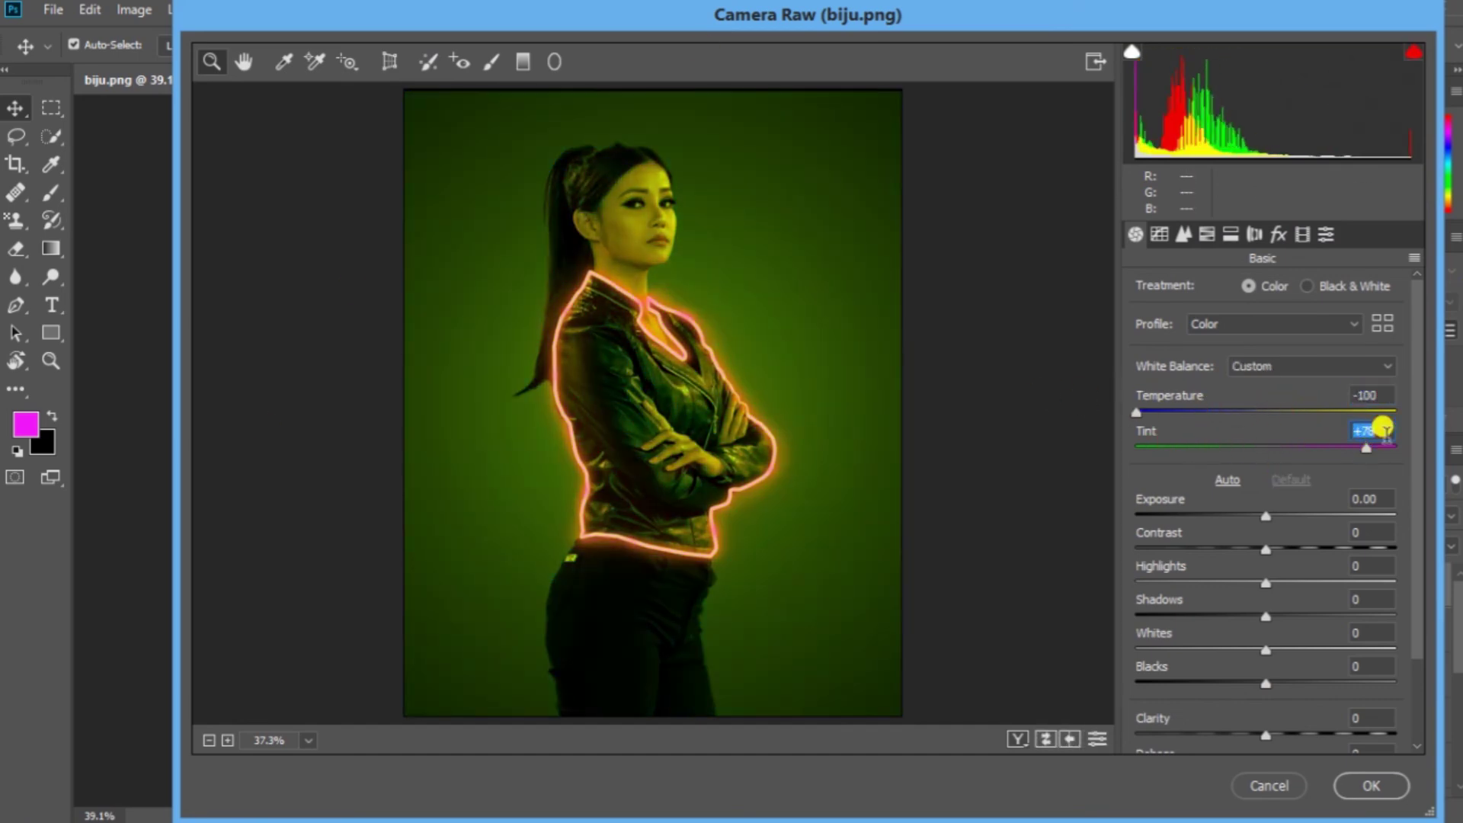
pyautogui.doubleClick(1370, 448)
pyautogui.moveTo(1137, 412); pyautogui.dragTo(1279, 411)
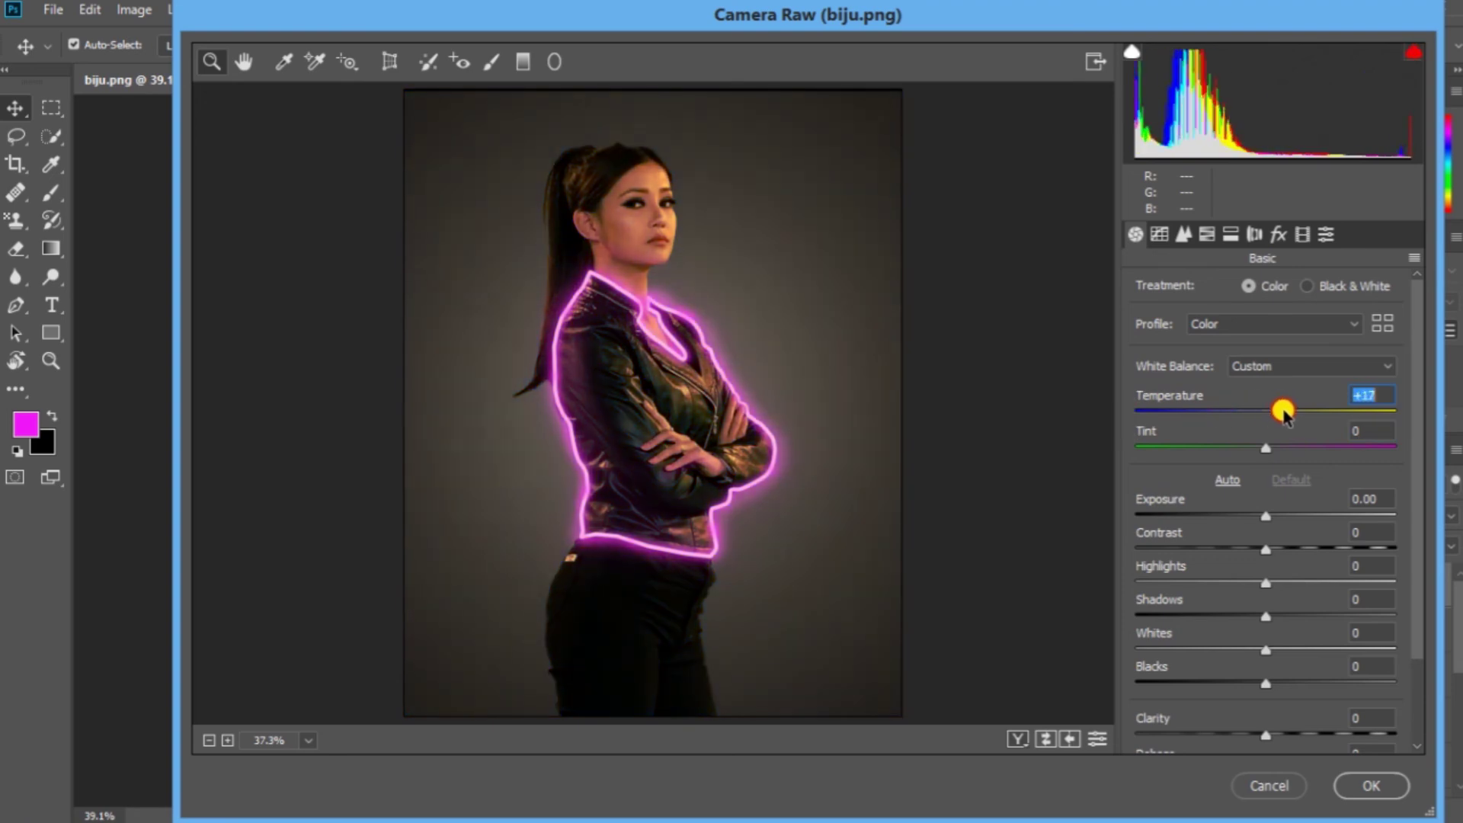
# Step: Set exposure to +0.20, contrast to +3, highlights to -25 and shadows to -24, and lower the blacks slightly
pyautogui.moveTo(1270, 517); pyautogui.dragTo(1305, 537)
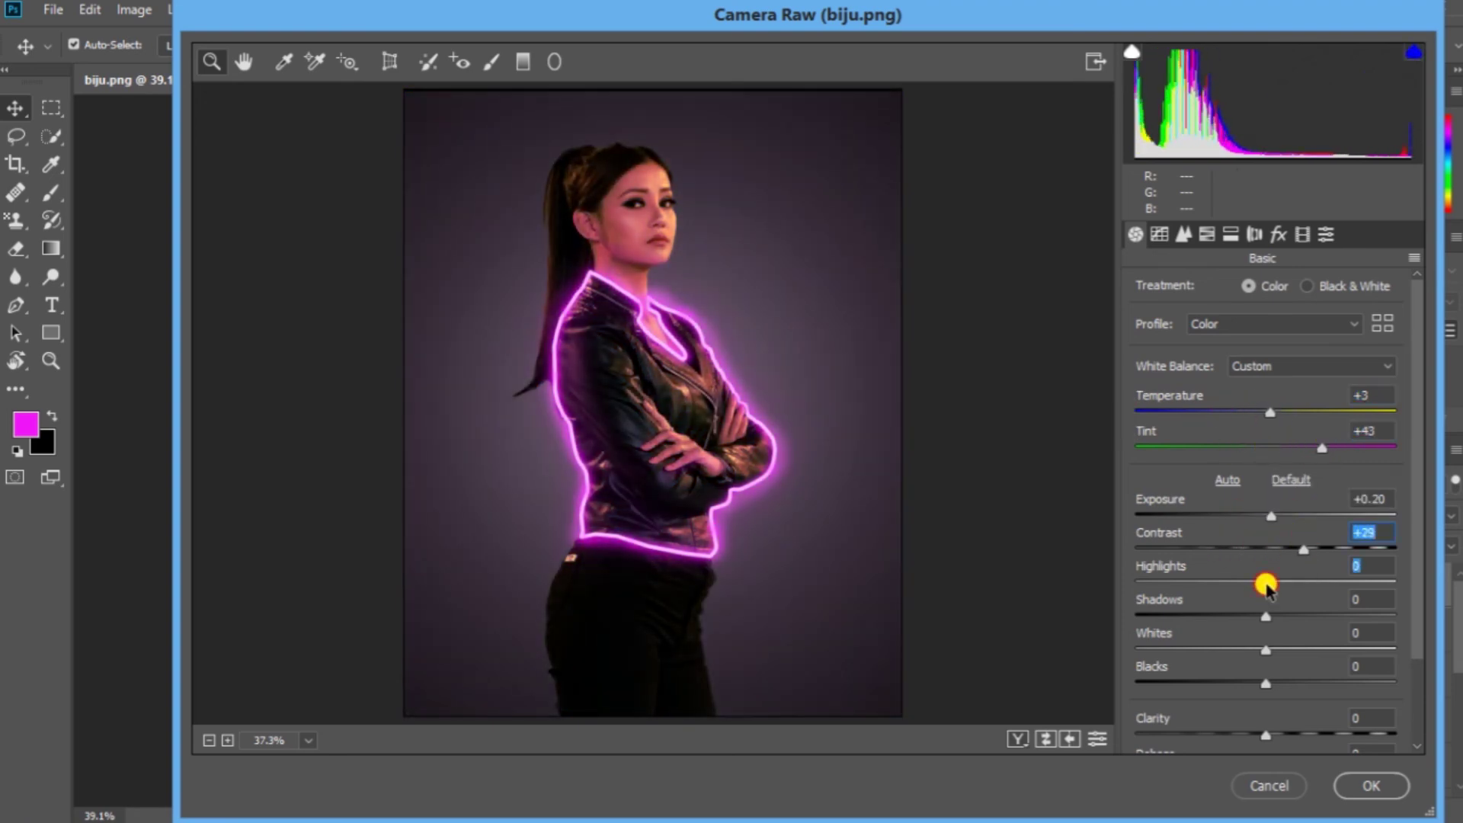
pyautogui.moveTo(1266, 585); pyautogui.dragTo(1232, 578)
pyautogui.click(1254, 545)
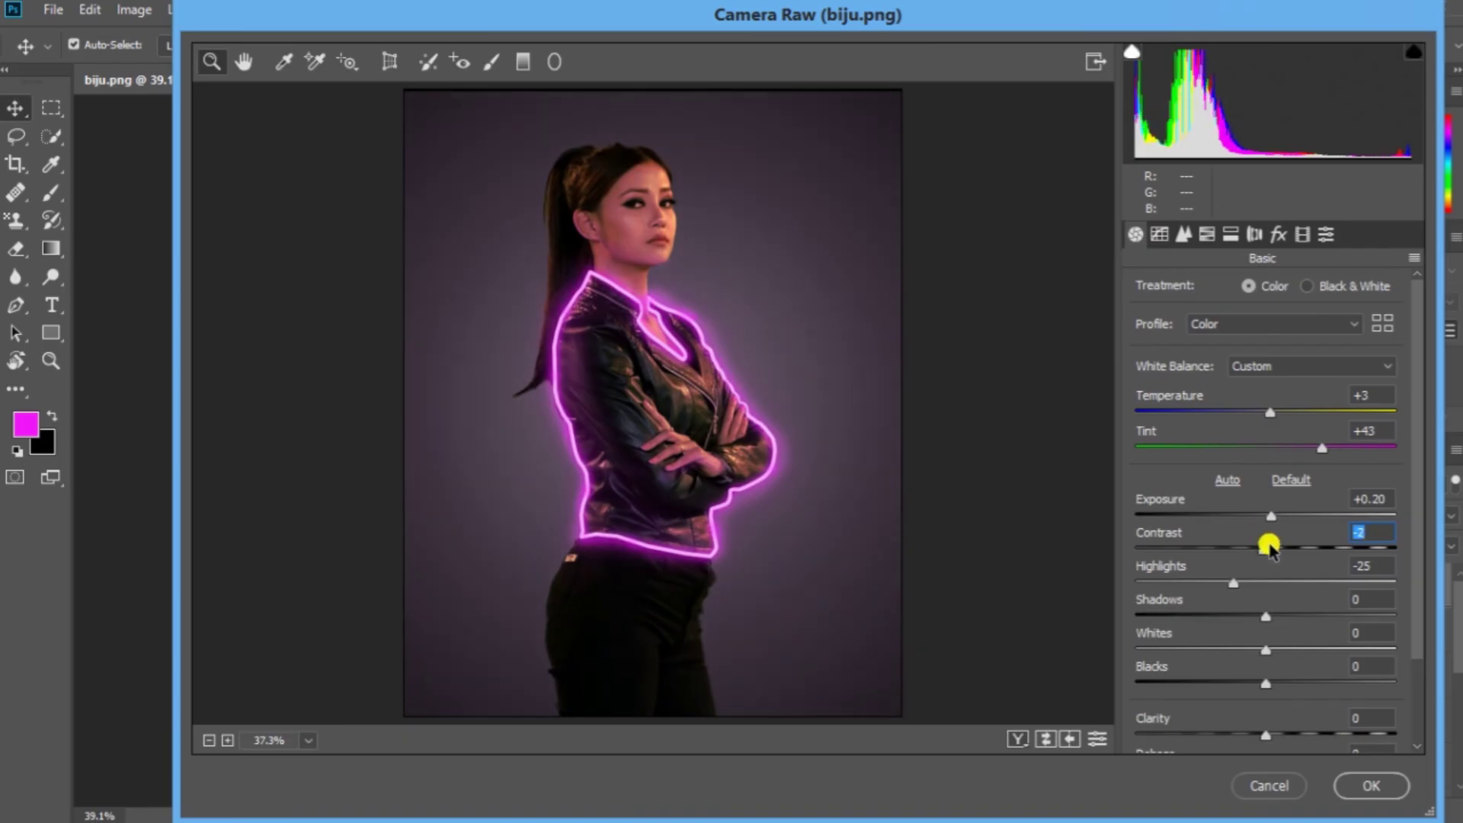
pyautogui.moveTo(1266, 616); pyautogui.dragTo(1233, 623)
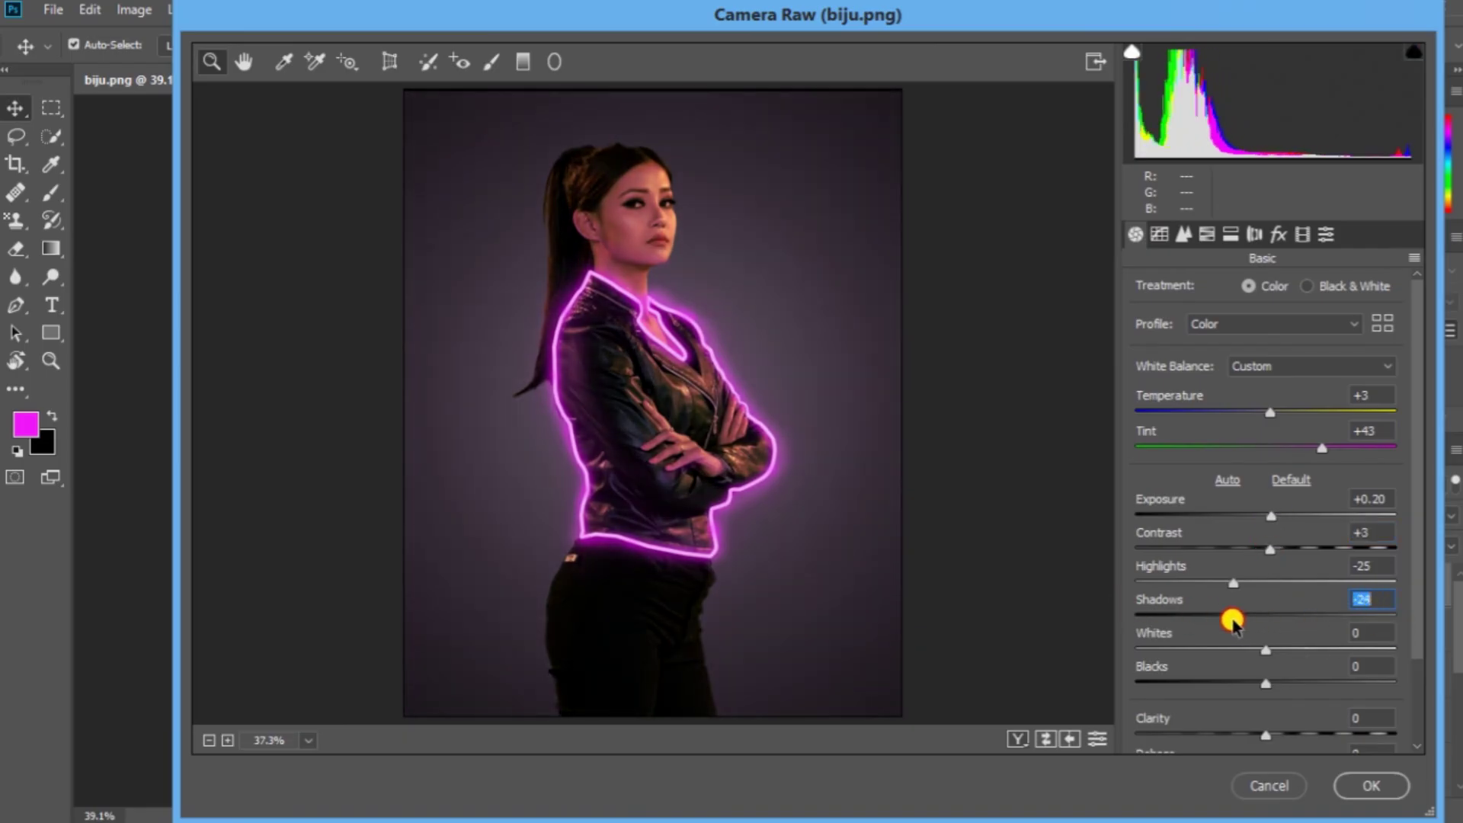
pyautogui.moveTo(1266, 686); pyautogui.dragTo(1256, 683)
pyautogui.scroll(-3, 1281, 660)
pyautogui.moveTo(1264, 627); pyautogui.dragTo(1291, 631)
# Step: Set the HSL hue of the purples to +31 and of the magentas to -40
pyautogui.click(1184, 234)
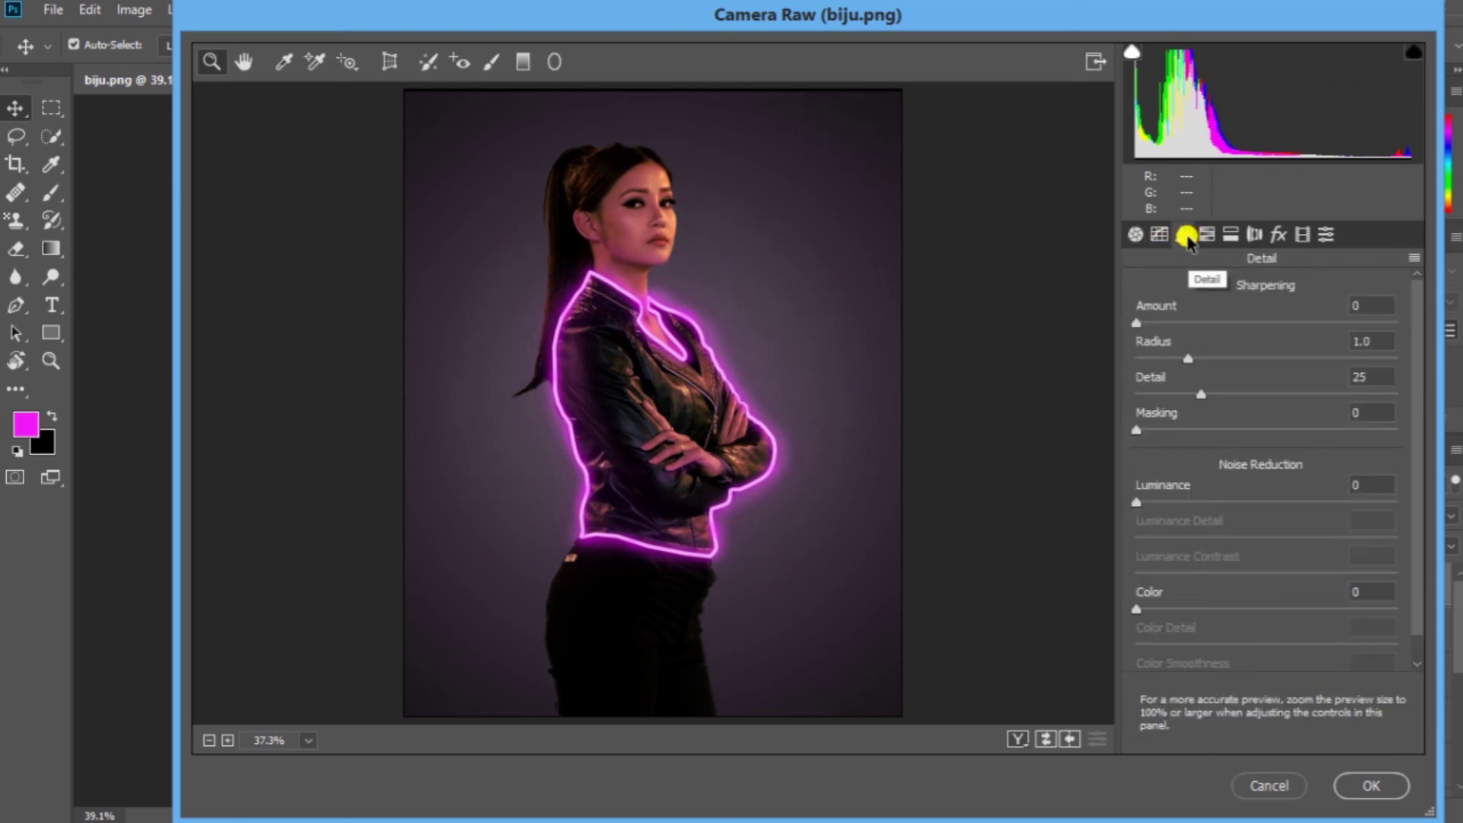
pyautogui.click(1207, 234)
pyautogui.moveTo(1273, 583); pyautogui.dragTo(1216, 618)
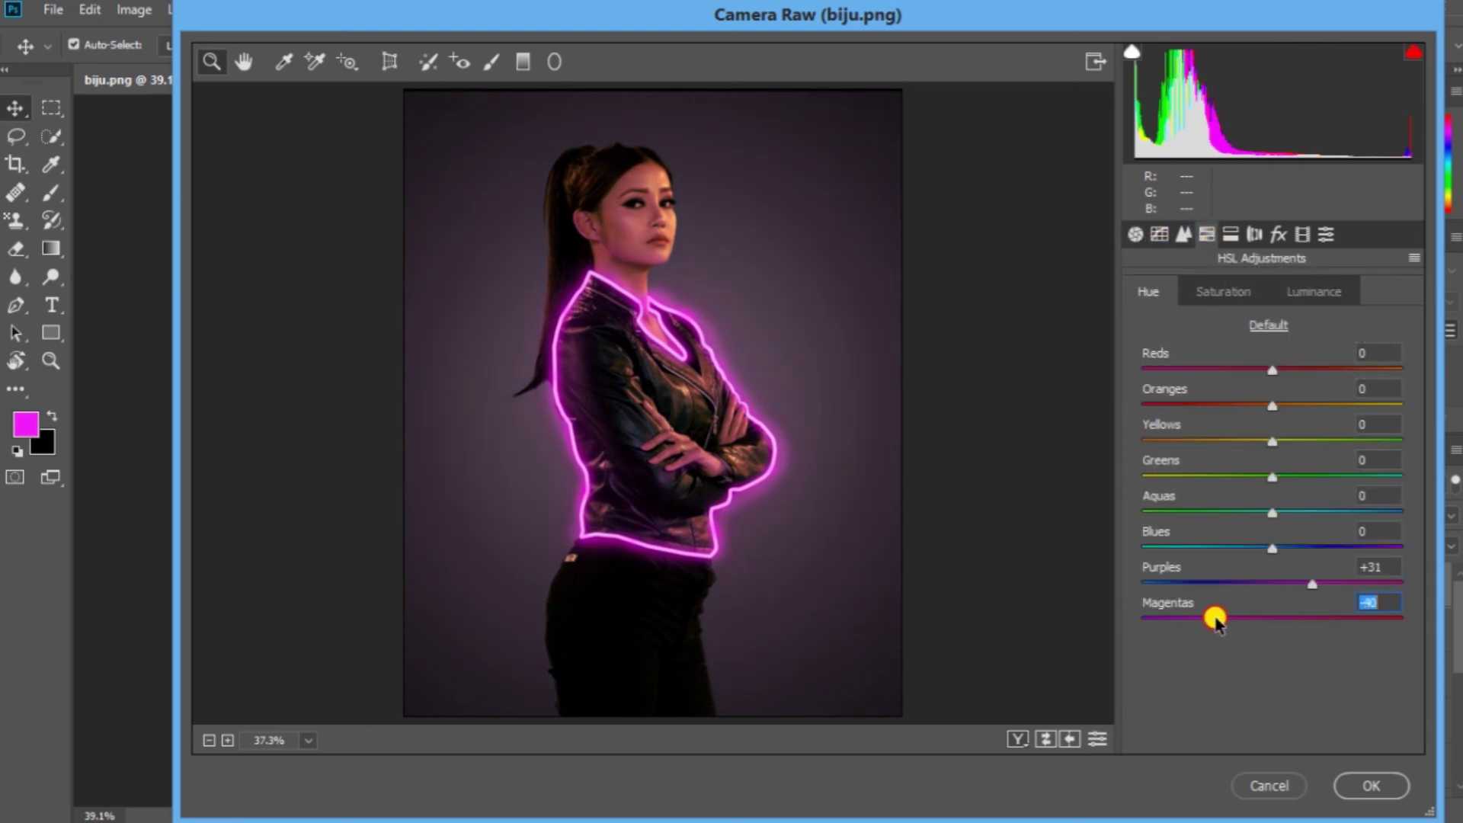
pyautogui.click(1230, 234)
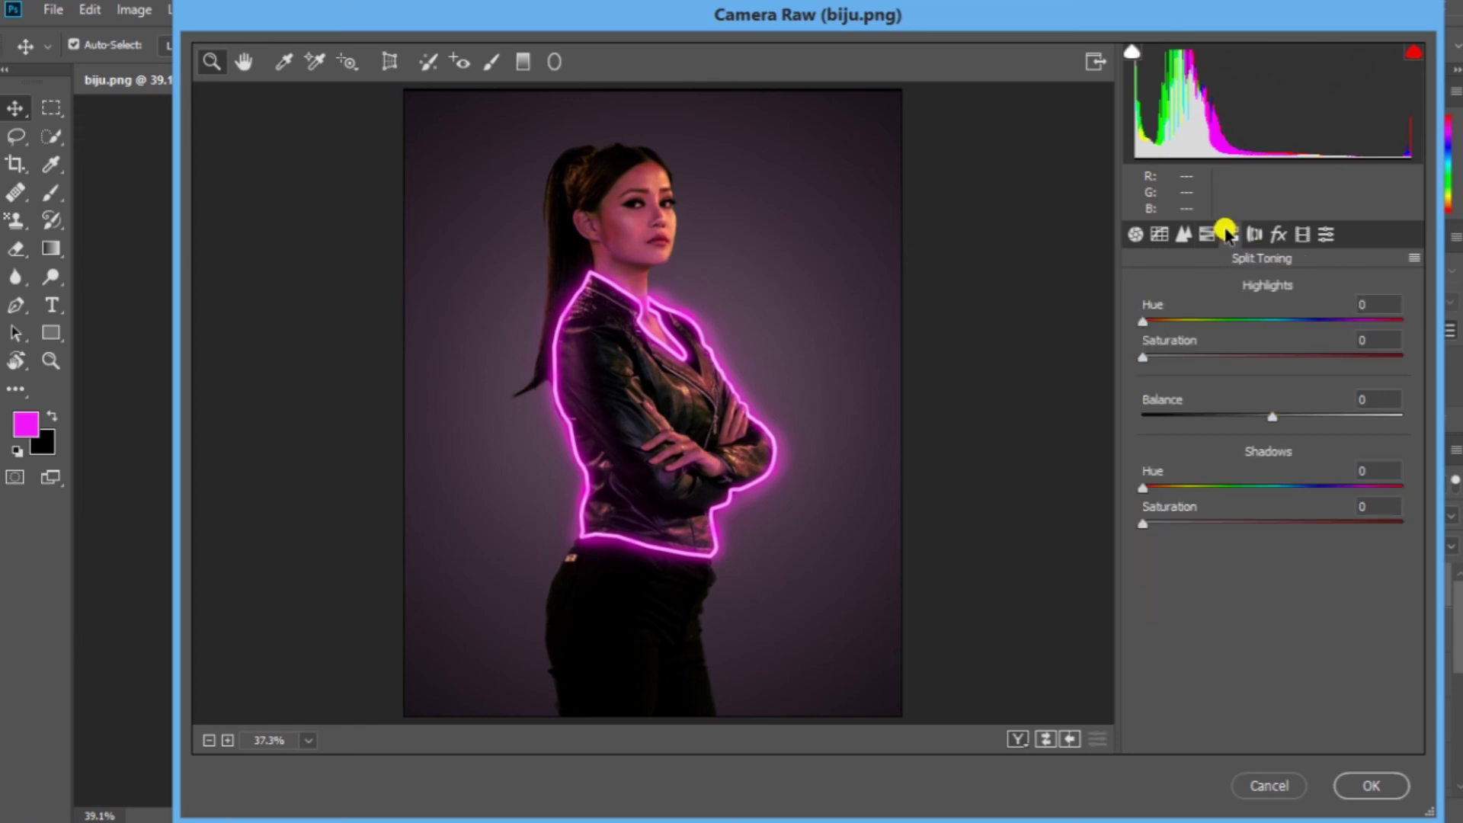
pyautogui.click(1279, 234)
pyautogui.click(1302, 234)
pyautogui.moveTo(1272, 373); pyautogui.dragTo(1226, 372)
pyautogui.click(1375, 356)
pyautogui.write('0')
# Step: Review the split toning and HSL settings and apply the Camera Raw adjustments to the merged layer
pyautogui.click(1230, 234)
pyautogui.click(1207, 234)
pyautogui.click(1371, 786)
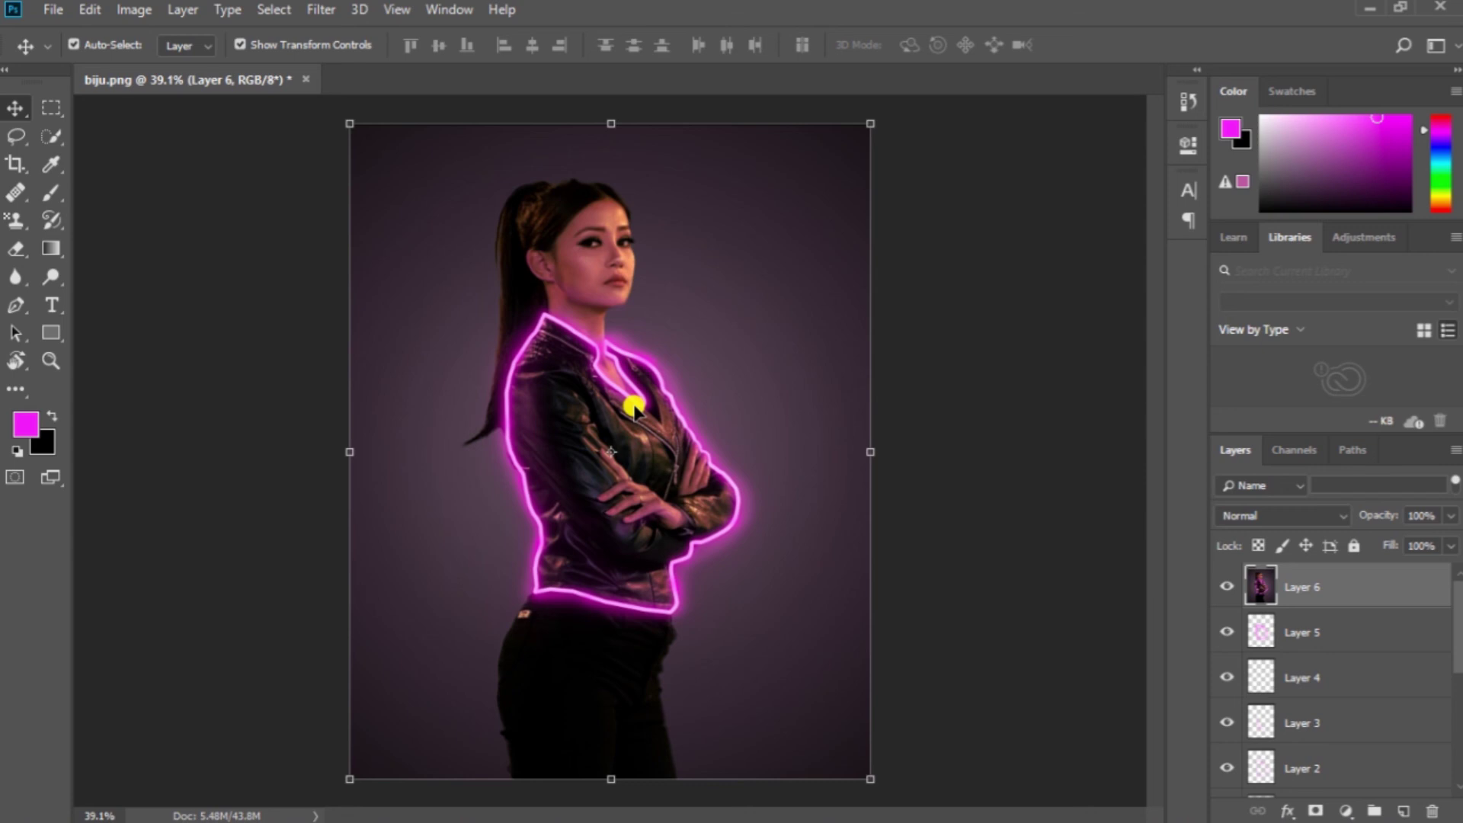
# Step: Compare the image before and after the colour grade by toggling Layer 6's visibility
pyautogui.click(1226, 588)
pyautogui.click(1226, 588)
pyautogui.click(1226, 587)
pyautogui.click(1225, 588)
pyautogui.click(1225, 588)
pyautogui.click(1225, 588)
# Step: Start a Curves adjustment on Layer 6 and bend the midtones of the composite RGB curve slightly upward
pyautogui.hotkey('ctrl', '-')
pyautogui.click(134, 10)
pyautogui.moveTo(153, 65)
pyautogui.click(399, 100)
pyautogui.moveTo(1021, 292); pyautogui.dragTo(1053, 276)
# Step: Tune the Red, Green and Blue channel curves to give the backdrop a cooler violet-grey tone, and apply the Curves adjustment
pyautogui.click(948, 127)
pyautogui.click(926, 163)
pyautogui.click(947, 127)
pyautogui.click(945, 187)
pyautogui.click(947, 127)
pyautogui.click(945, 210)
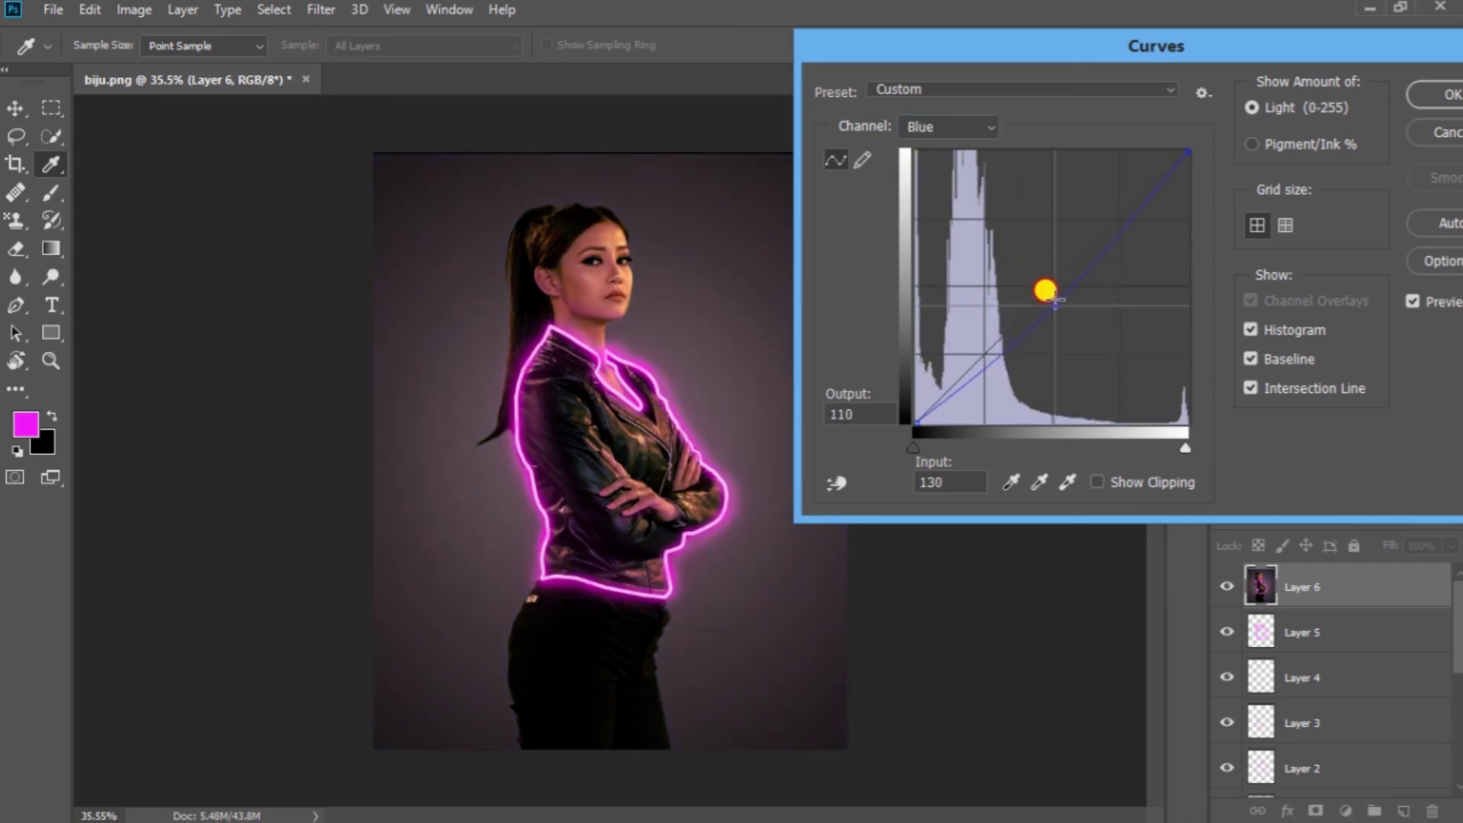
pyautogui.click(1434, 98)
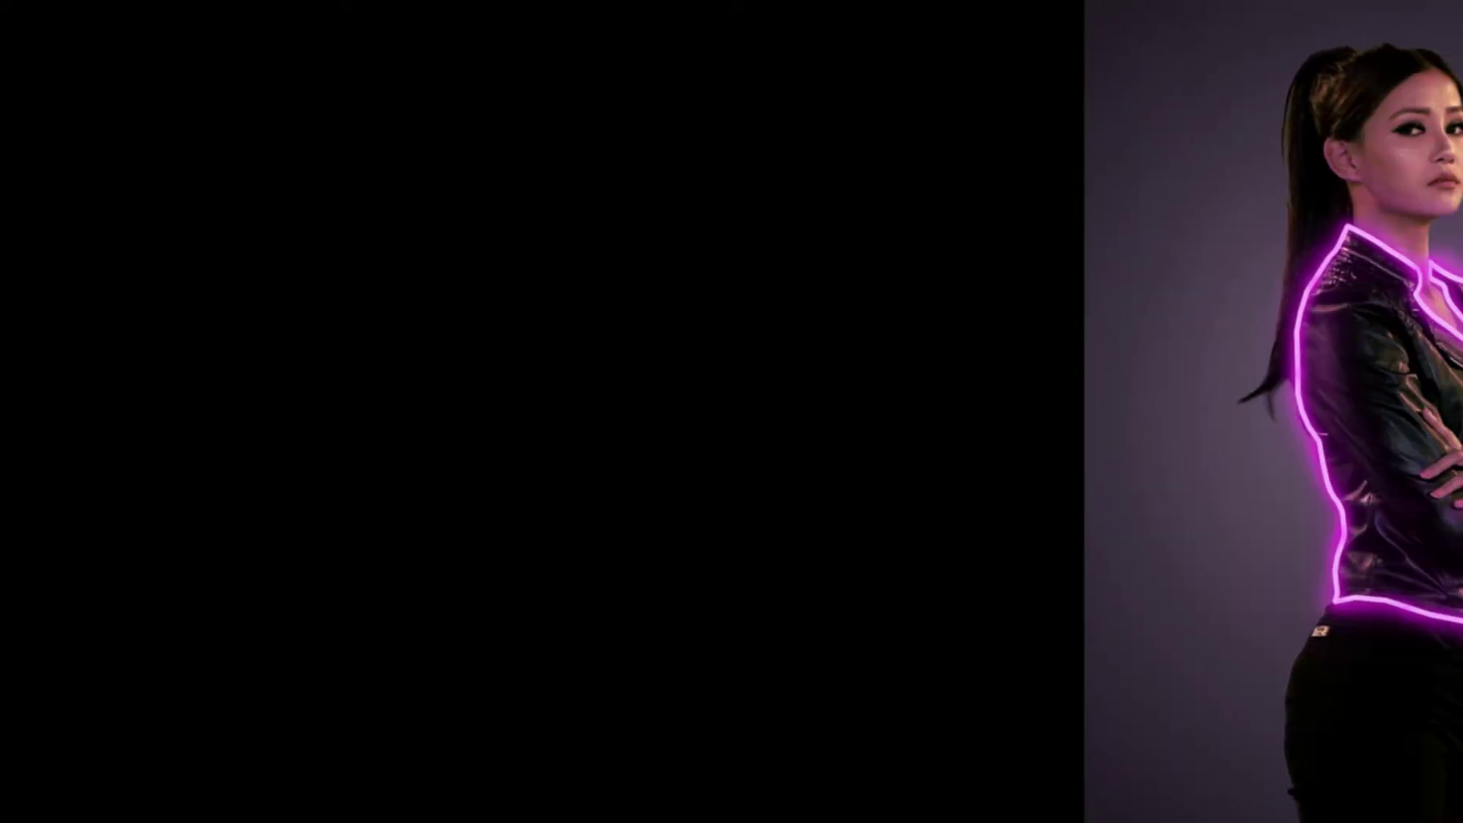